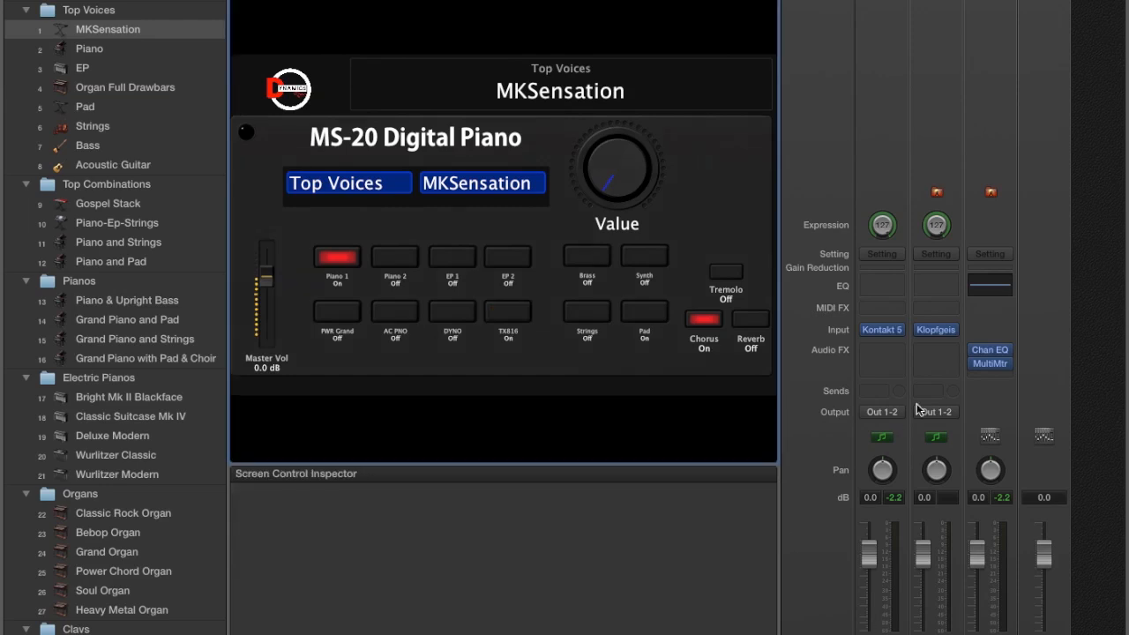
- Open the Kontakt 5 instrument from its channel strip and show its list of installed sample libraries
mouse_move(882, 335)
click(883, 332)
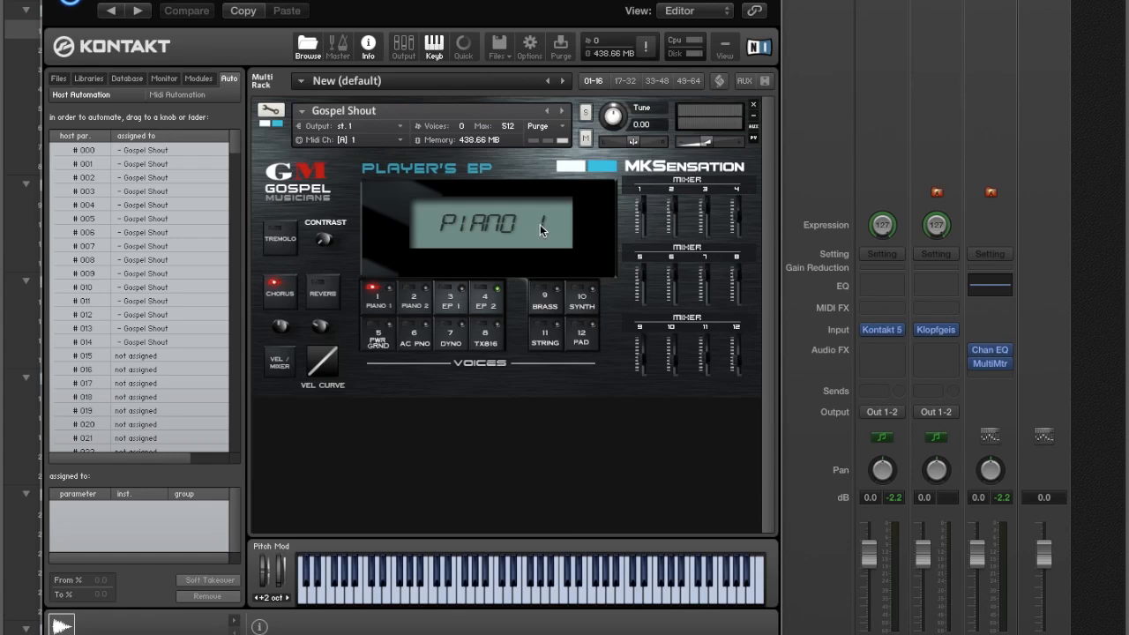
click(58, 79)
click(89, 79)
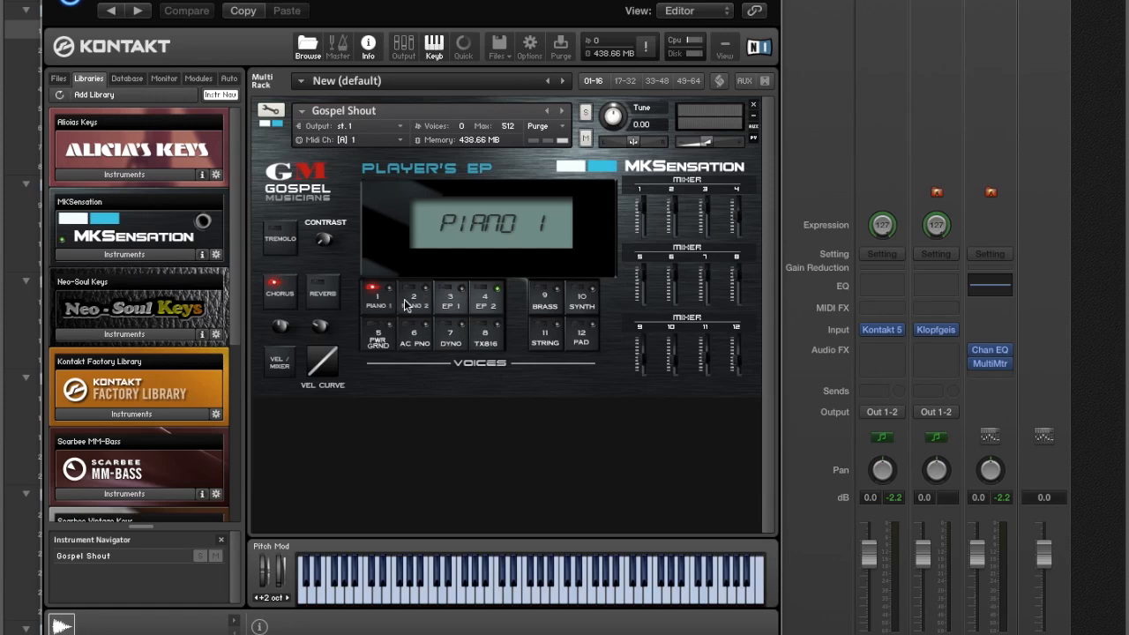
- Test layering an EP voice with Piano 1 in MKSensation, remove the layer, and collapse and close the Kontakt window
click(474, 309)
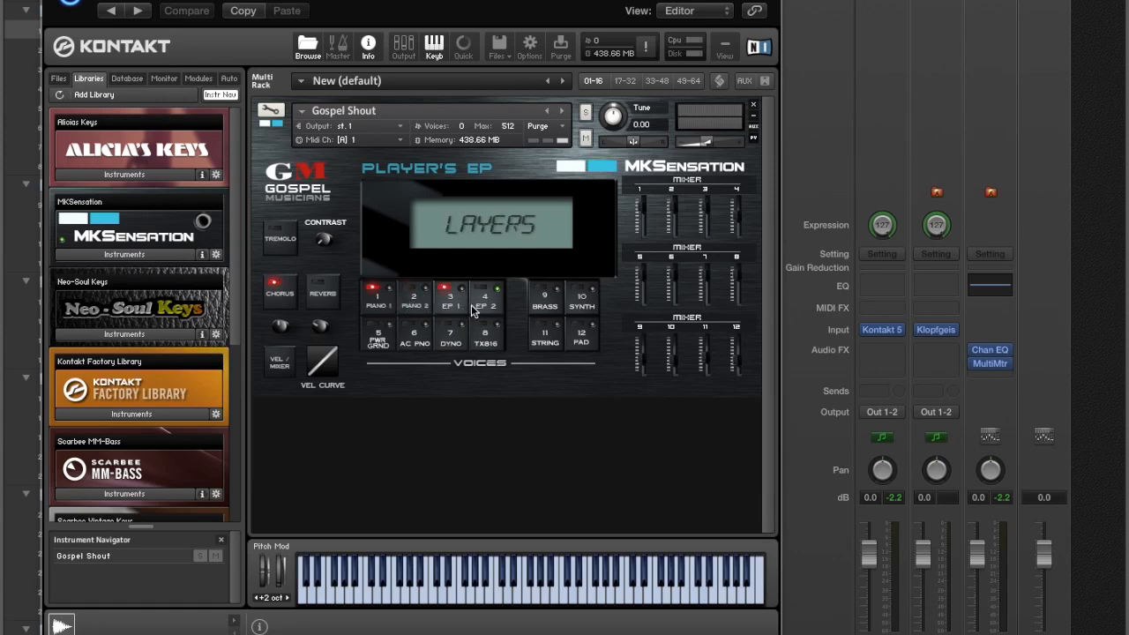
click(470, 306)
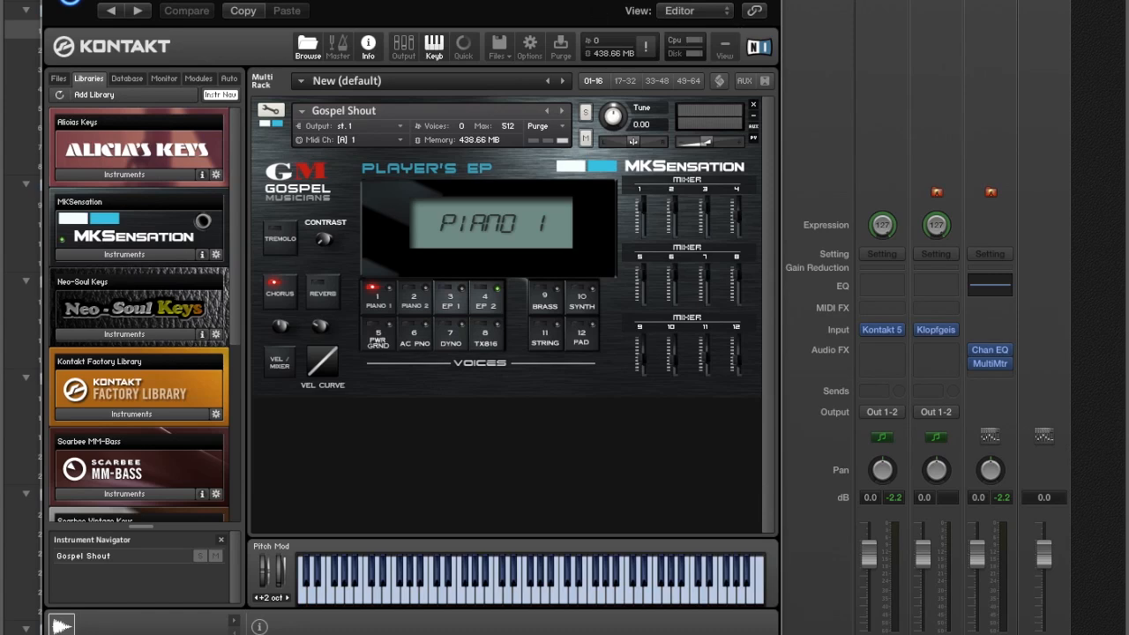
click(724, 53)
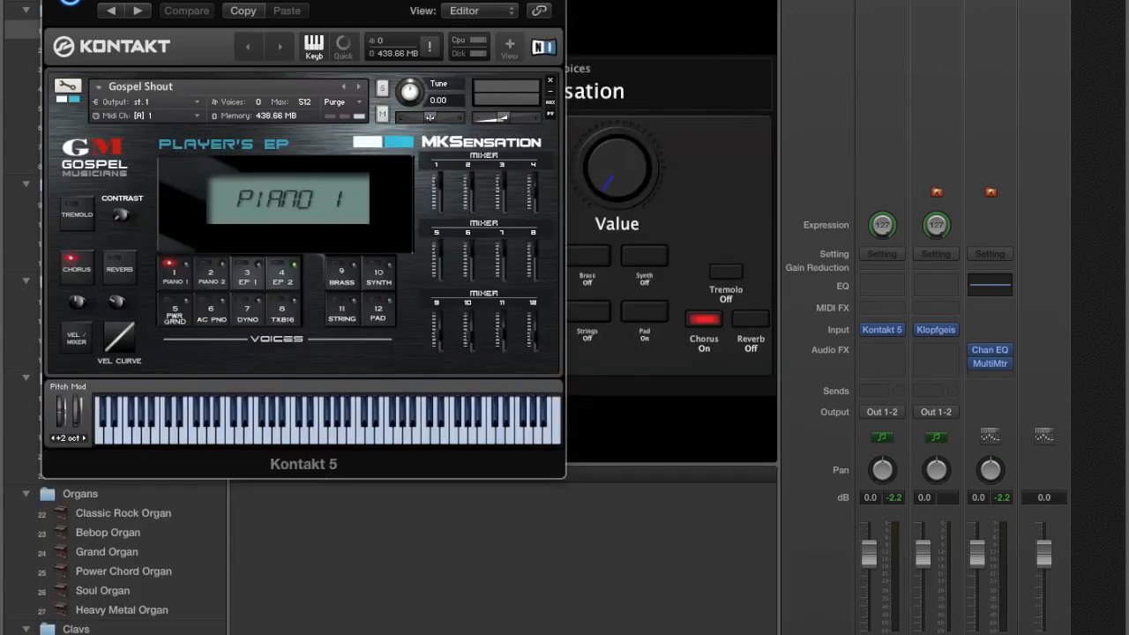
key(super+w)
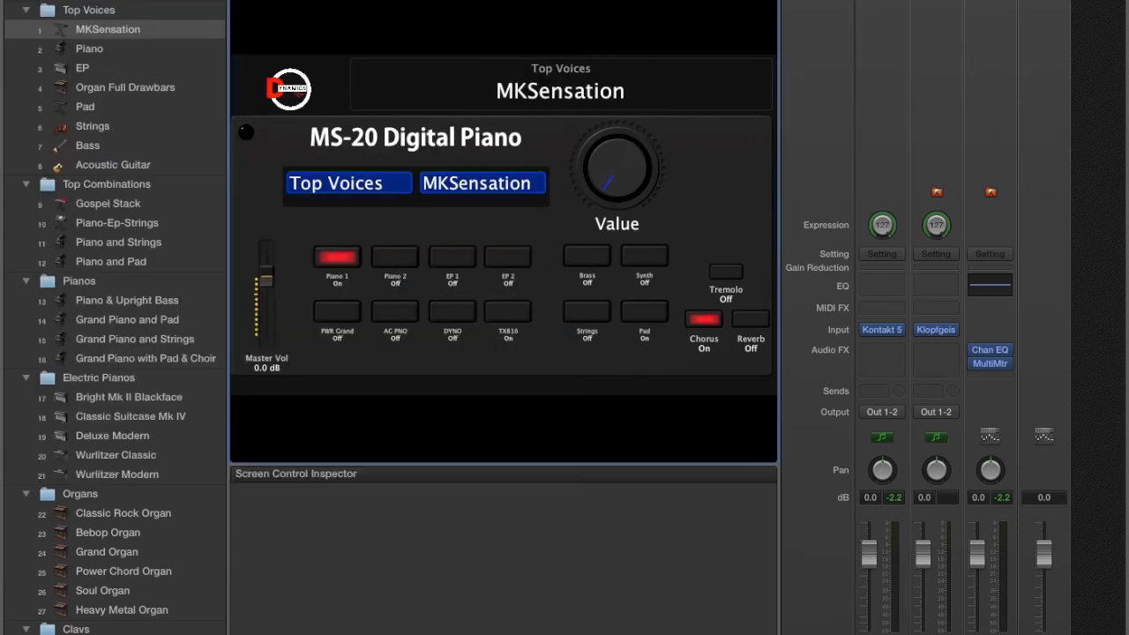
- Create a new concert with an empty layout
click(137, 0)
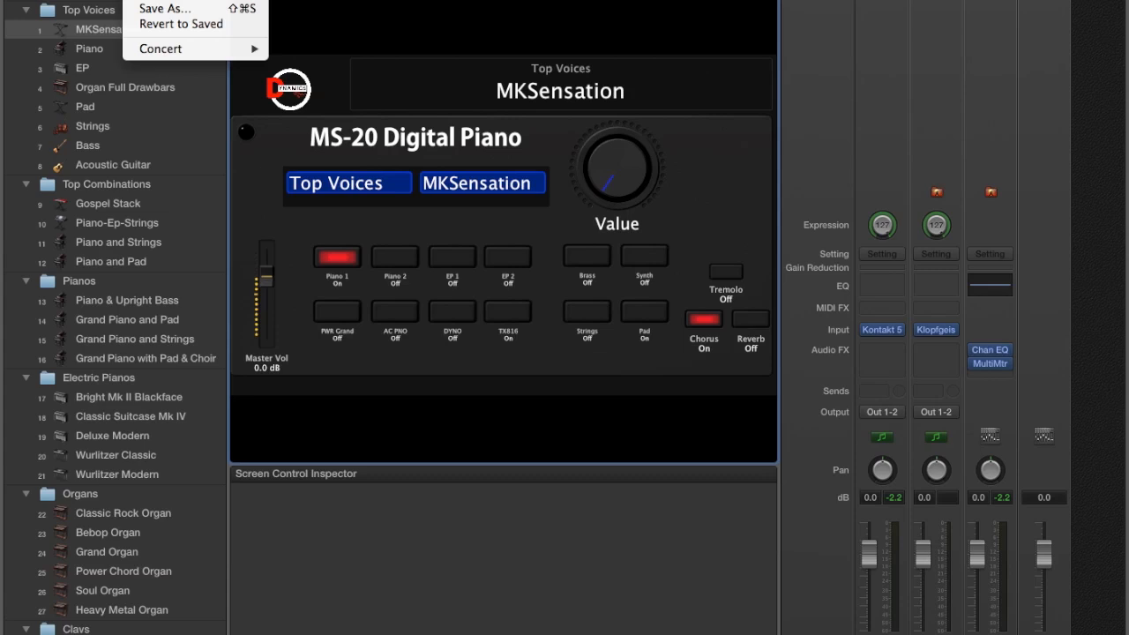
click(167, 0)
click(702, 51)
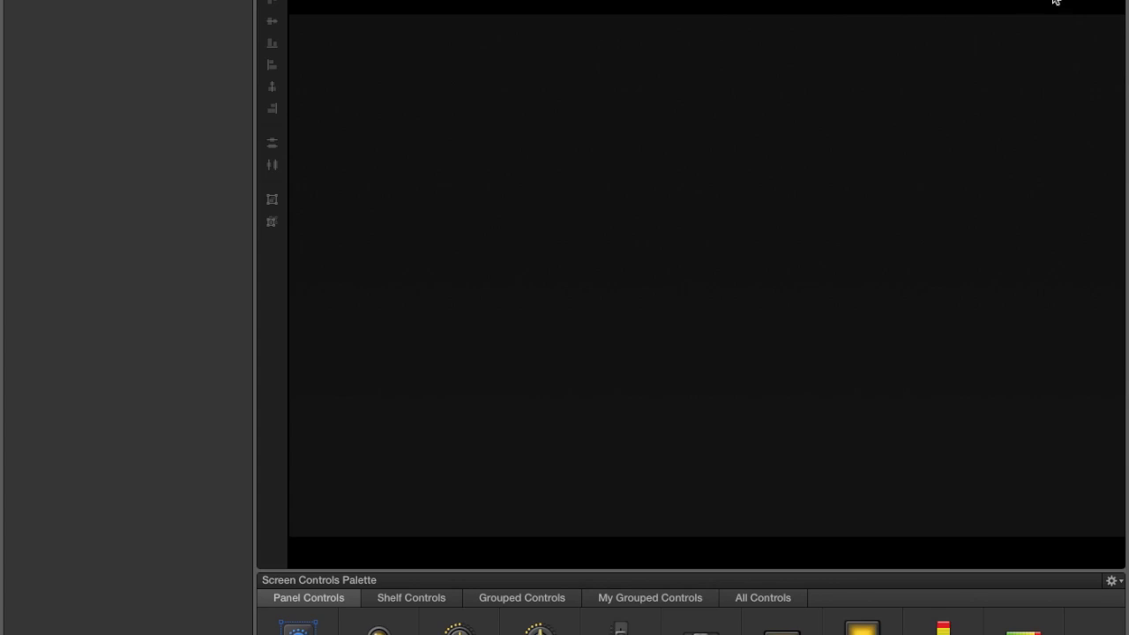
- Import the MKS.layout file into the new concert and continue past the undo warning
click(891, 0)
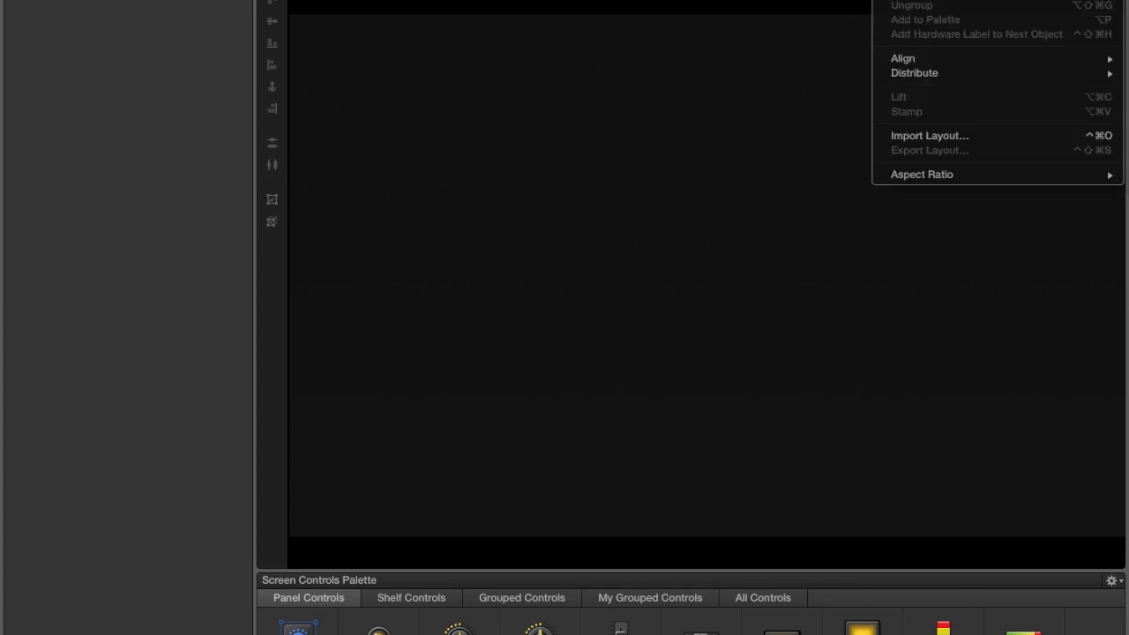
click(999, 142)
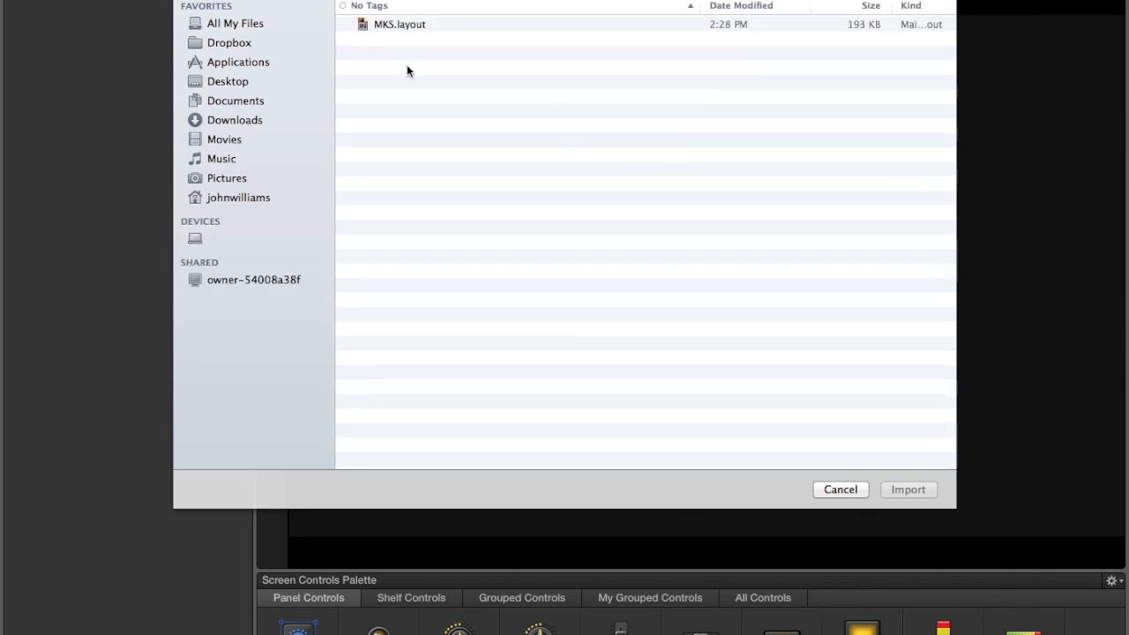
click(401, 27)
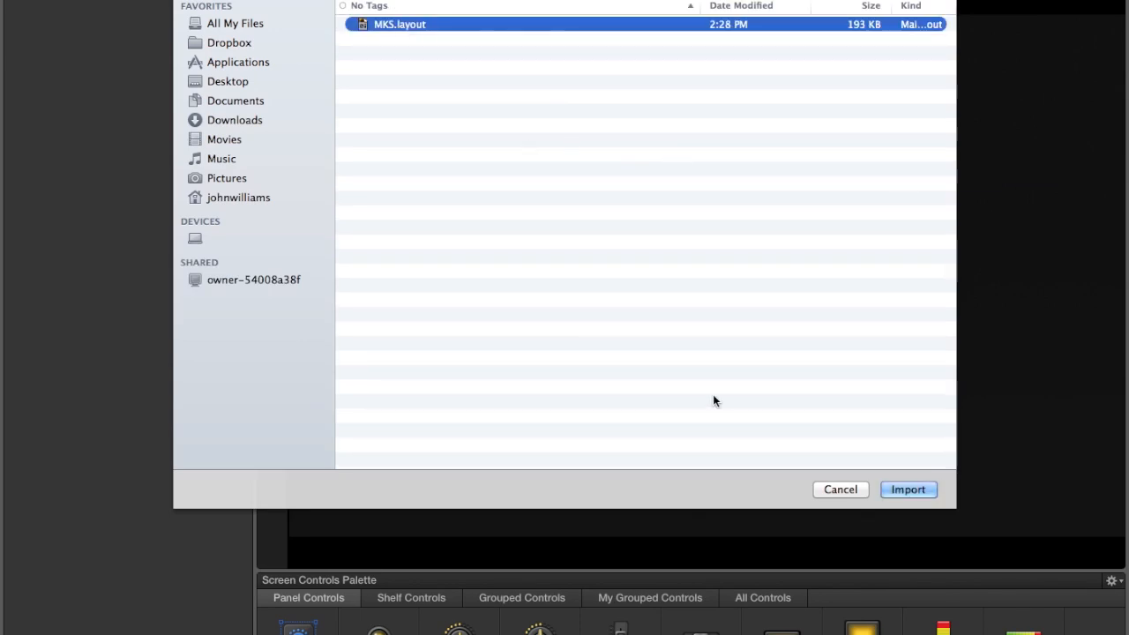
click(910, 494)
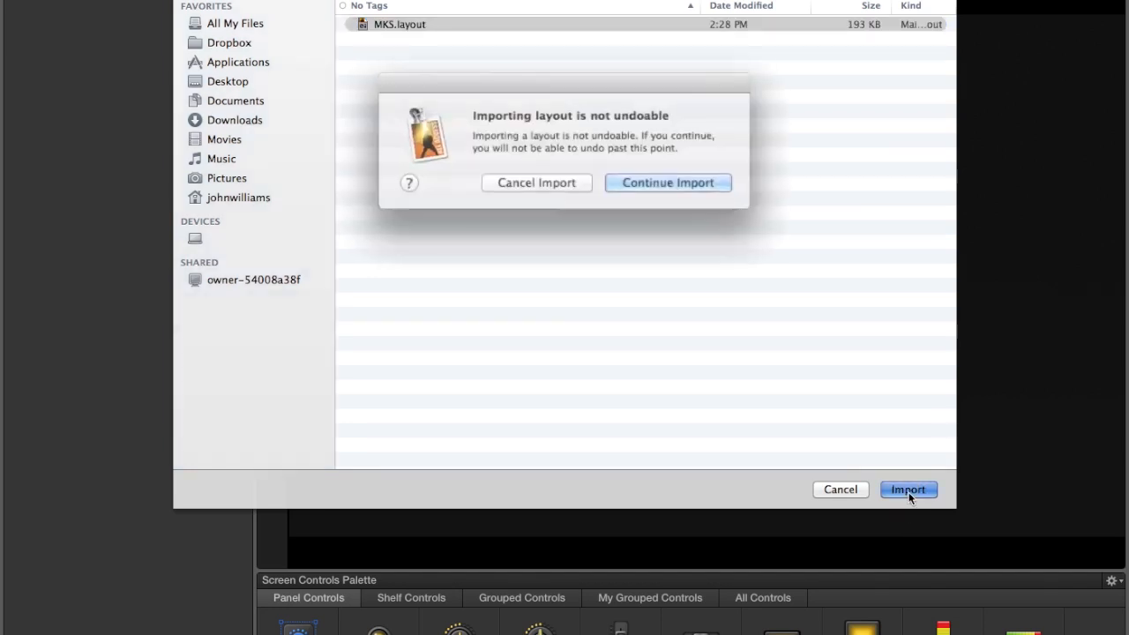
click(651, 181)
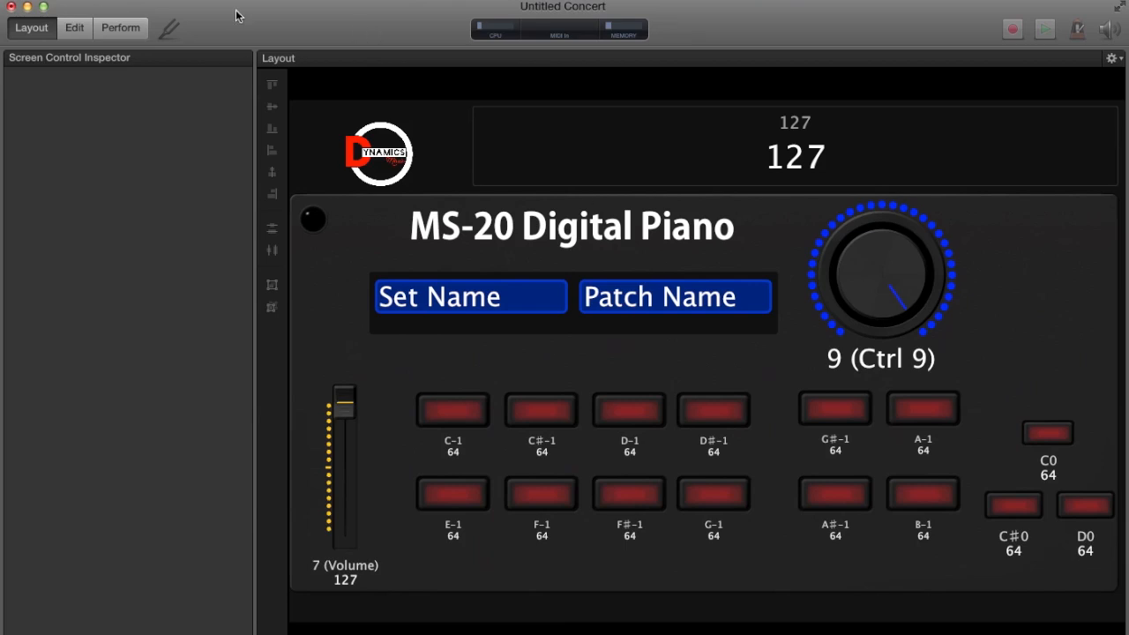
- Check the imported MS-20 Digital Piano layout in the Edit and Perform modes
click(72, 29)
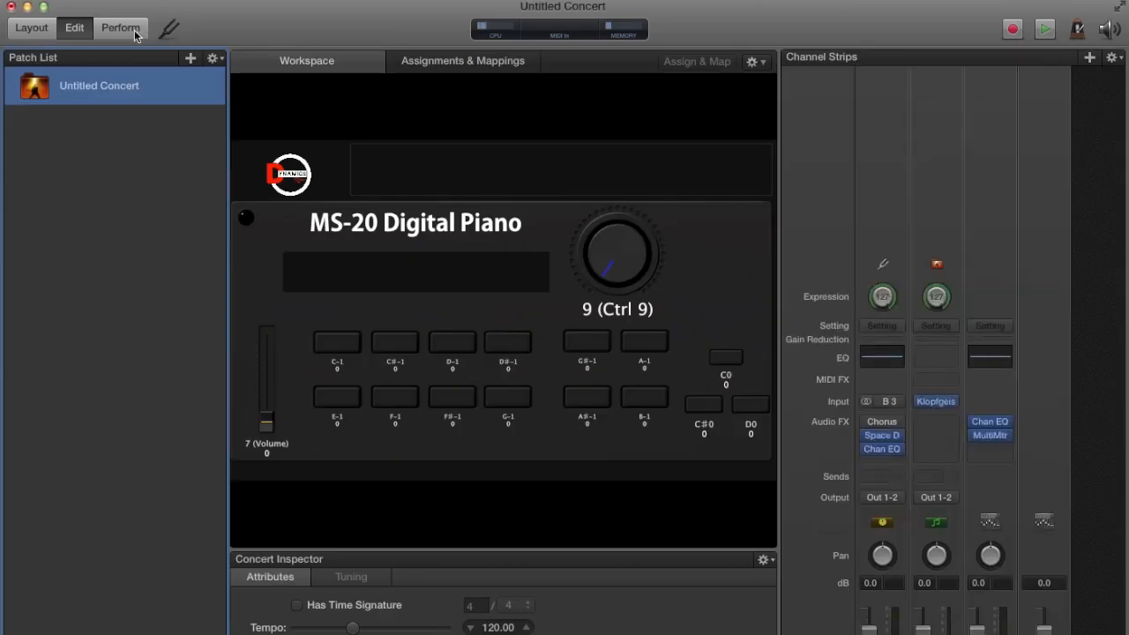
click(121, 28)
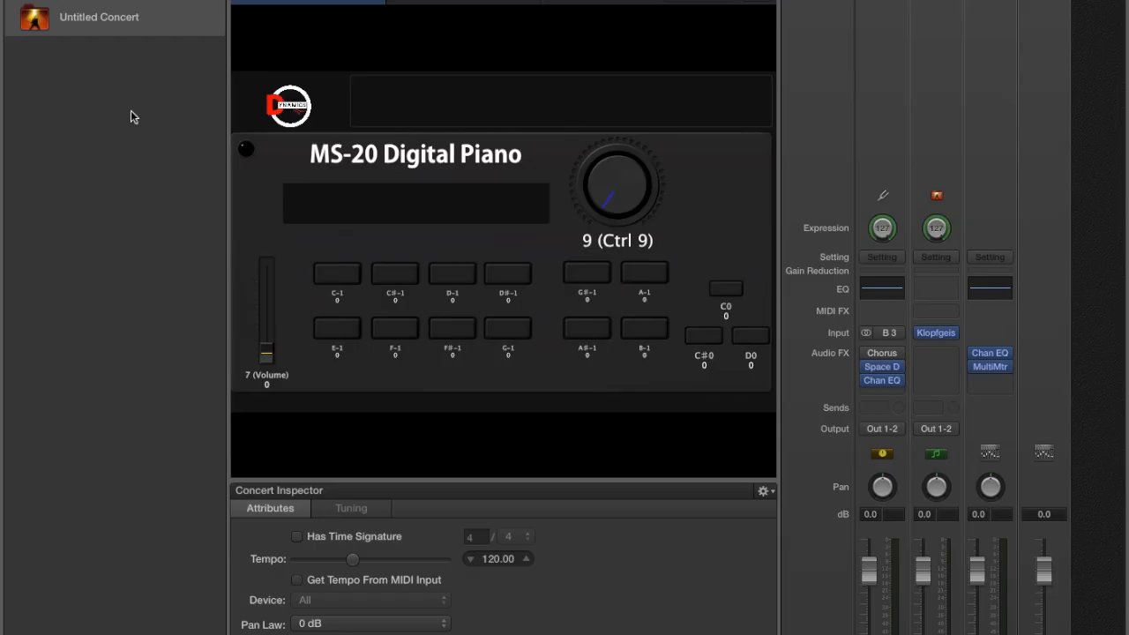
click(29, 134)
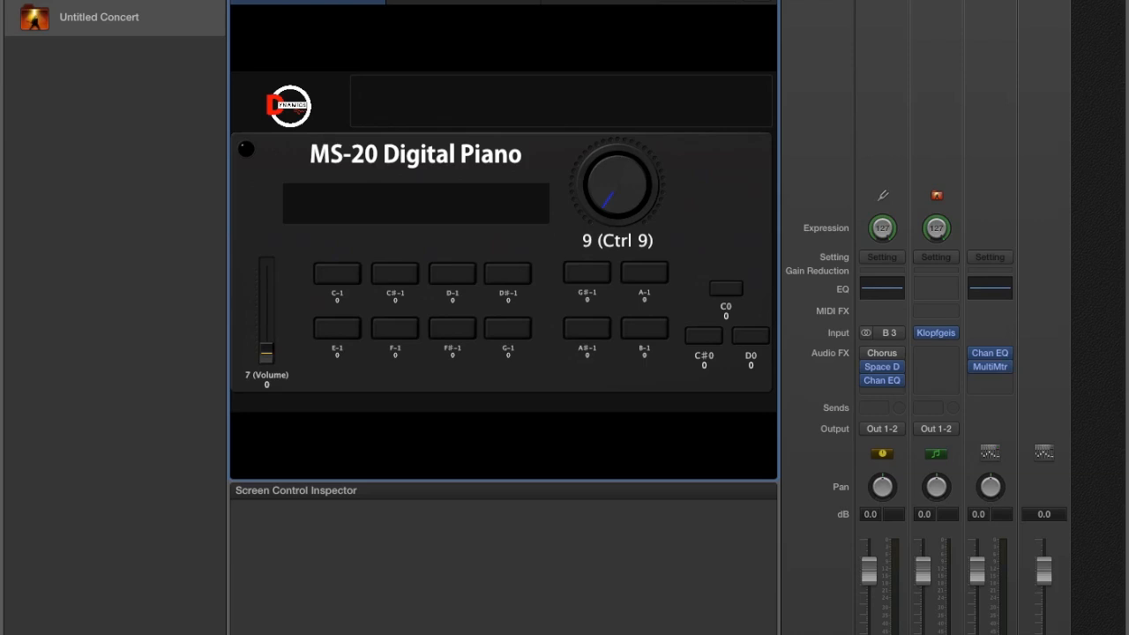
- In Layout mode, learn the Maschine controller inputs for the upper row's four voice buttons, C-1 to D♯-1
key(super+1)
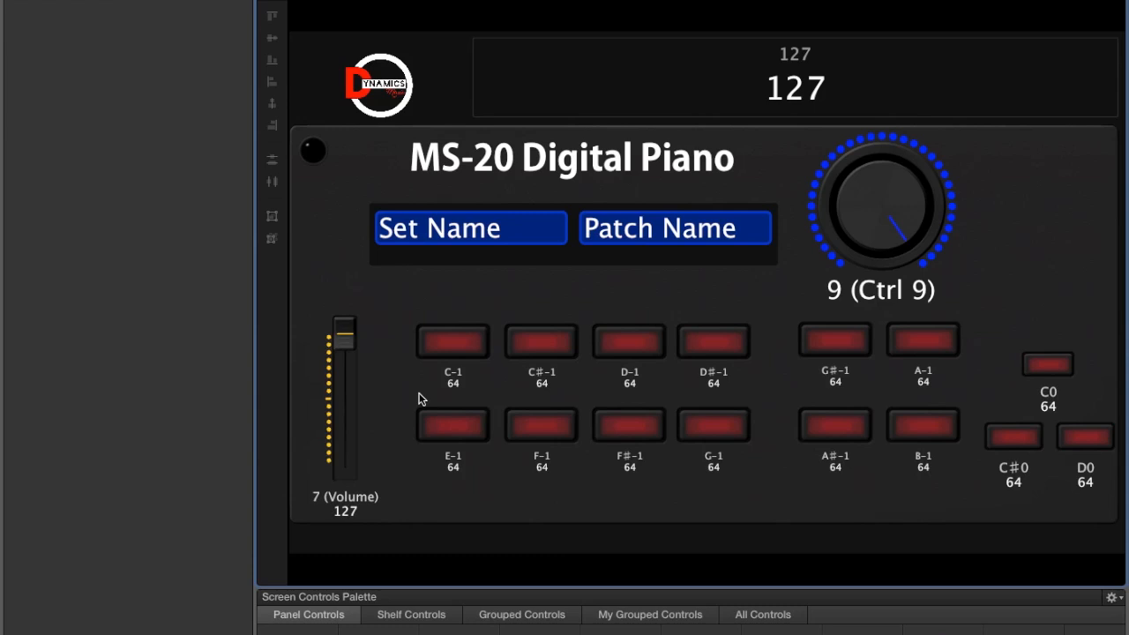
click(451, 352)
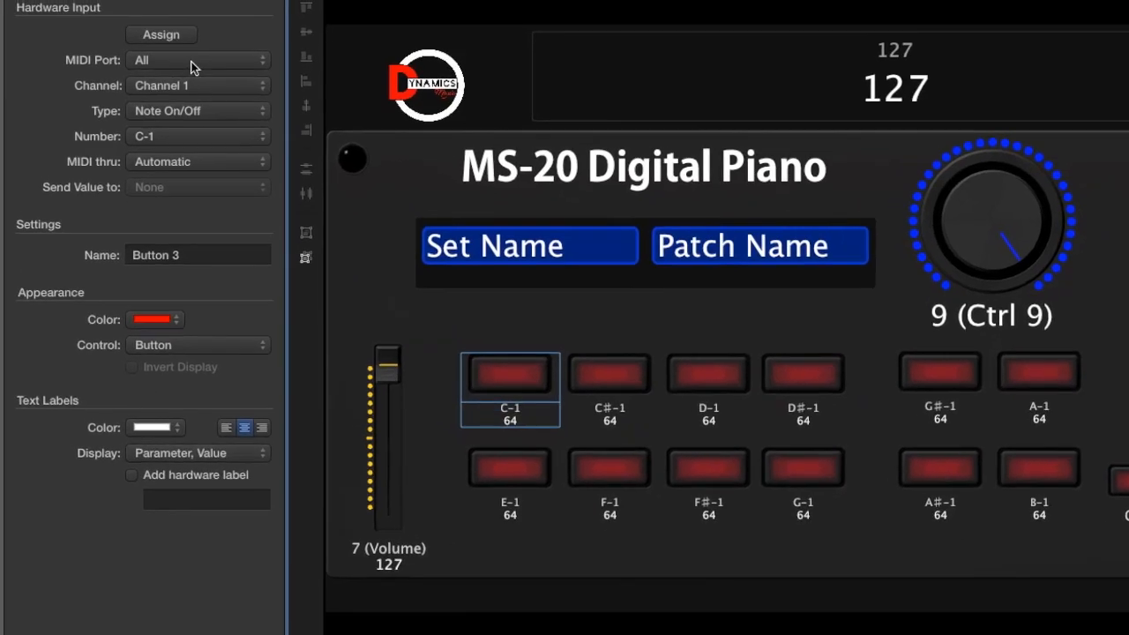
click(180, 35)
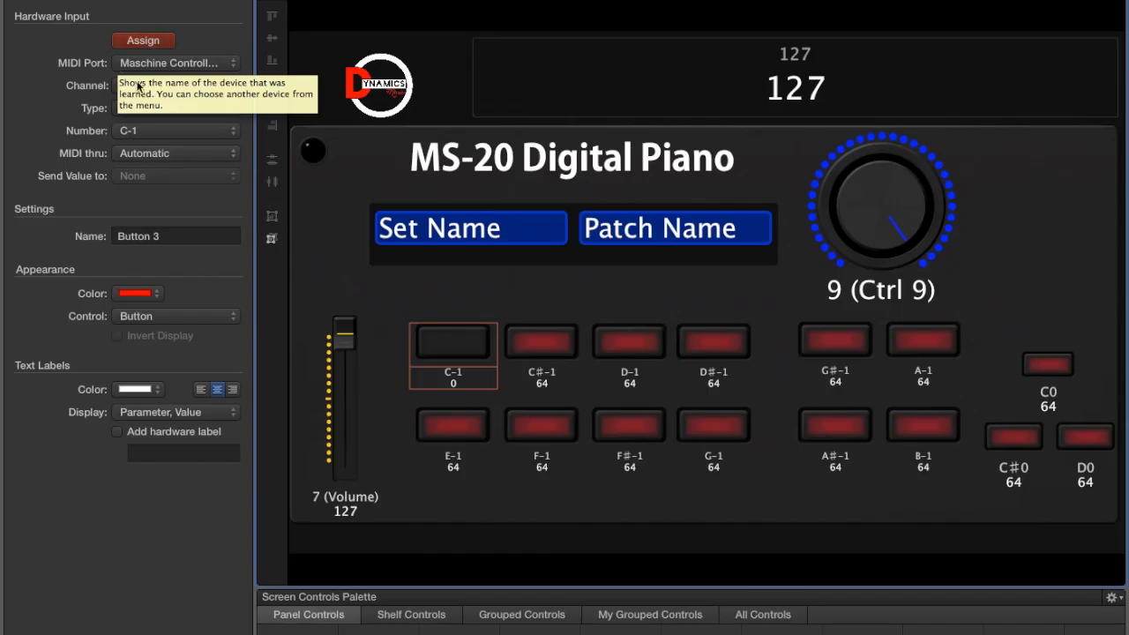
click(533, 341)
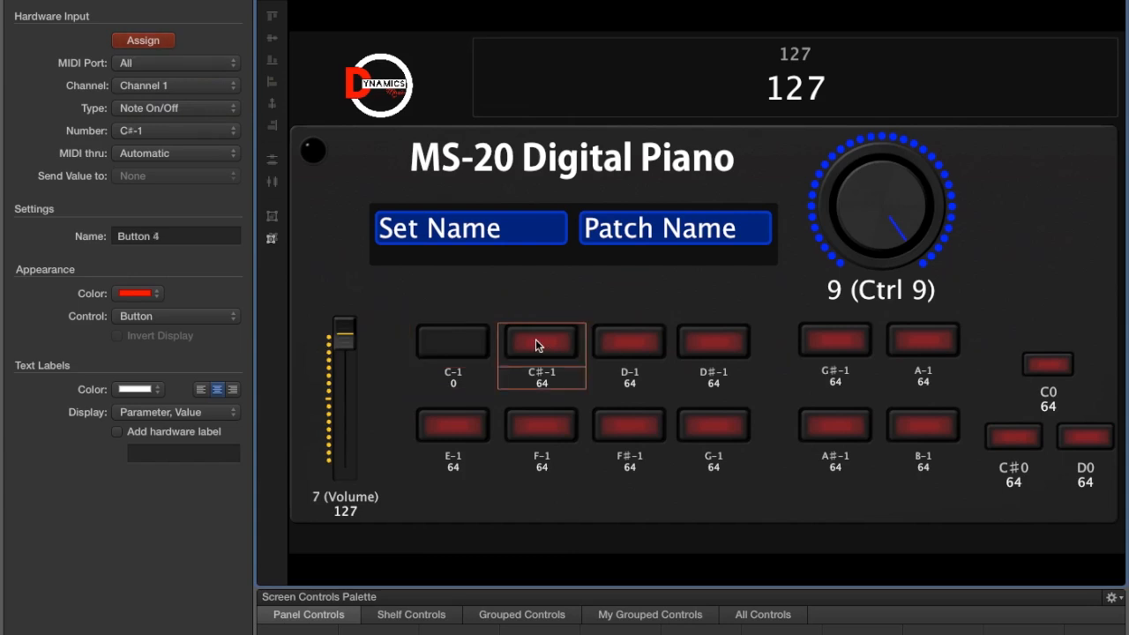
click(646, 349)
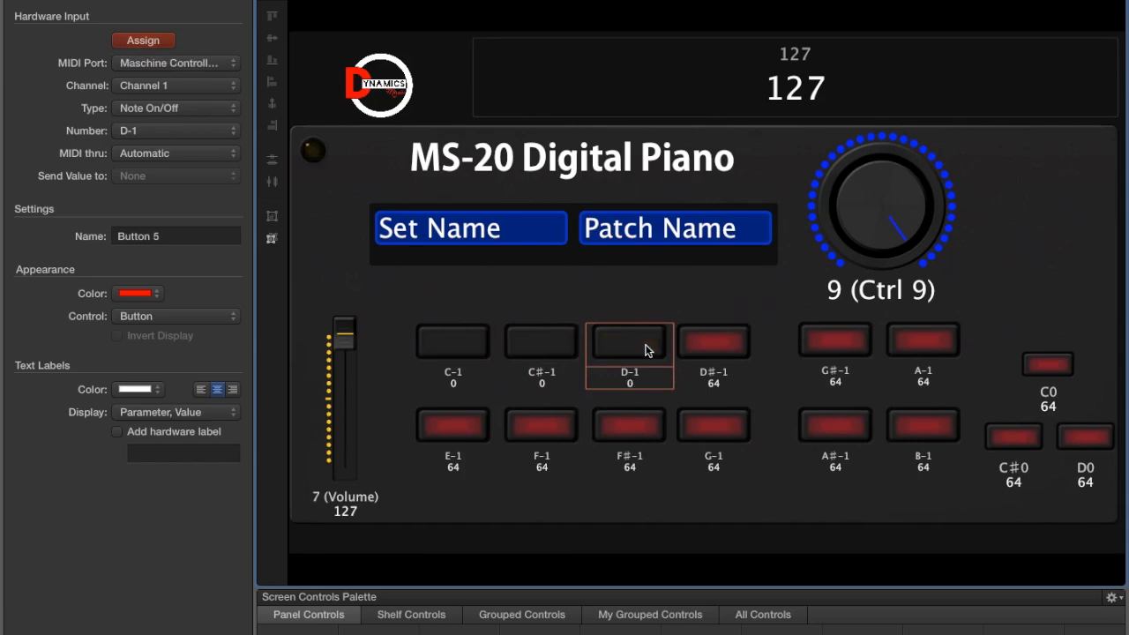
click(713, 348)
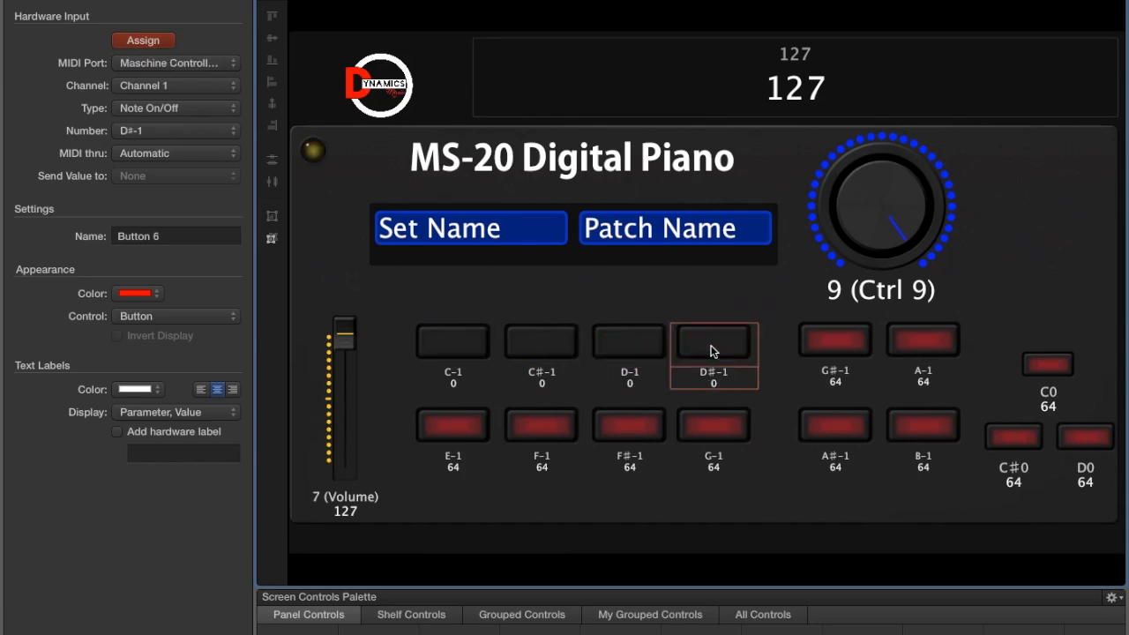
- Learn the Maschine controller inputs for the lower row's four voice buttons, E-1, F-1, F♯-1 and G-1
click(467, 429)
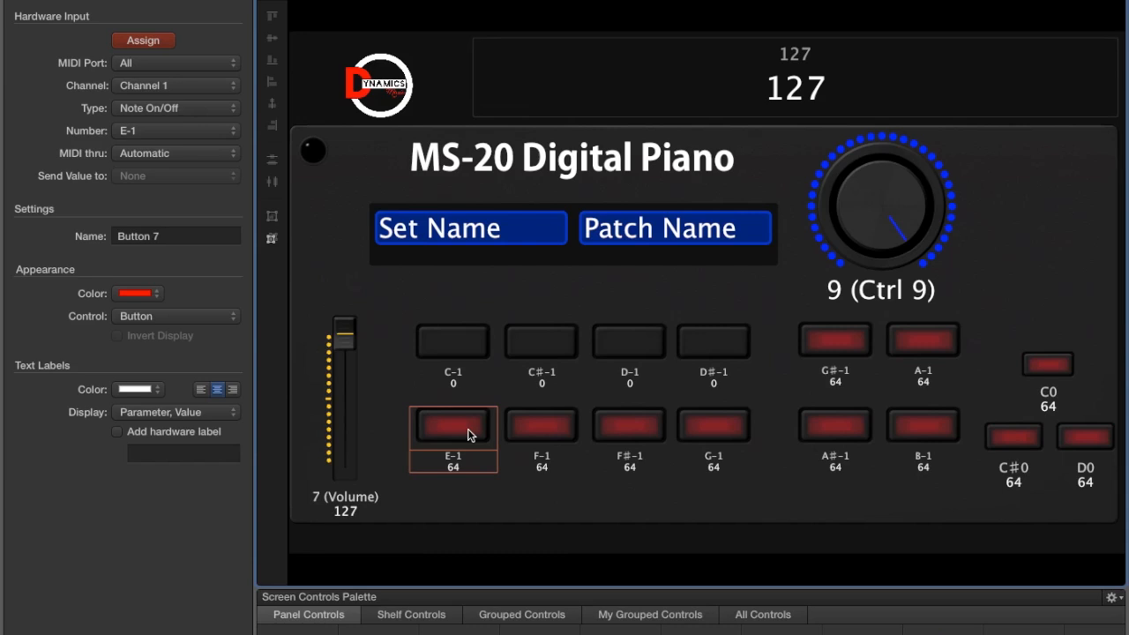
click(544, 437)
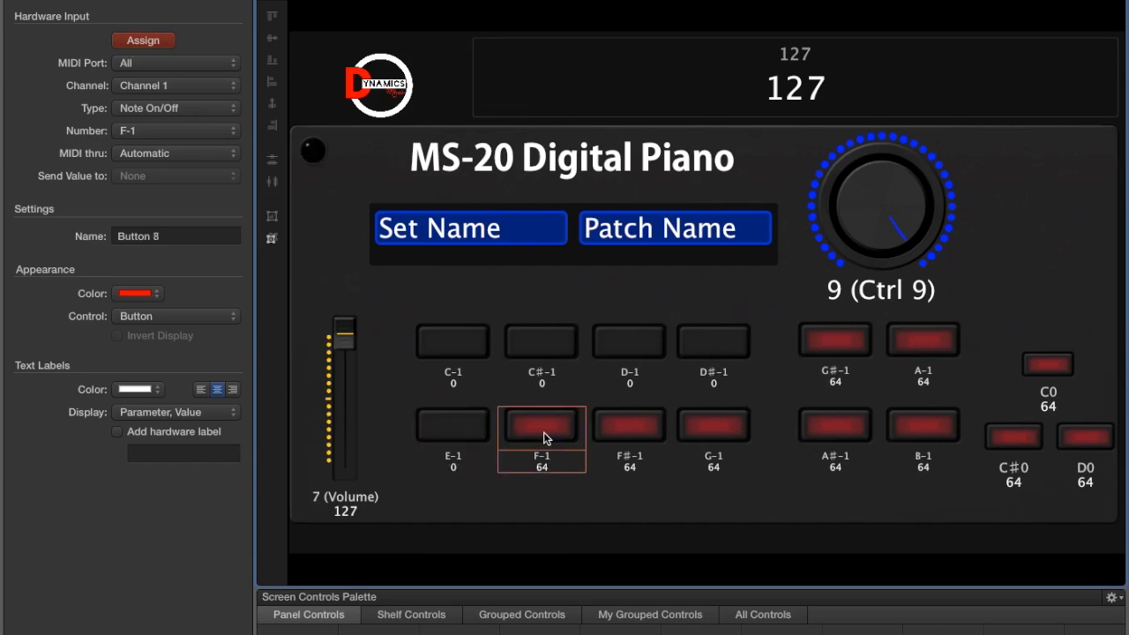
click(632, 437)
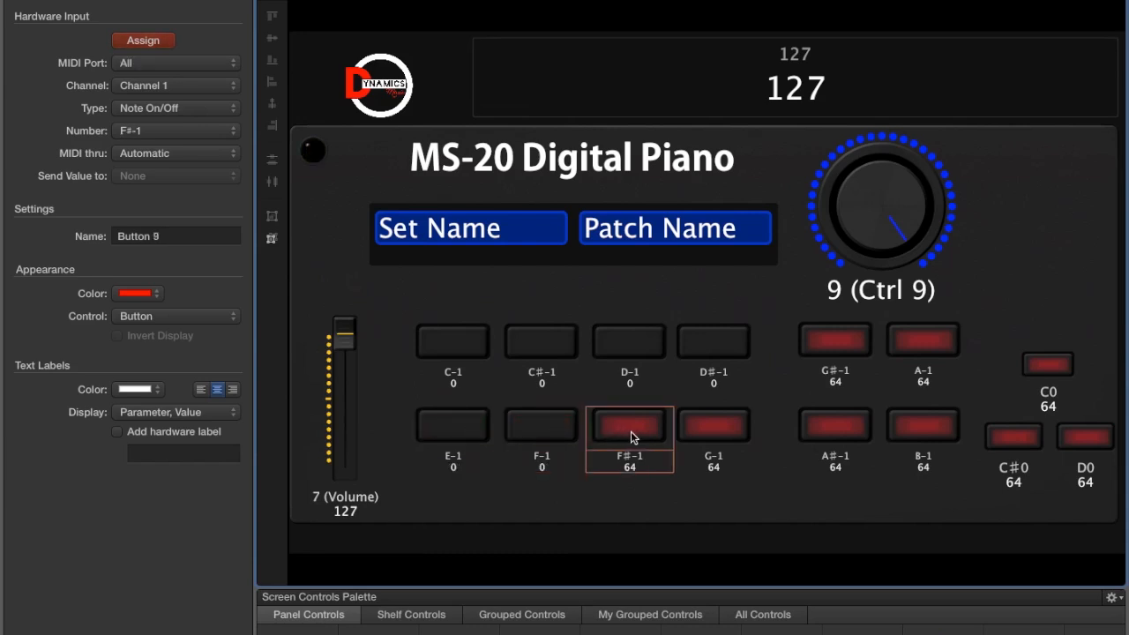
click(703, 430)
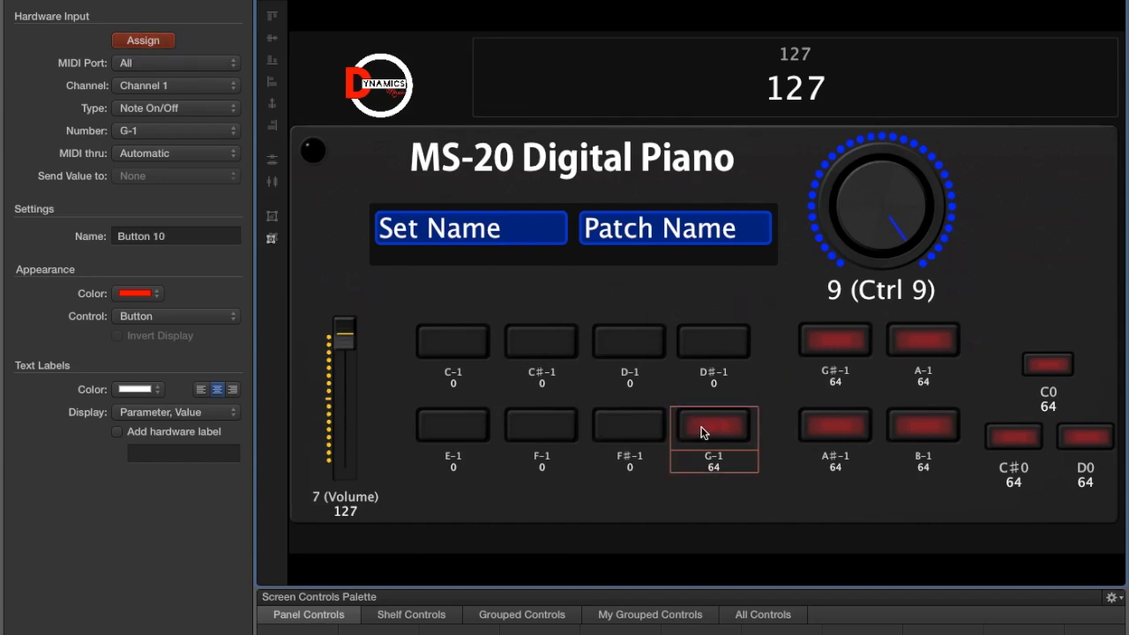
- Learn the Maschine controller inputs for the second block's four buttons, G♯-1, A-1, A♯-1 and B-1
click(843, 342)
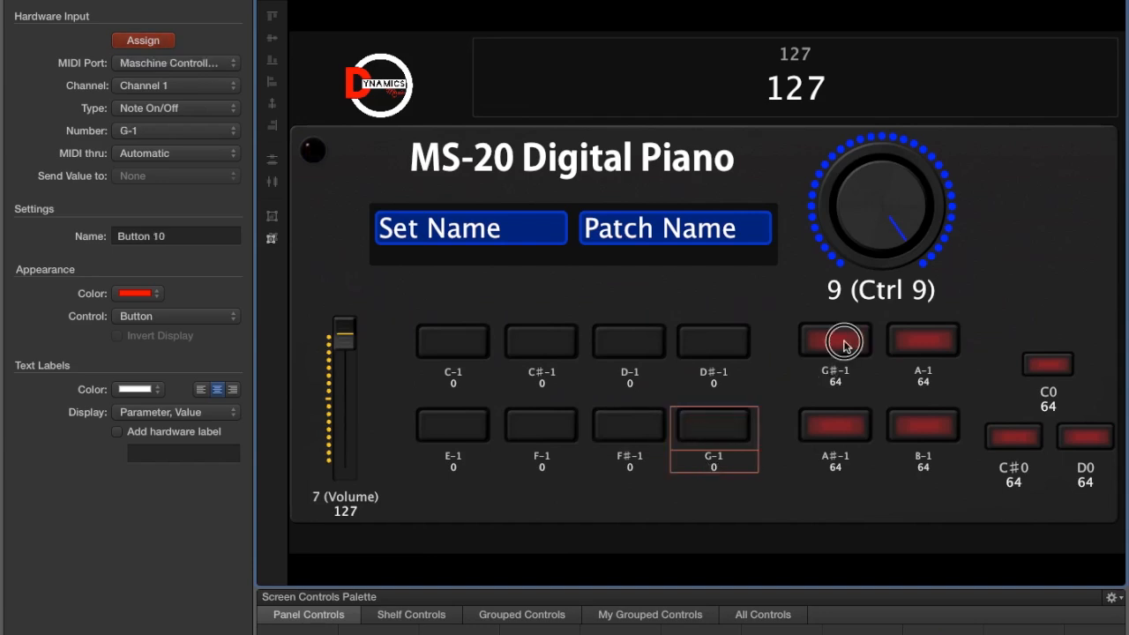
click(902, 346)
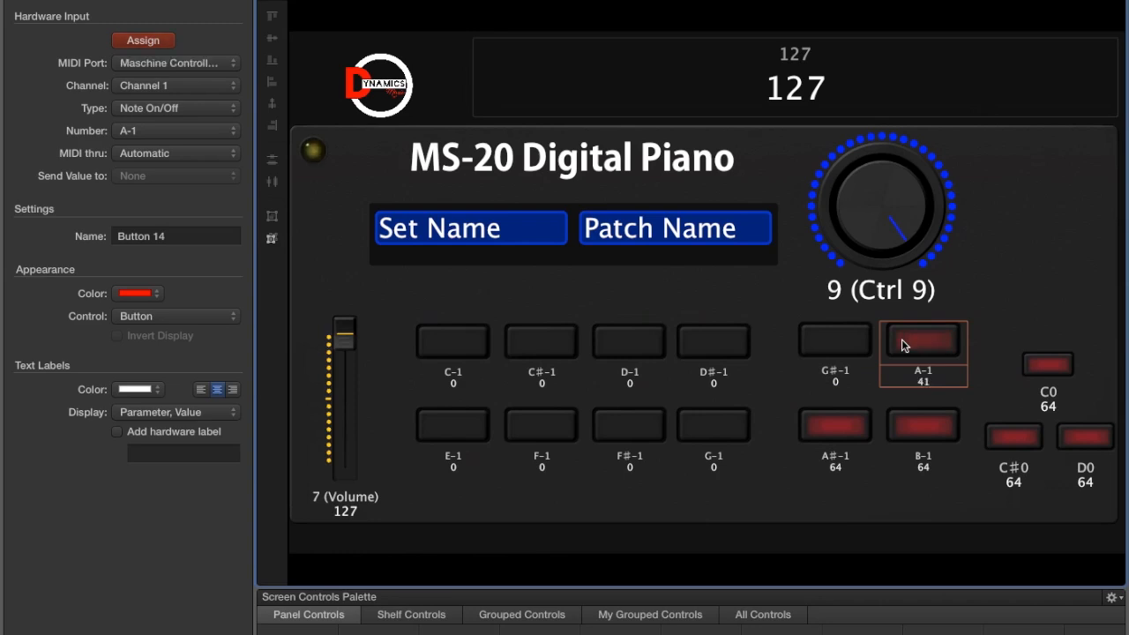
click(828, 435)
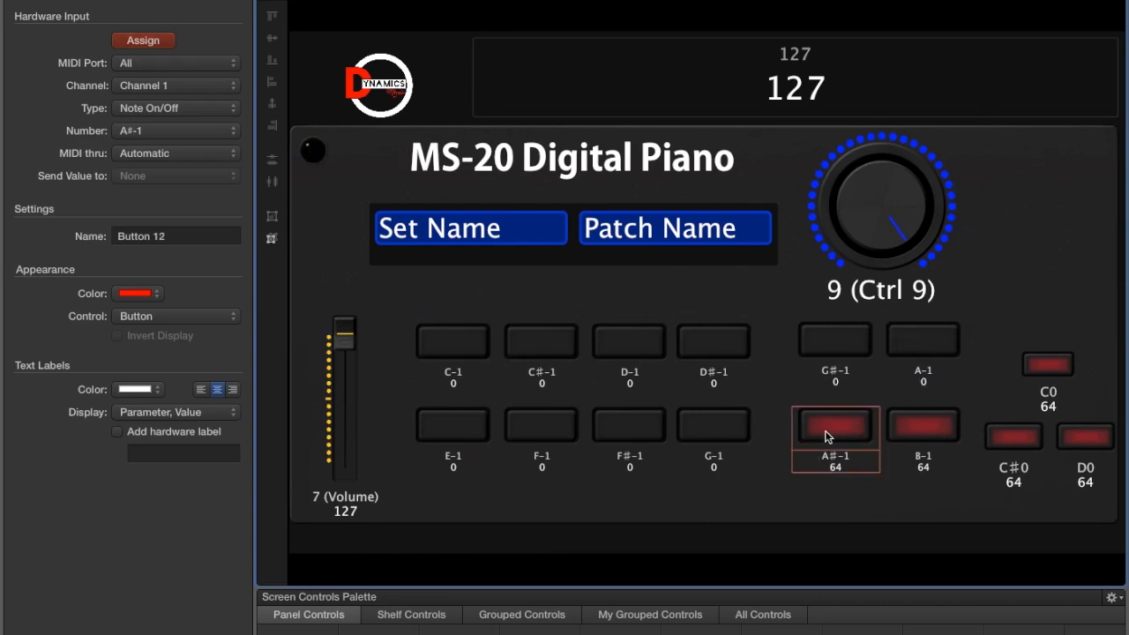
click(901, 430)
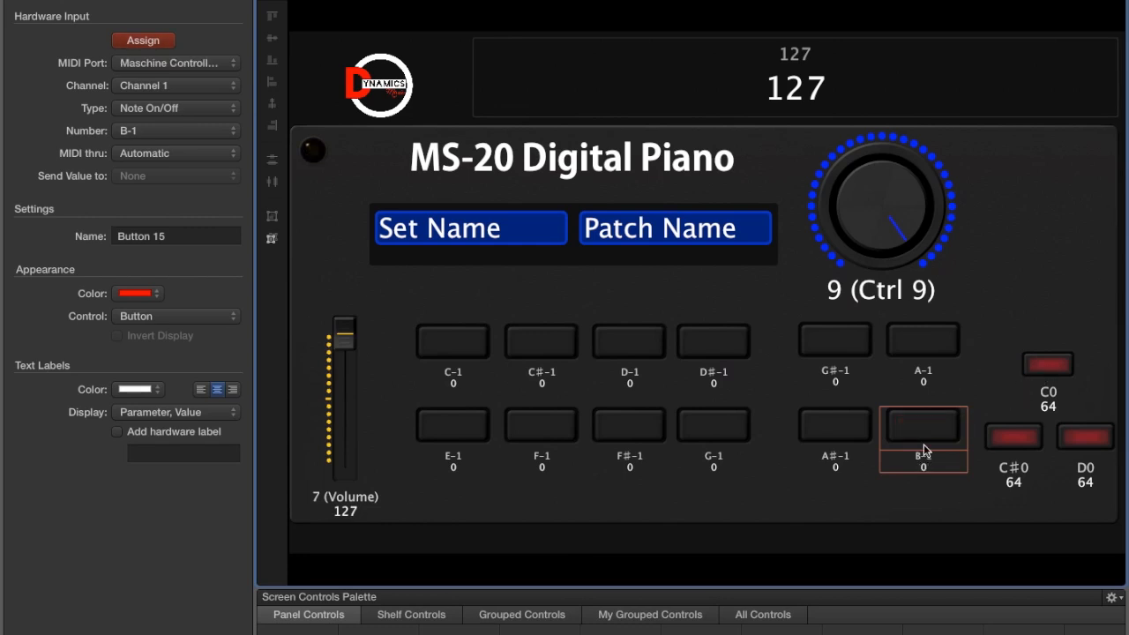
- Learn the Maschine controller inputs for the three small effect buttons, C0, C♯0 and D0
click(1059, 370)
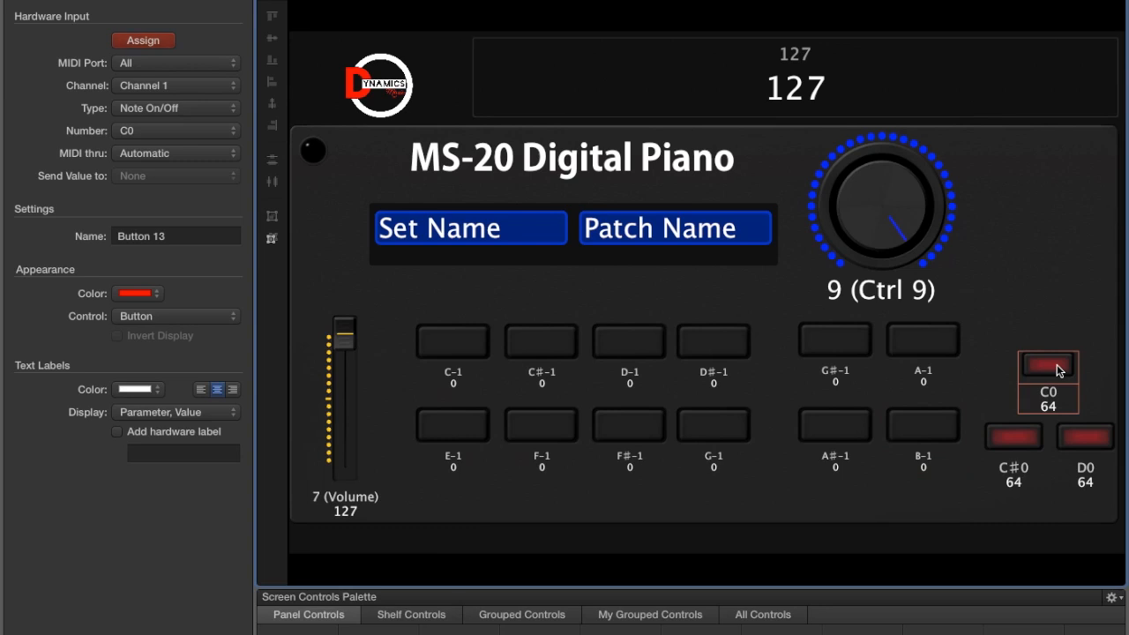
click(1008, 441)
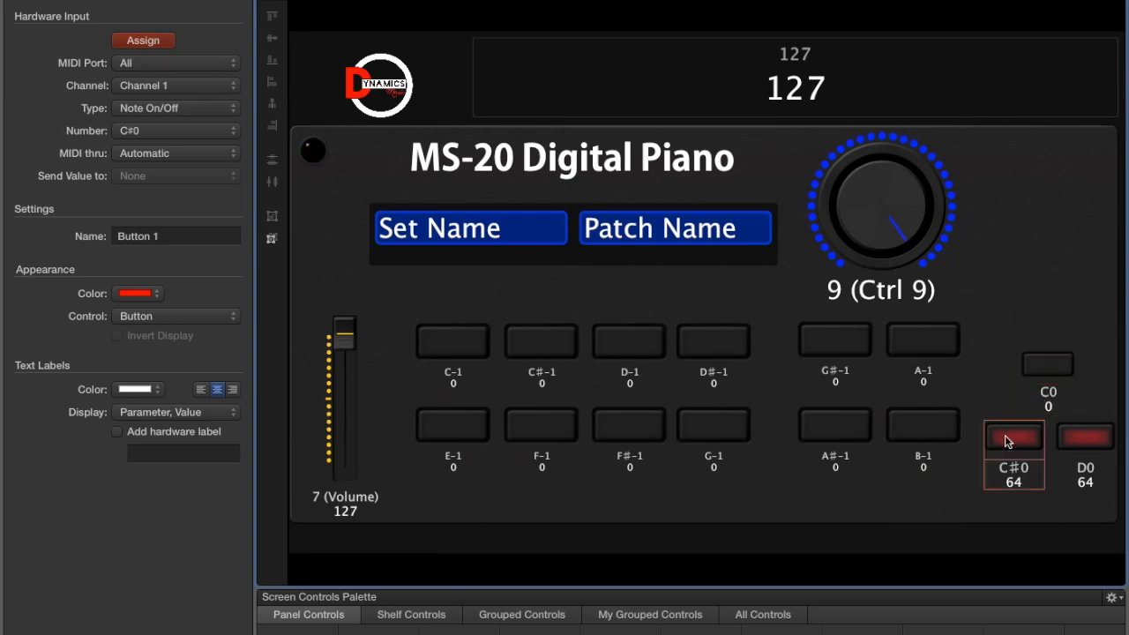
click(1089, 440)
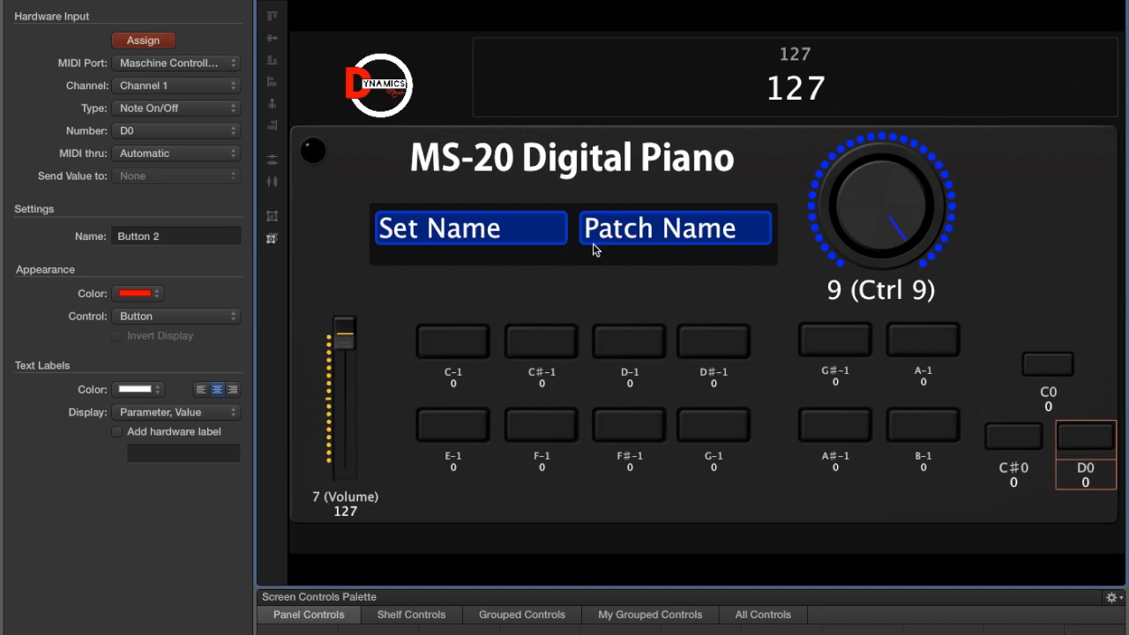
- Learn the Maschine controller inputs for the large round knob as Ctrl 9 and the vertical fader as Volume 7
click(899, 193)
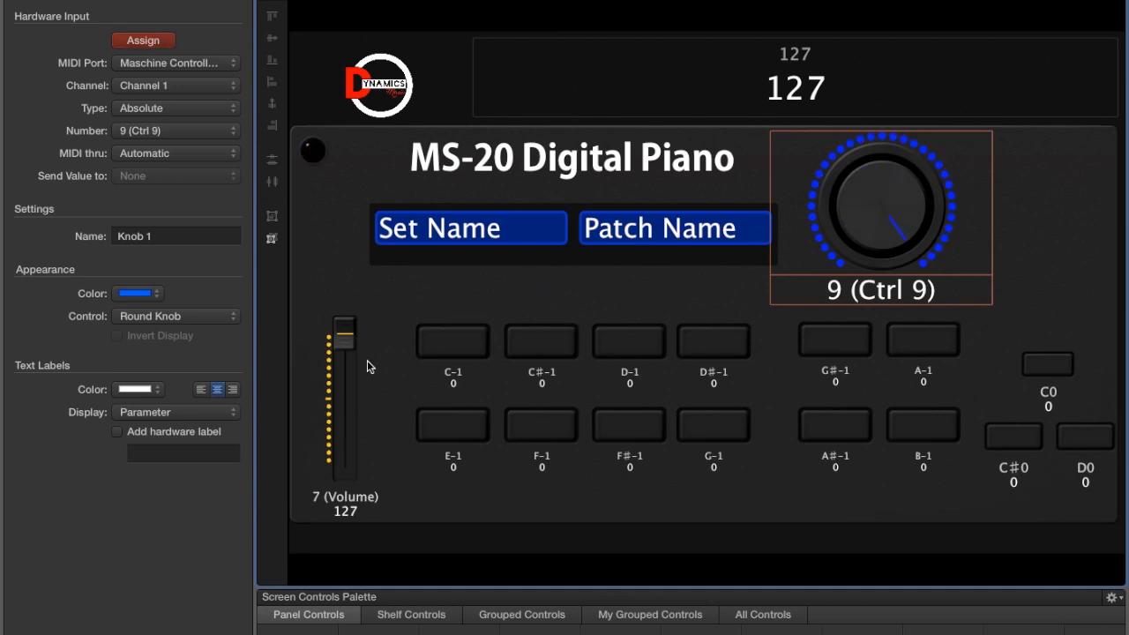
click(348, 371)
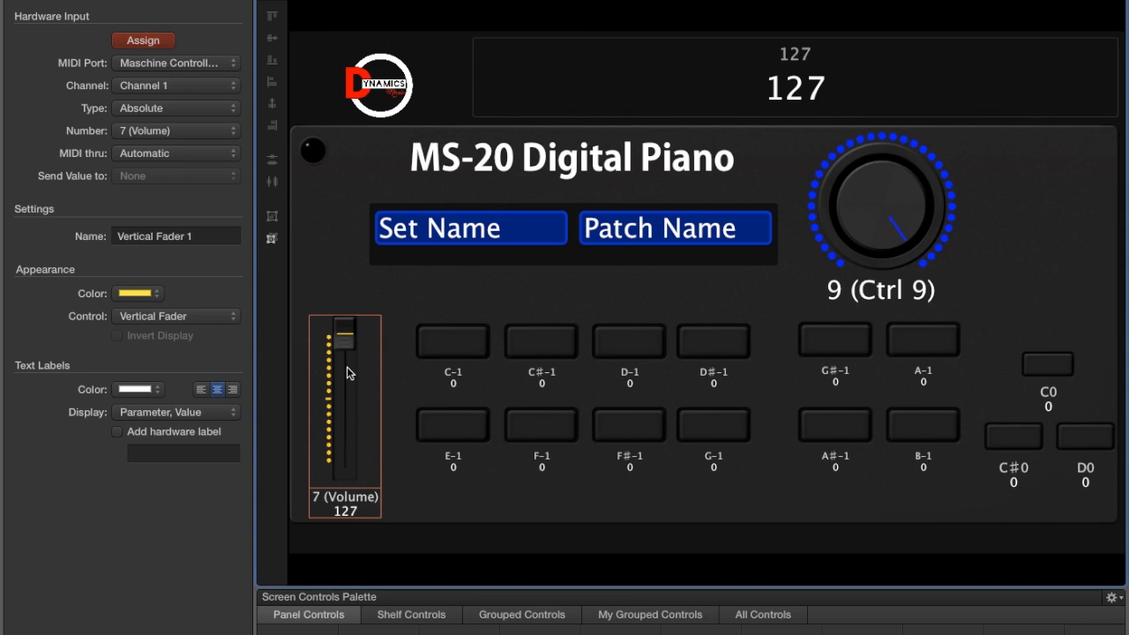
- Leave layout editing, dismiss the overlapping objects warning, and map the concert's vertical fader to the Volume of Output 1-2
click(93, 2)
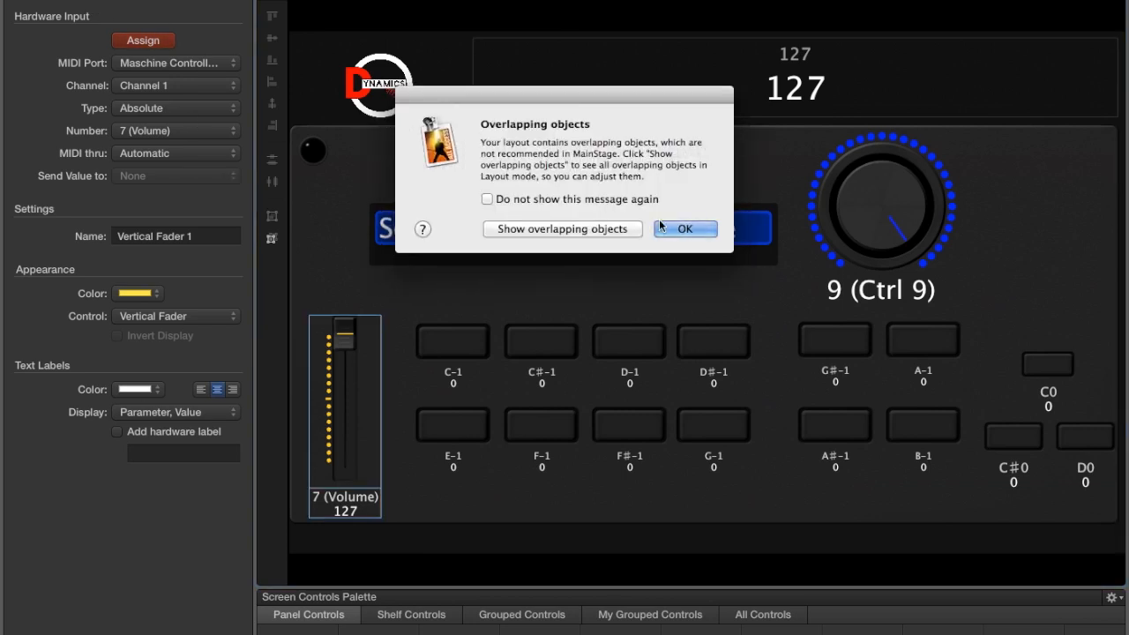
click(681, 229)
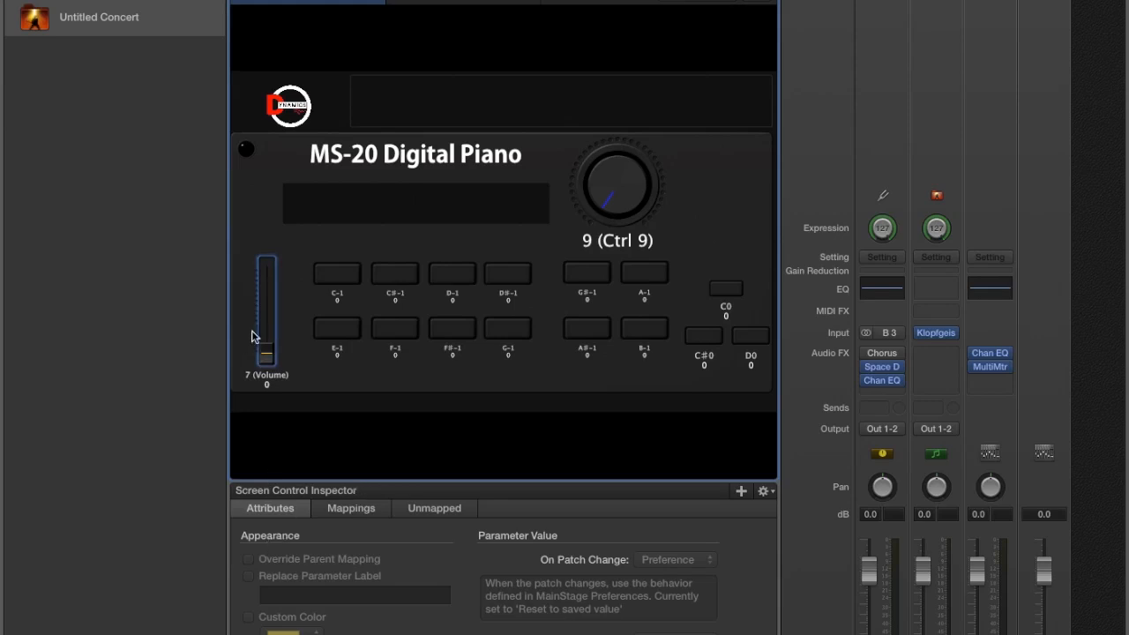
click(115, 17)
click(264, 327)
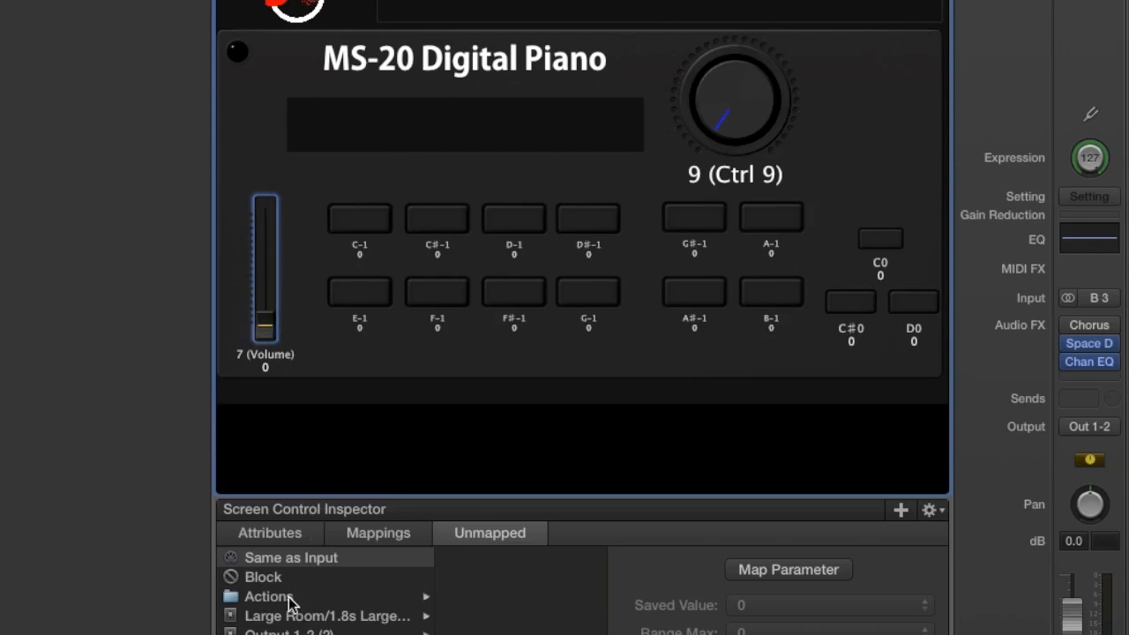
click(391, 630)
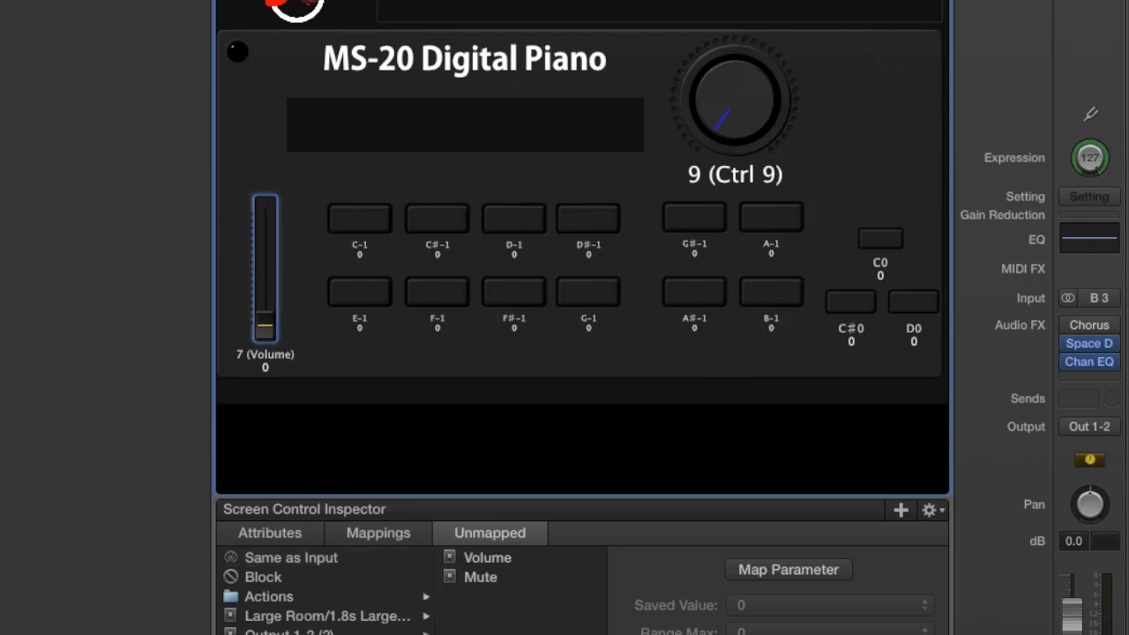
click(496, 560)
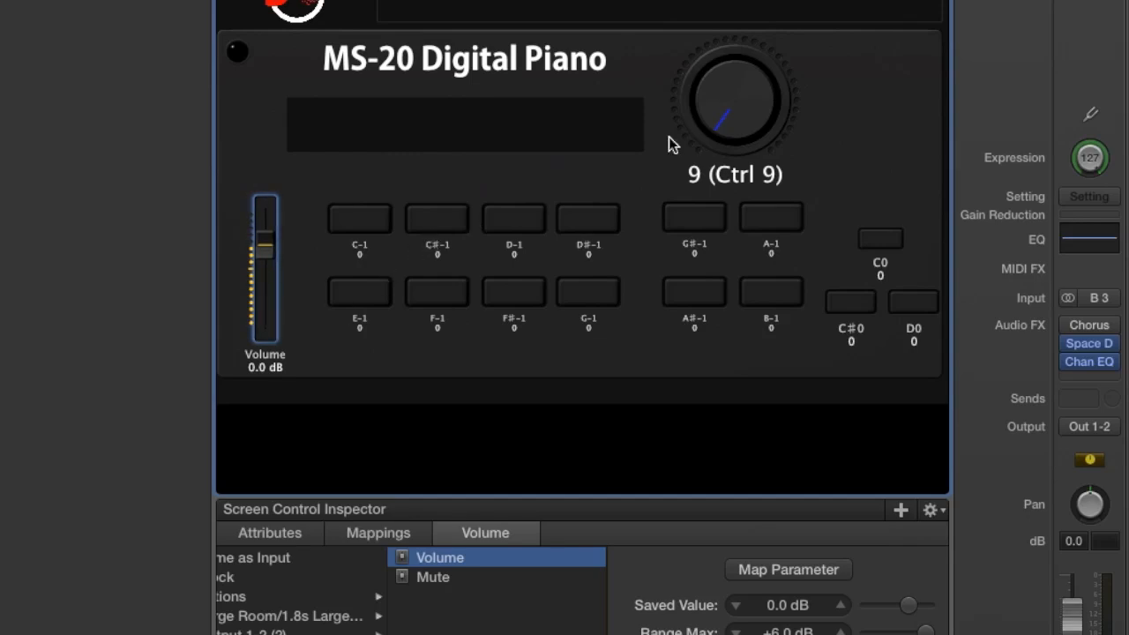
- Map the concert's large round knob to the Jump to Patch action
click(729, 120)
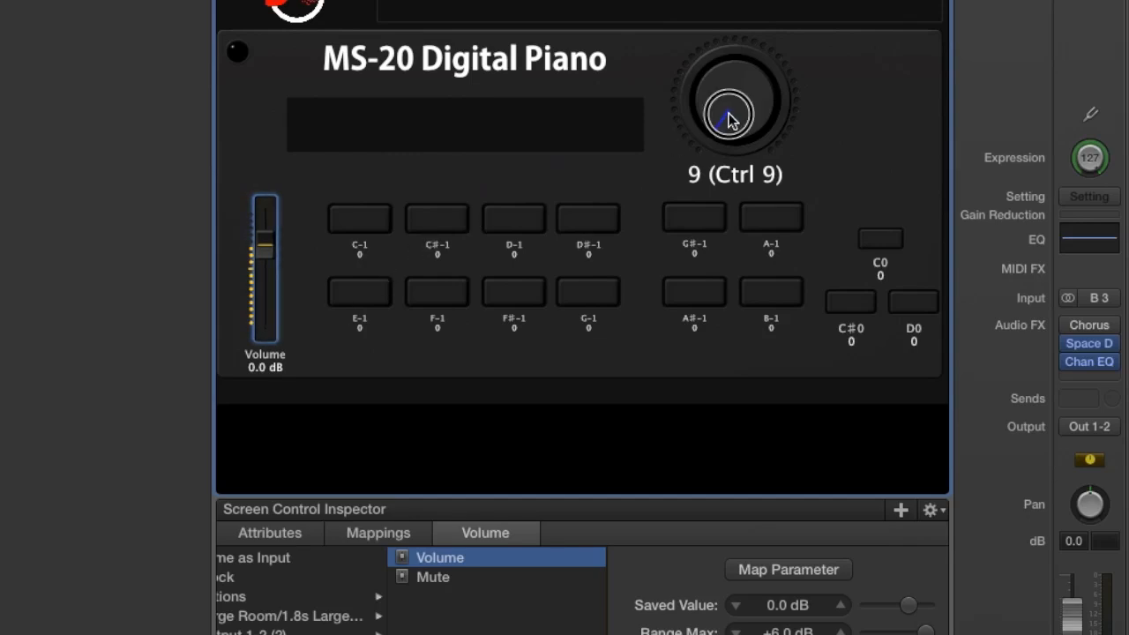
click(731, 118)
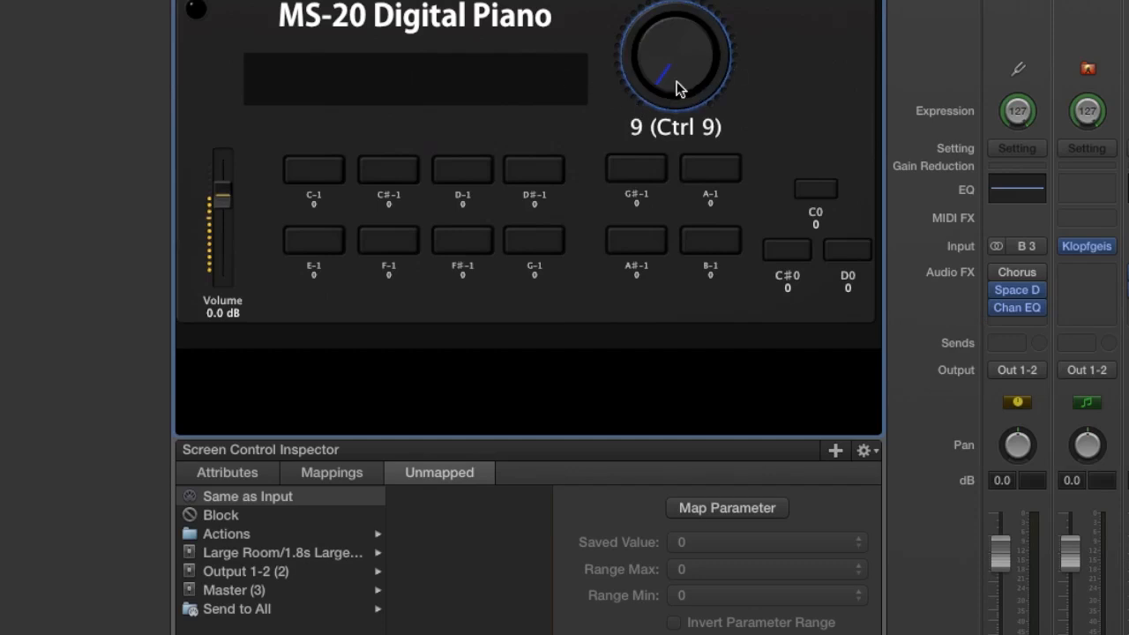
click(274, 535)
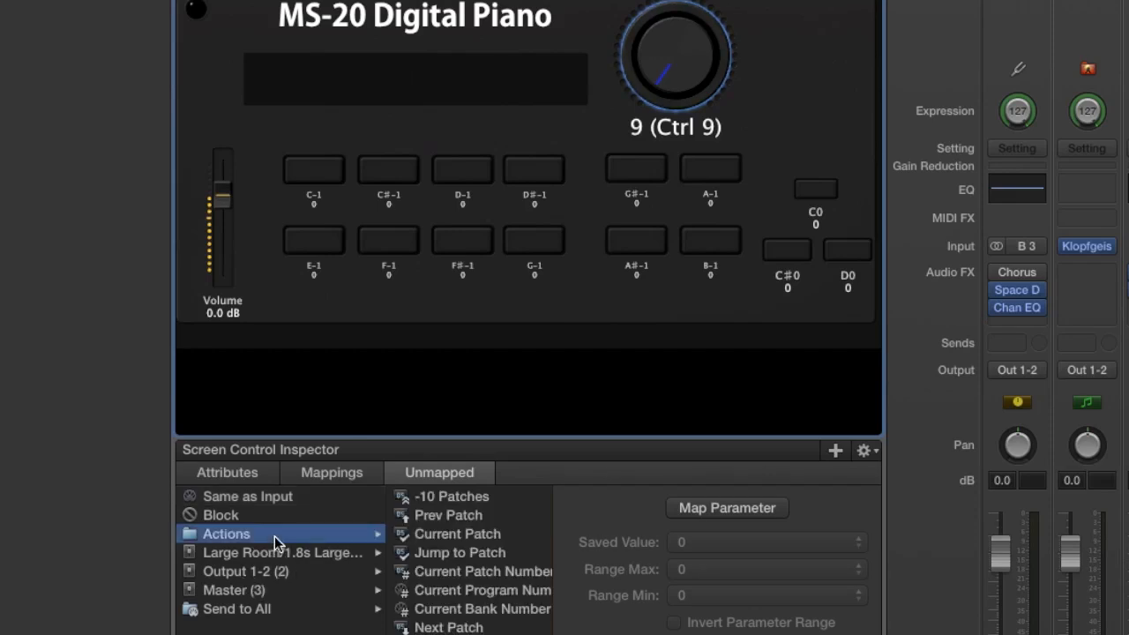
click(454, 556)
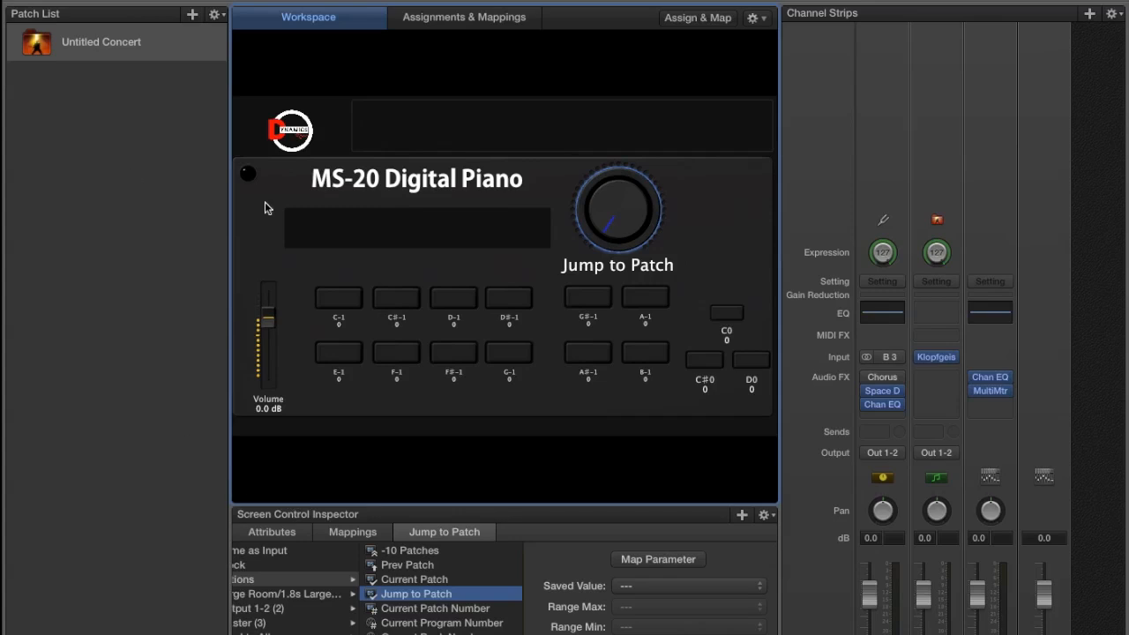
- Add a new patch to the concert and create a software instrument channel strip in it
click(192, 14)
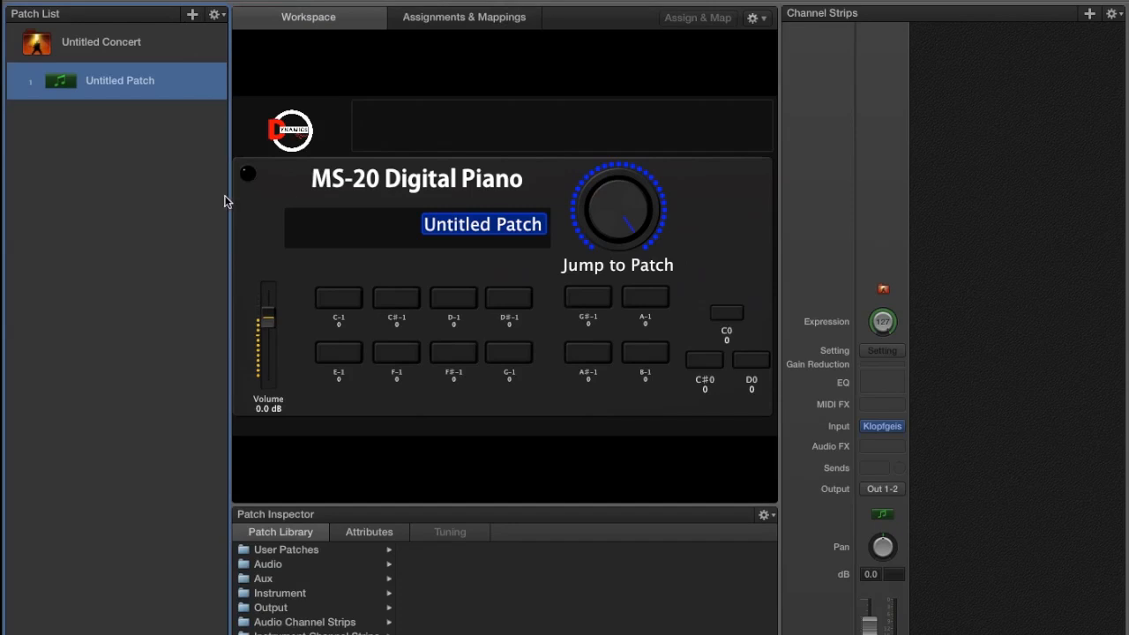
click(1092, 15)
click(667, 229)
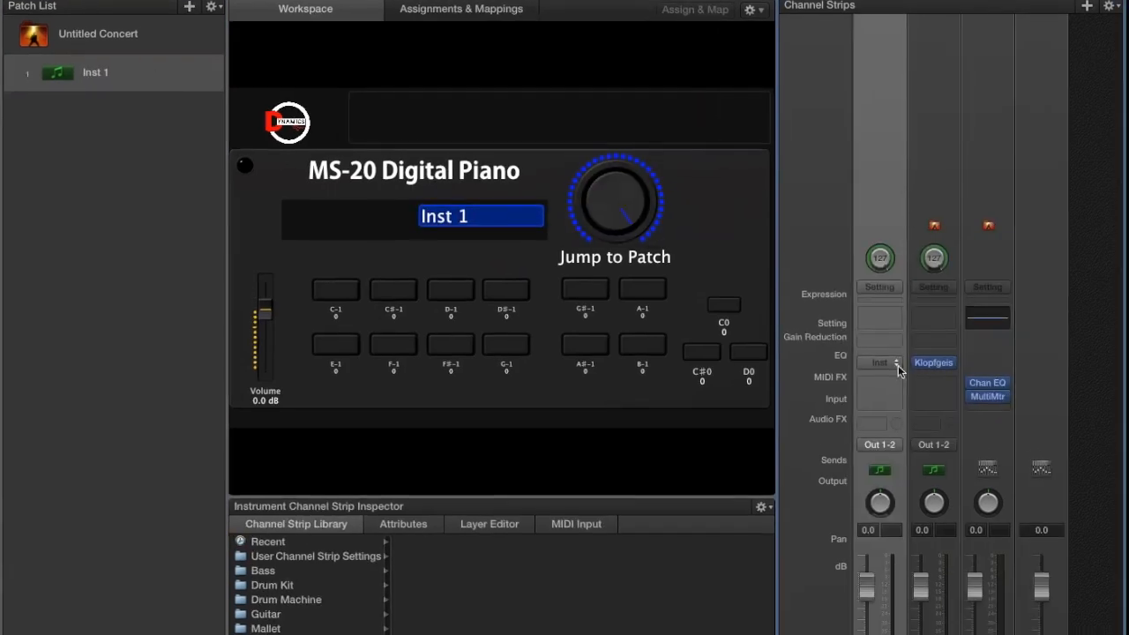
- Load the Native Instruments Kontakt 5 AU instrument on the Inst 1 channel strip
click(899, 369)
mouse_move(905, 632)
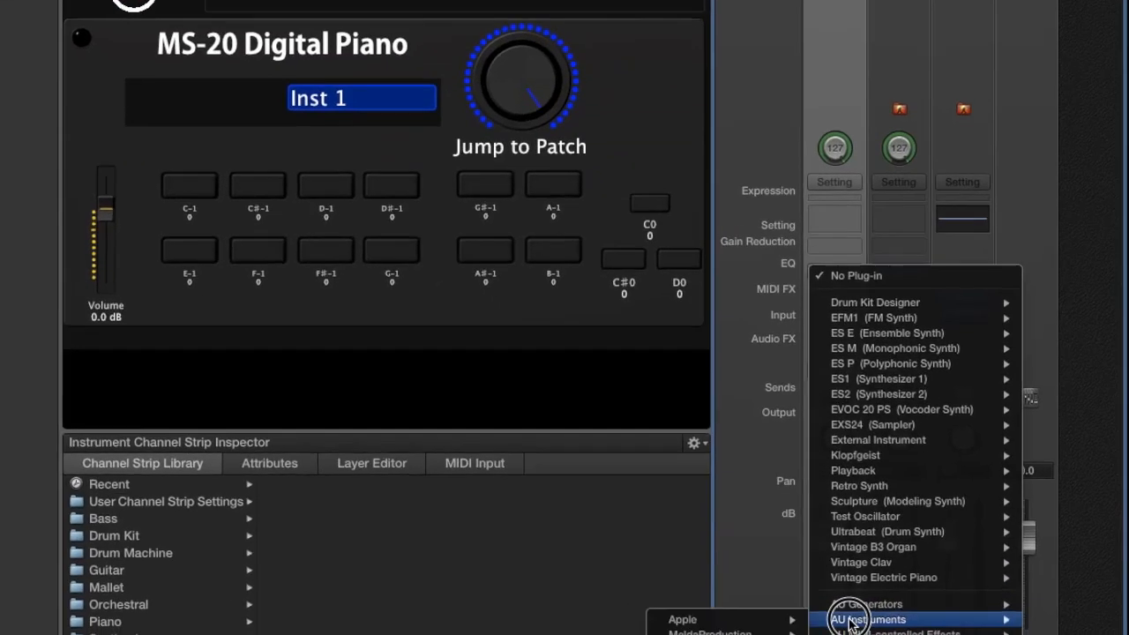
mouse_move(727, 634)
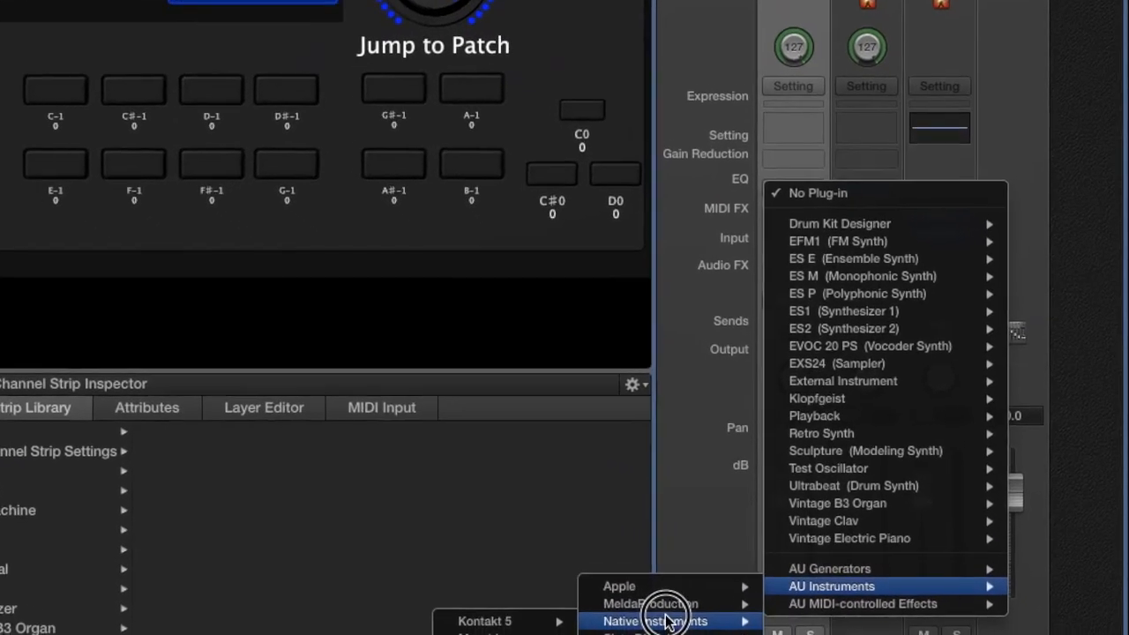
mouse_move(494, 622)
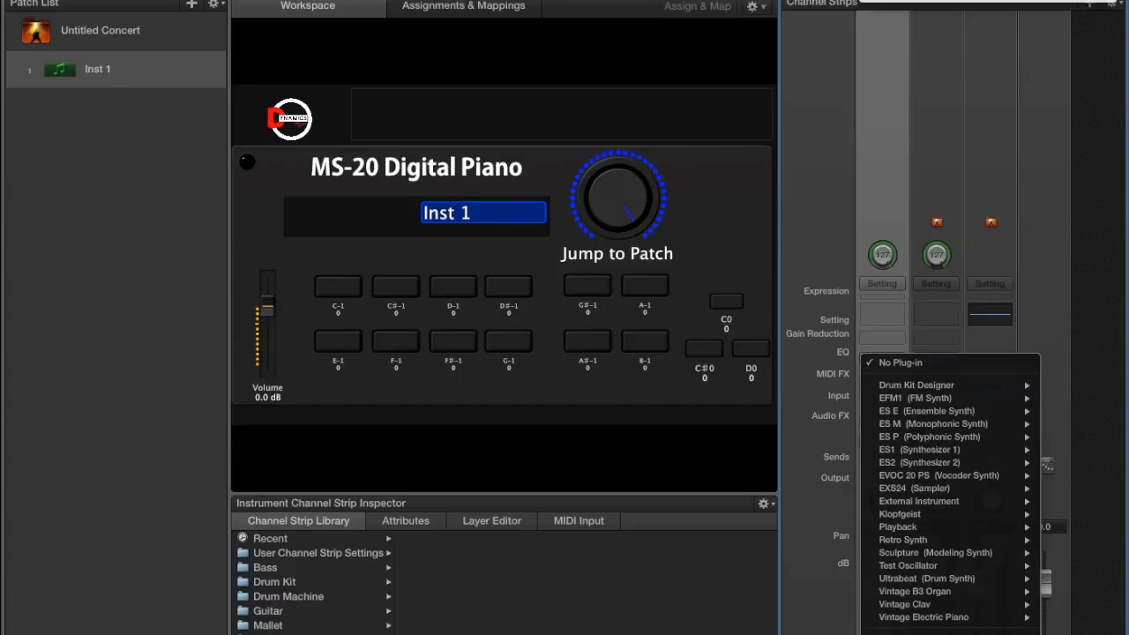
click(640, 593)
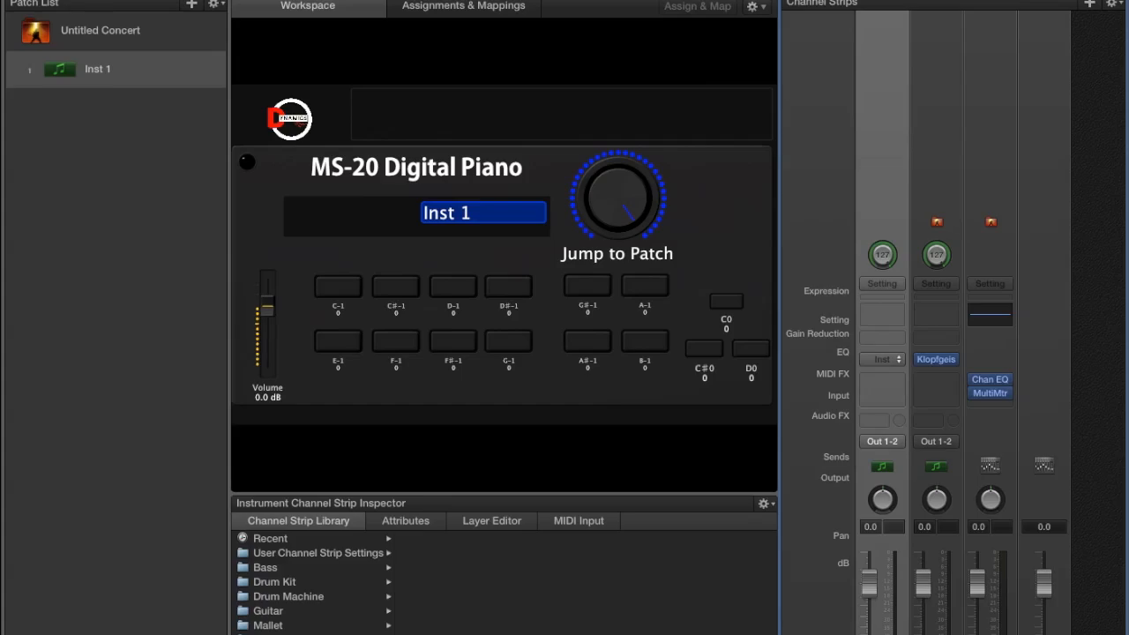
click(1119, 2)
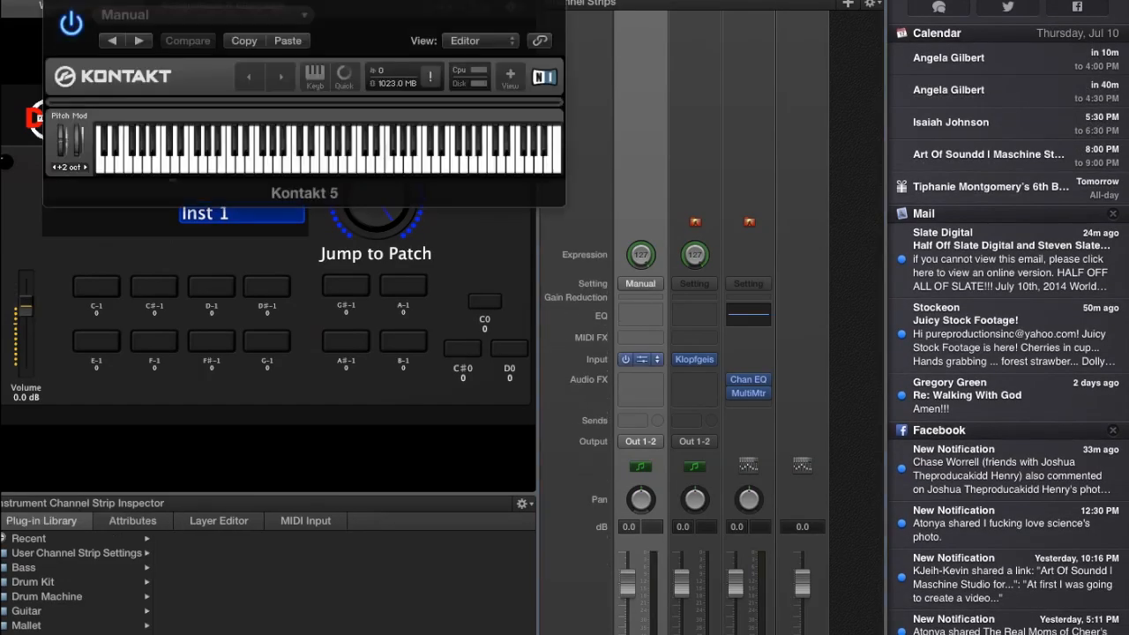
click(774, 4)
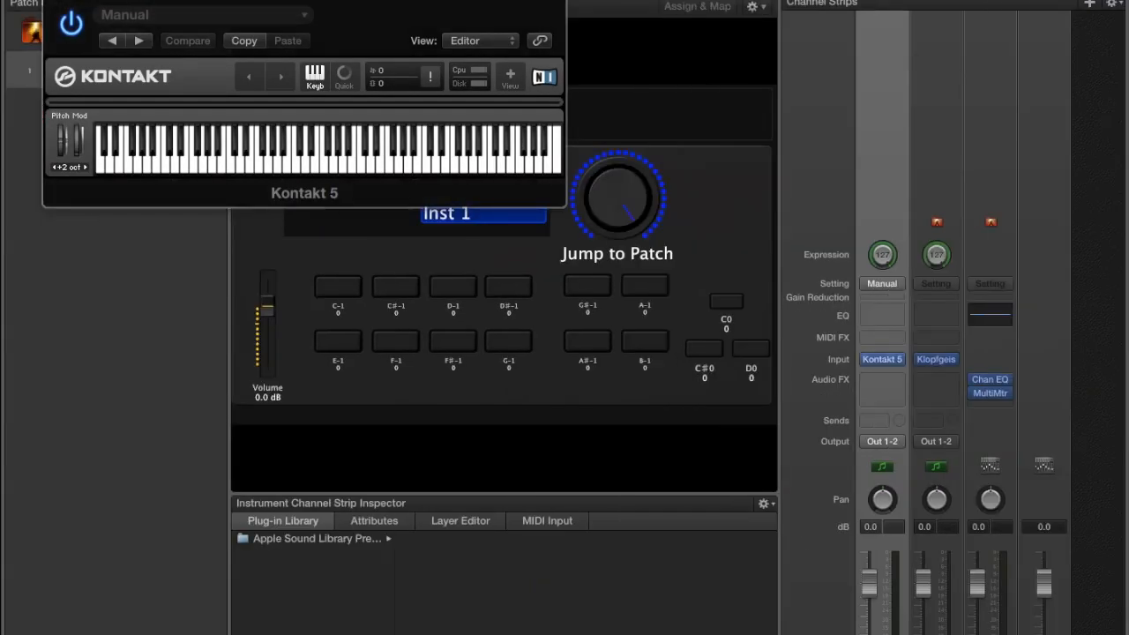
- Expand Kontakt to its full view and load Gospel Shout.nki from the MKSensation library
click(510, 76)
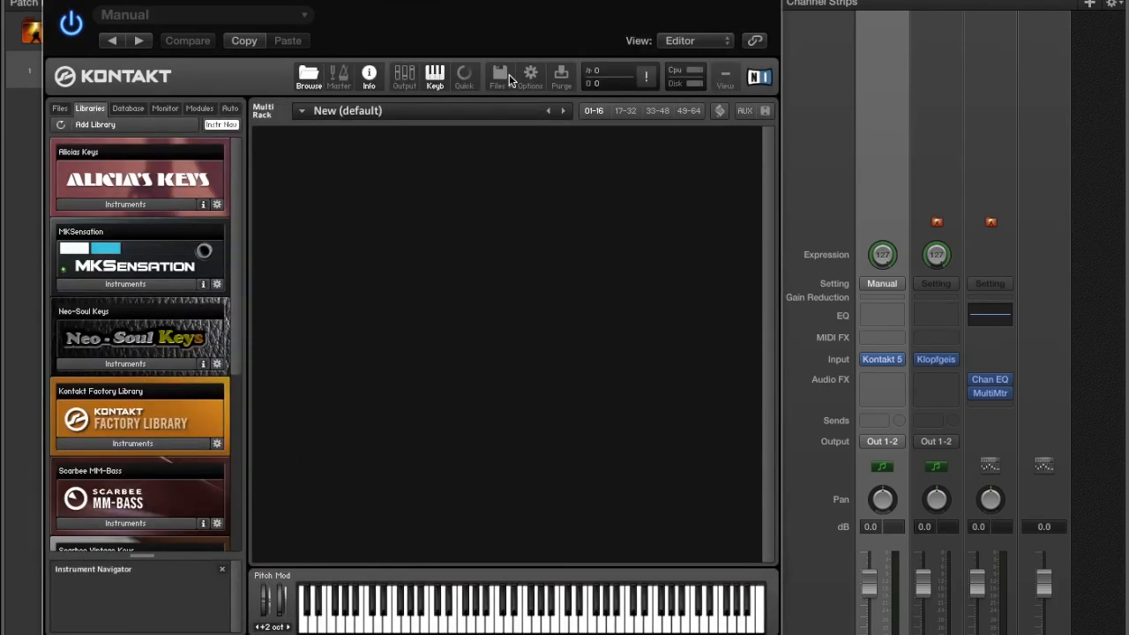
click(125, 284)
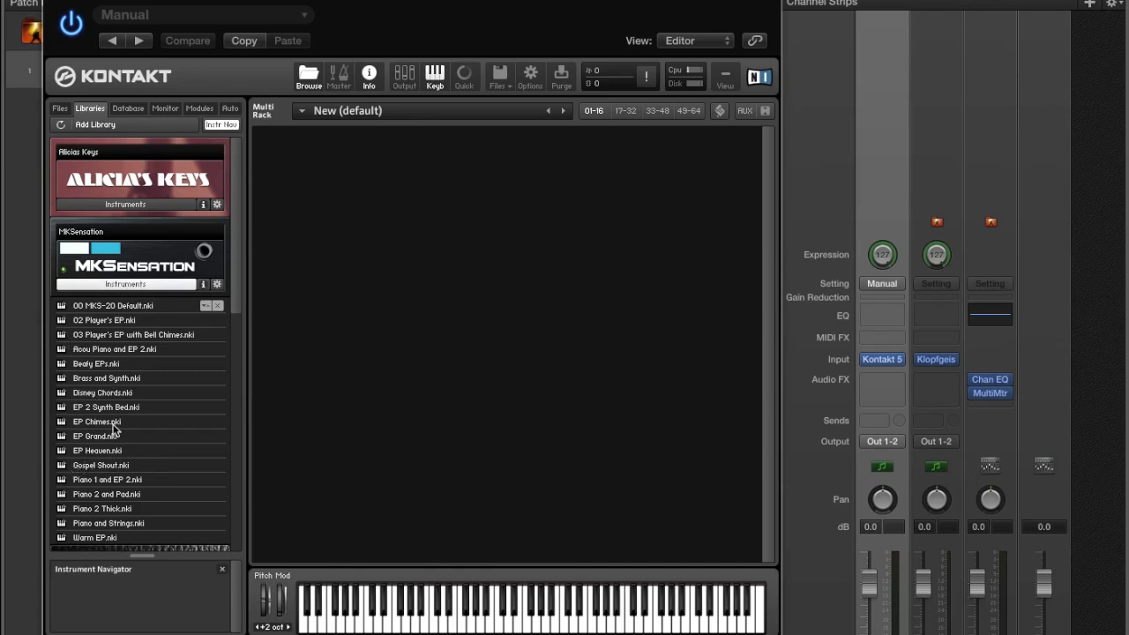
drag(86, 472, 329, 279)
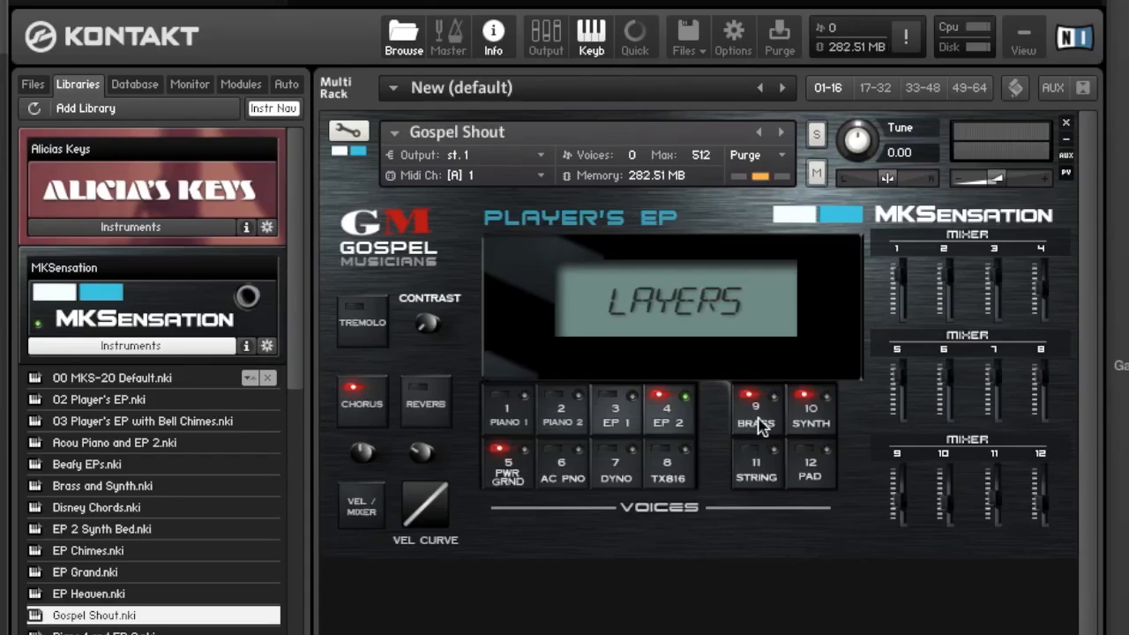
- Turn off the Brass, Synth, EP 2 and PWR GRND voices and the Chorus effect in Gospel Shout
click(762, 425)
click(788, 419)
click(665, 414)
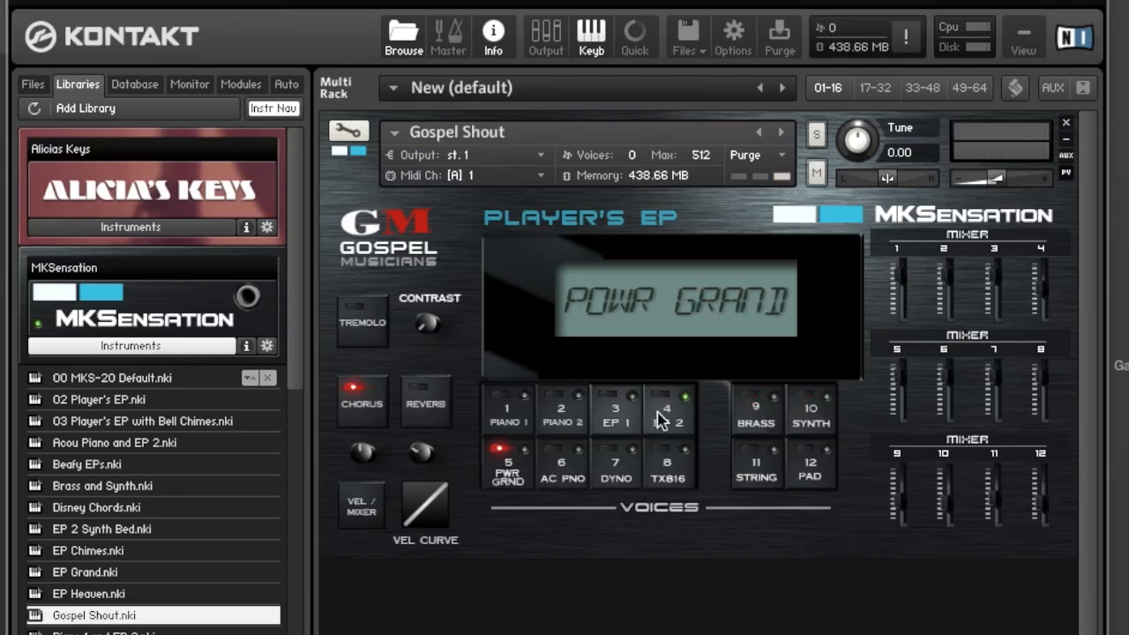
click(525, 478)
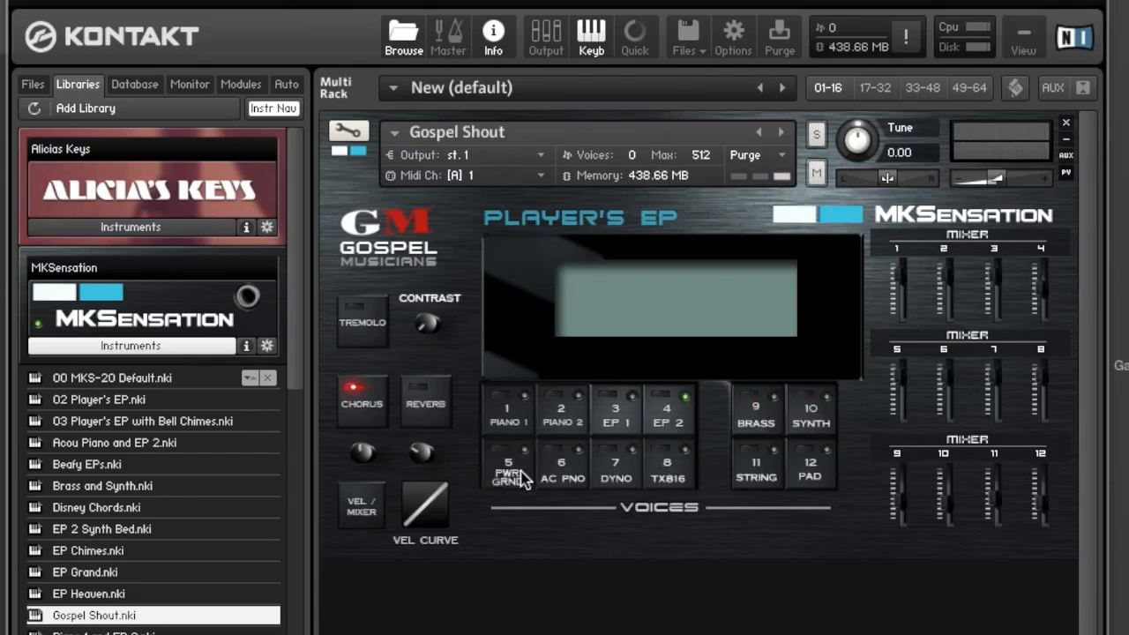
click(375, 413)
- Assign Kontakt host automation parameters #000 to #003 to the Piano 1, Piano 2, EP 1 and EP 2 voice buttons
click(293, 88)
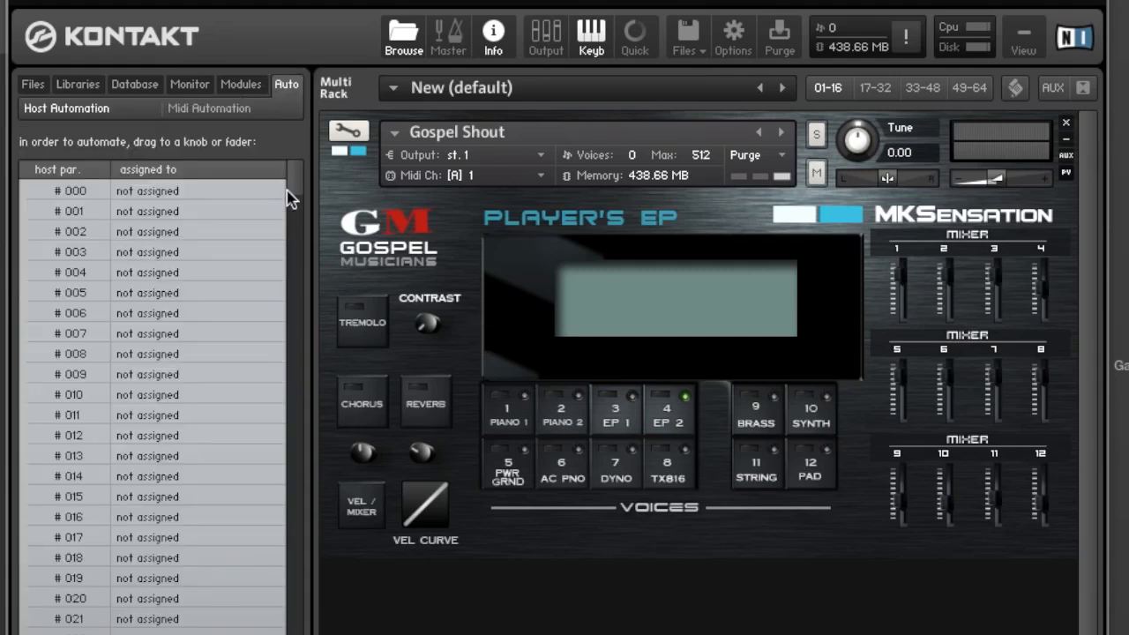
scroll(199, 443, down, 14)
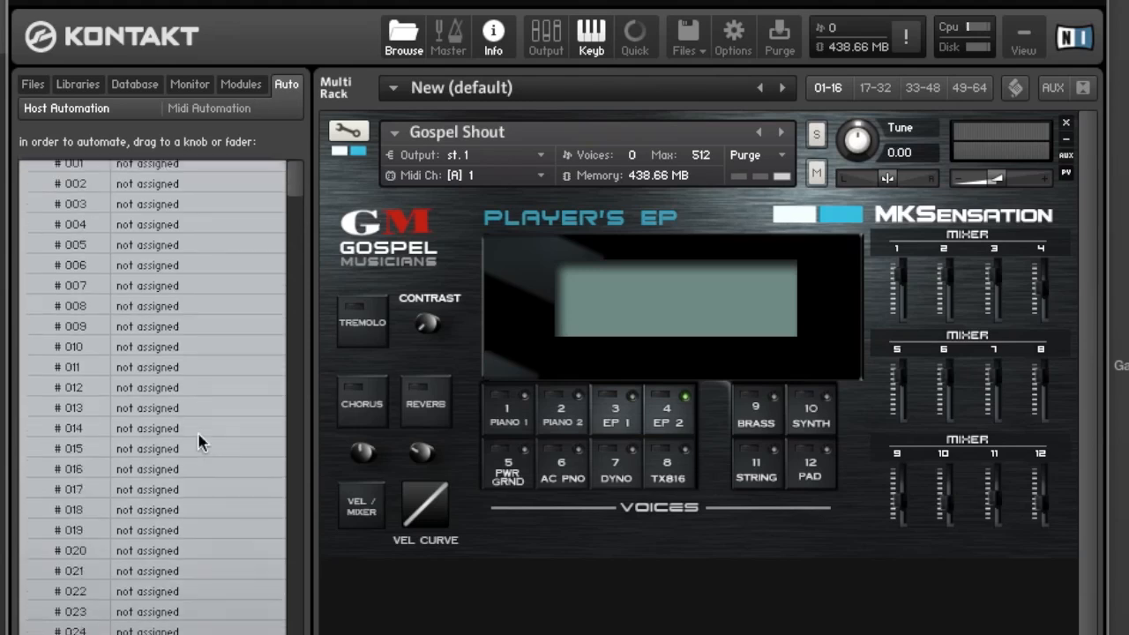
scroll(199, 443, down, 20)
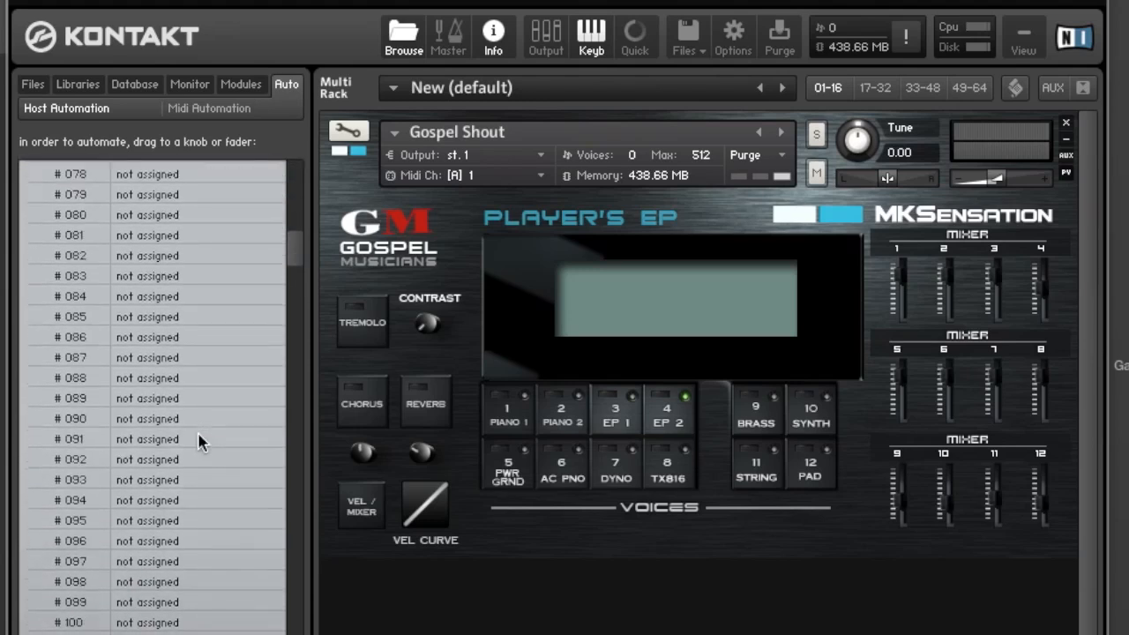
scroll(199, 443, up, 20)
scroll(199, 443, up, 10)
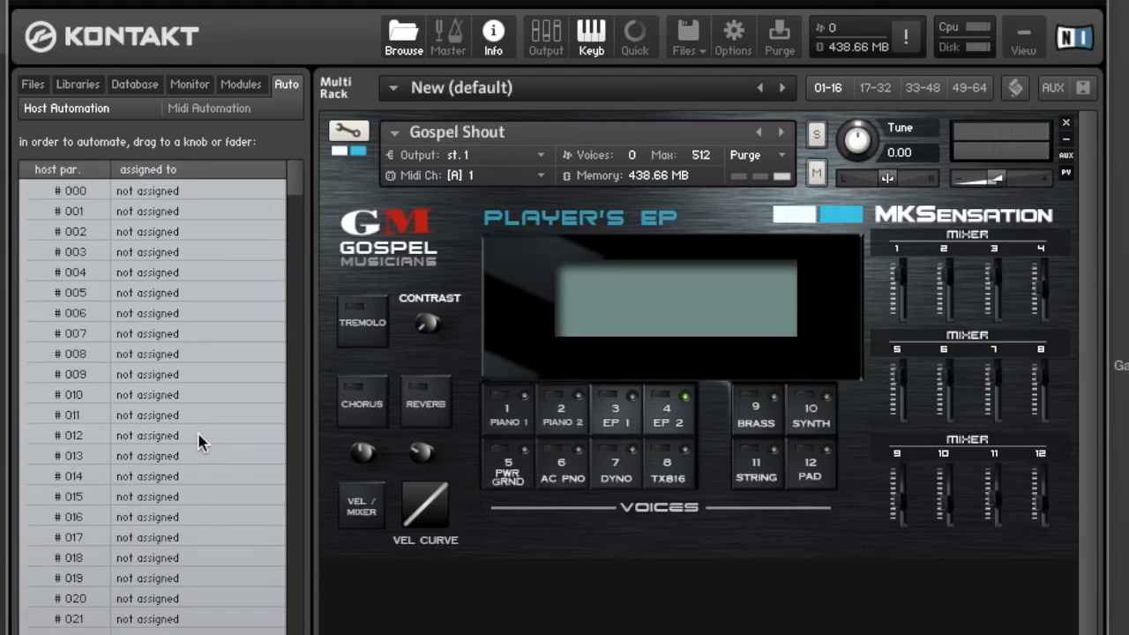
click(134, 197)
drag(133, 197, 500, 412)
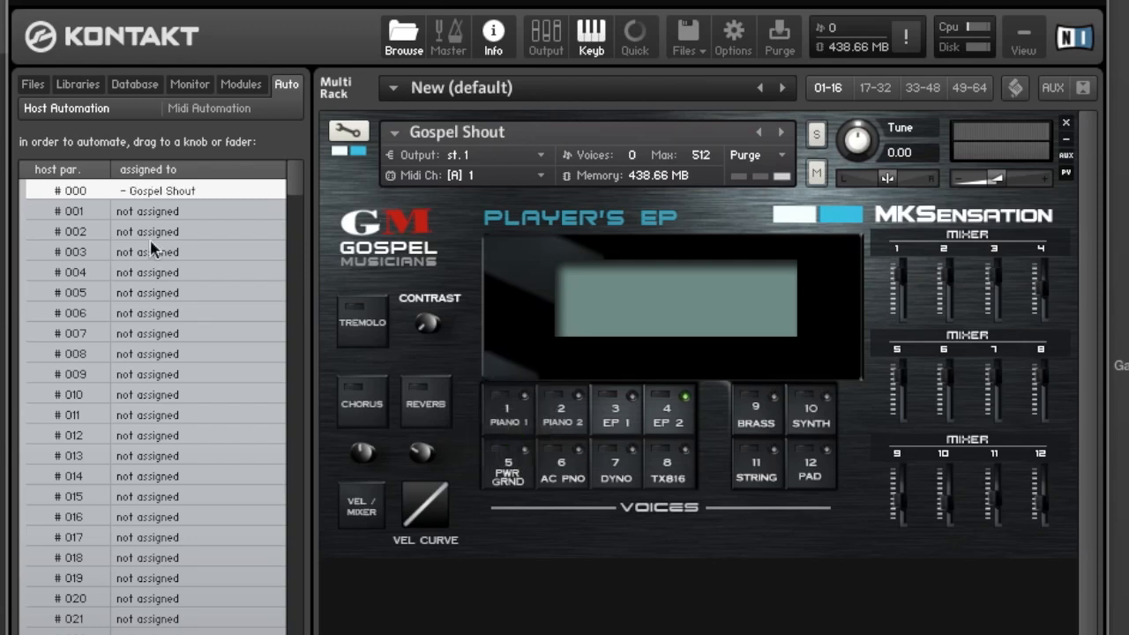
drag(149, 213, 565, 415)
drag(127, 232, 615, 419)
drag(156, 256, 667, 420)
- Assign host automation parameters #004 to #007 to the PWR GRND, AC PNO, DYNO and TX816 voice buttons
click(171, 277)
drag(170, 277, 507, 468)
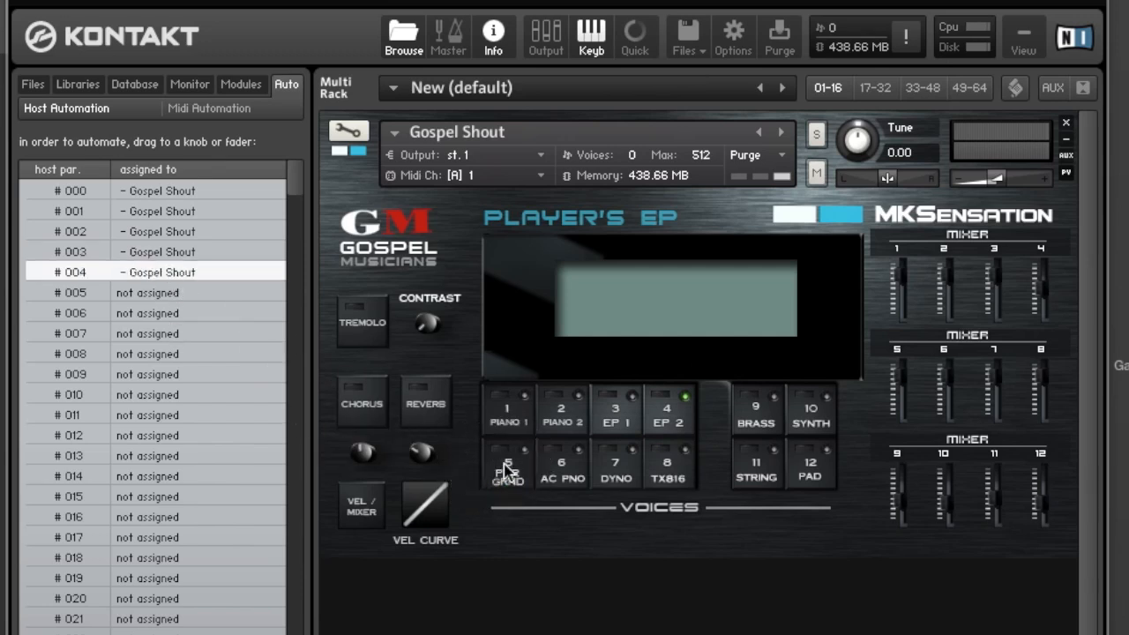
drag(94, 293, 554, 468)
drag(141, 315, 609, 461)
drag(181, 338, 670, 487)
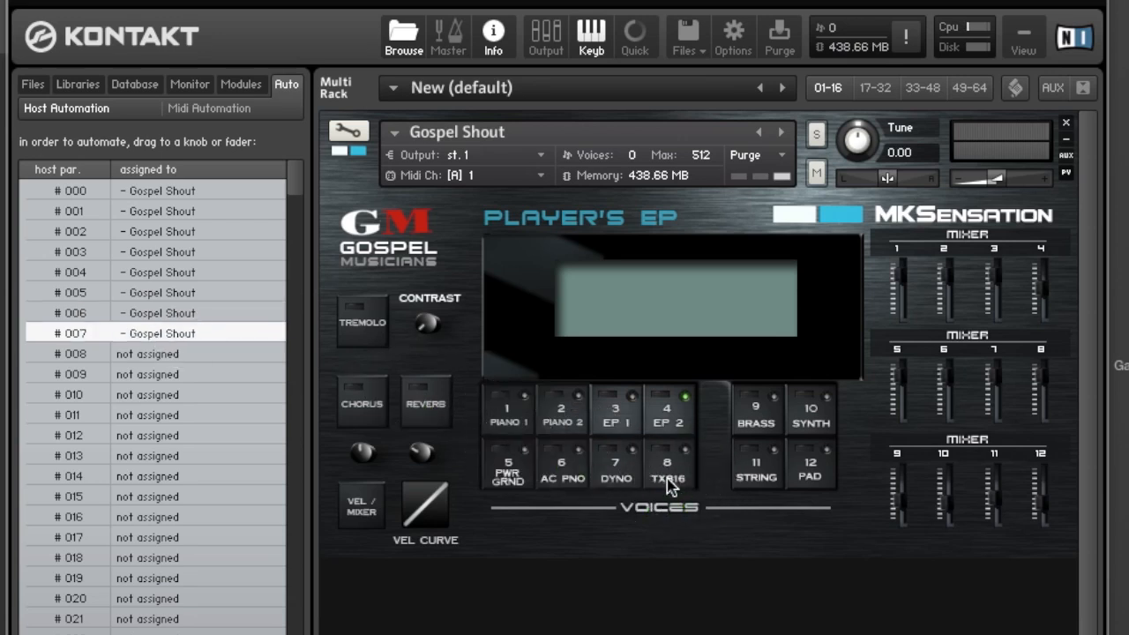
- Assign host automation parameters #008 to #011 to the Brass, Synth, String and Pad voice buttons
drag(157, 353, 750, 421)
drag(101, 374, 806, 406)
drag(168, 396, 752, 466)
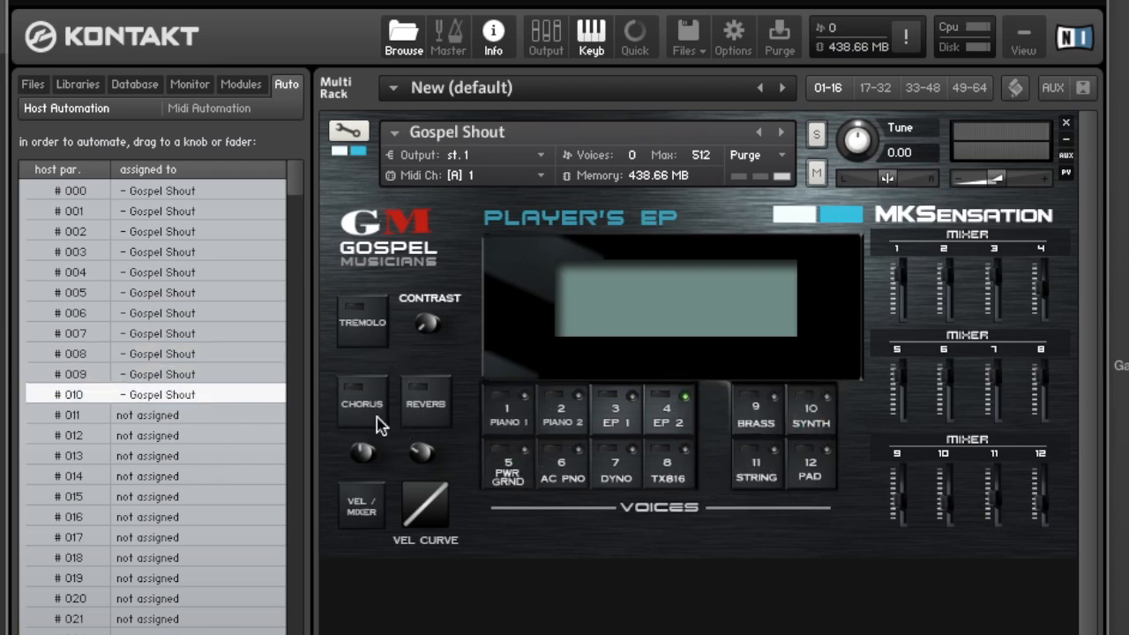
drag(143, 415, 819, 465)
- Assign host automation parameters #012 to #014 to the Tremolo, Chorus and Reverb buttons
drag(141, 434, 360, 327)
drag(150, 459, 357, 397)
drag(177, 484, 420, 405)
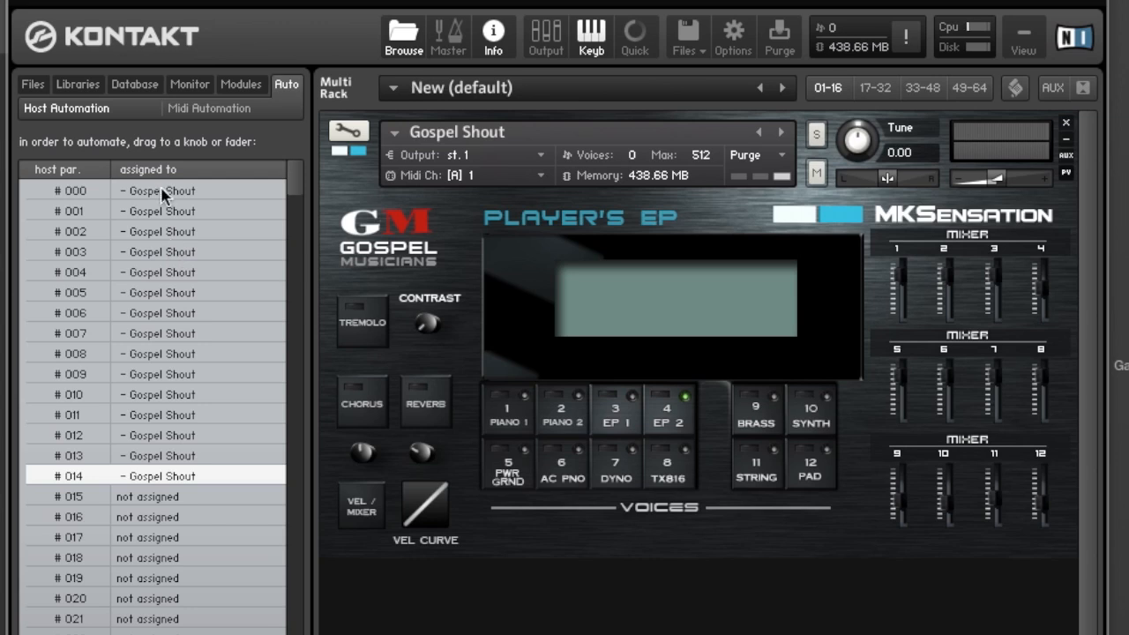
click(195, 191)
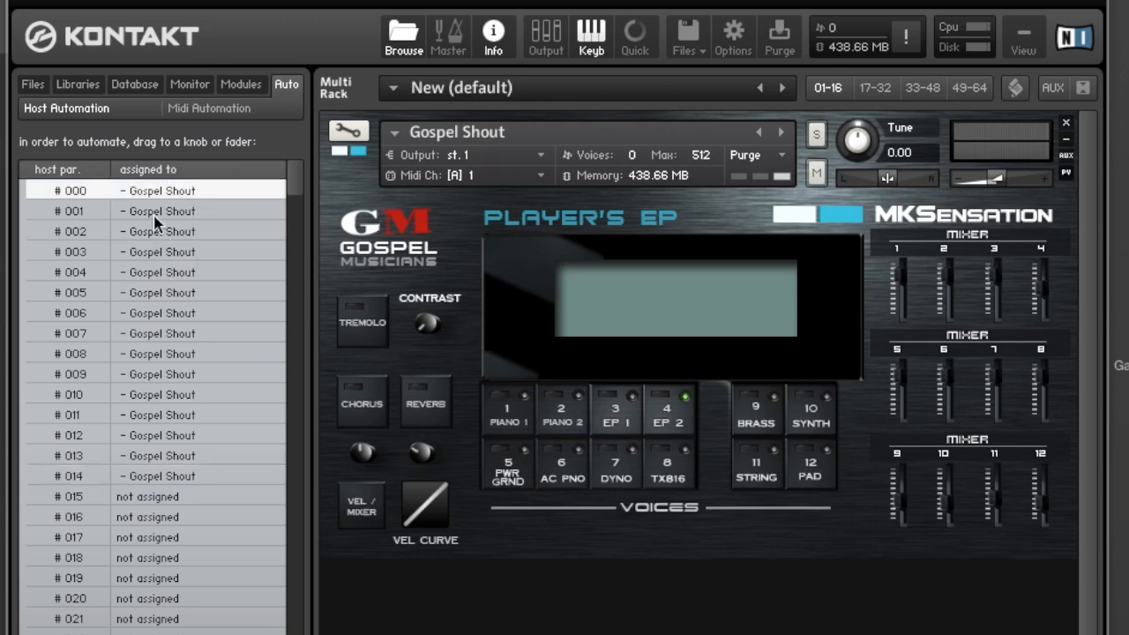
click(162, 214)
click(162, 233)
click(161, 190)
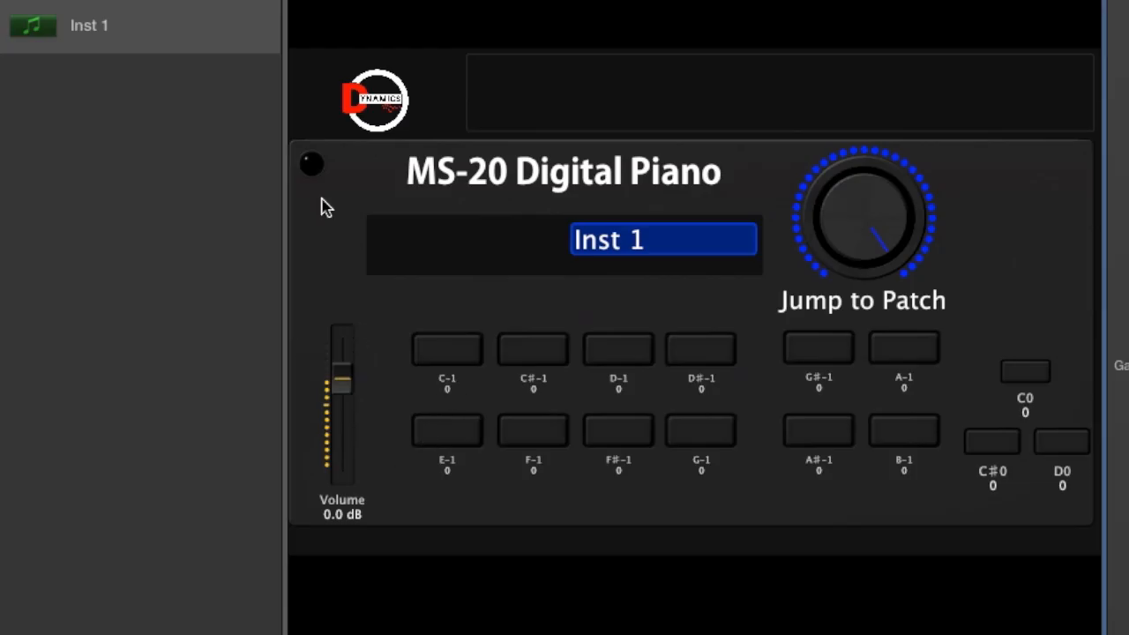
- Map the C-1 screen control button to the first Gospel Shout parameter of Kontakt 5 on Inst 1
click(459, 353)
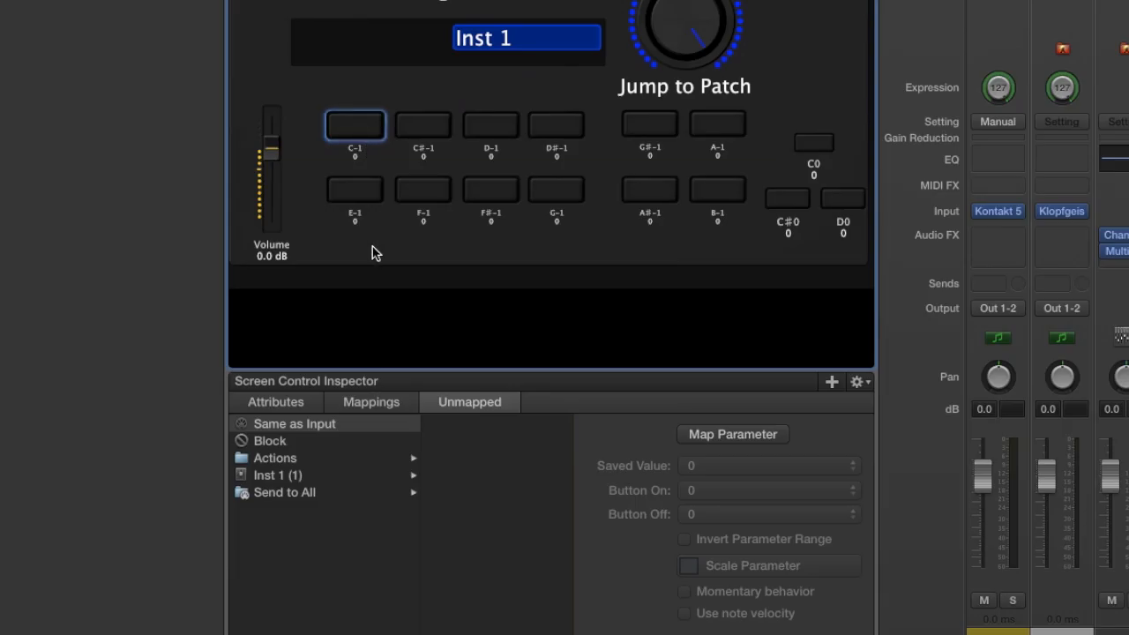
click(345, 480)
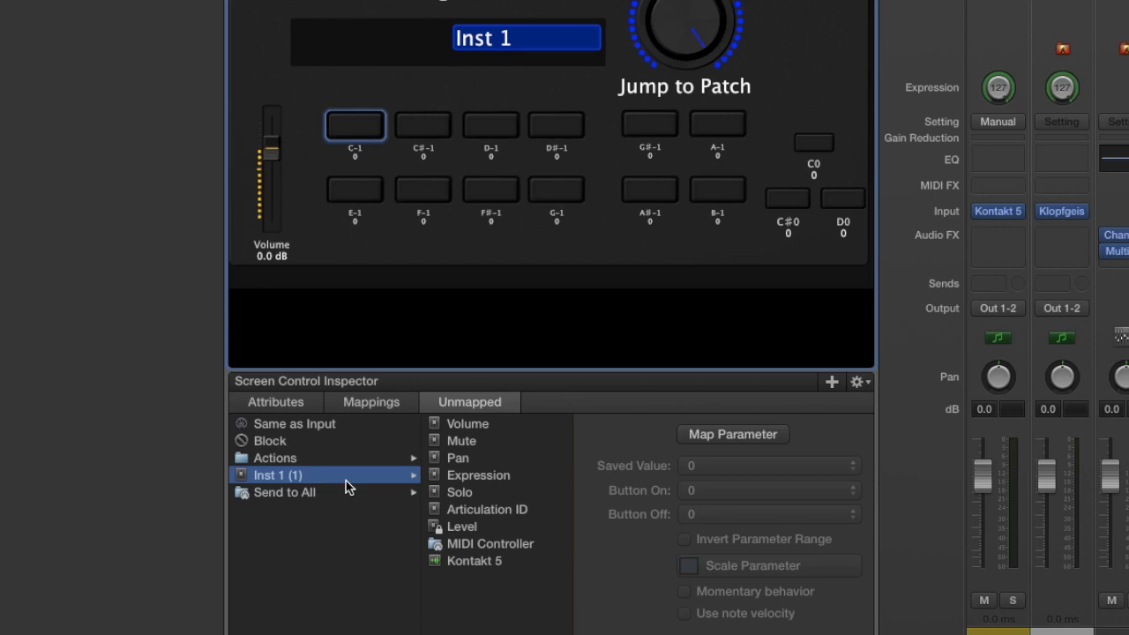
click(492, 566)
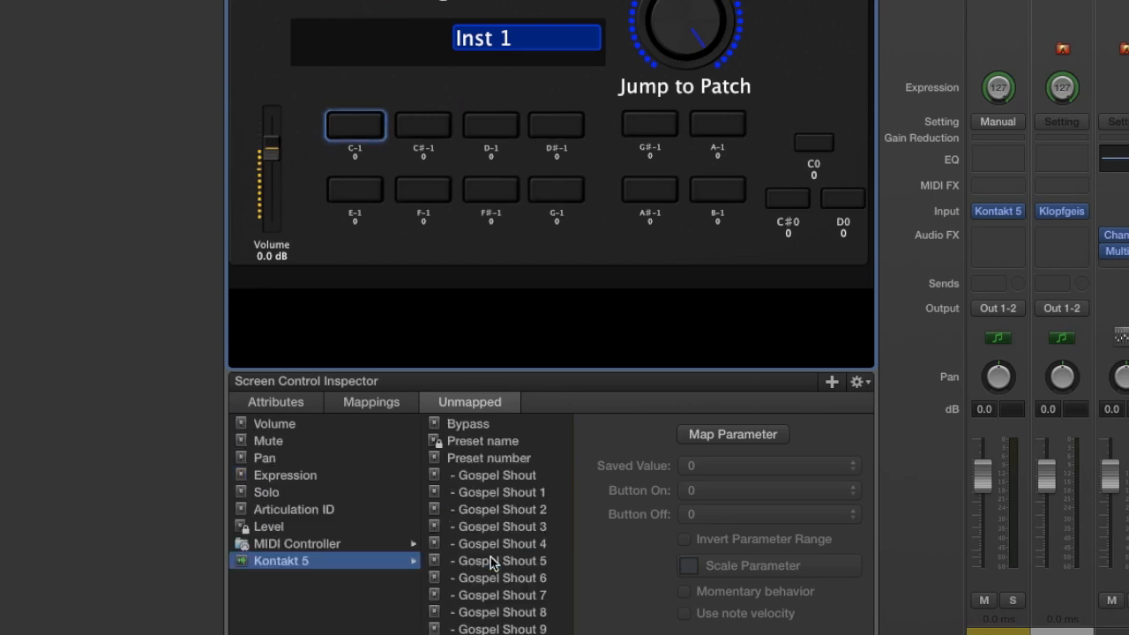
scroll(491, 566, down, 5)
scroll(487, 558, up, 3)
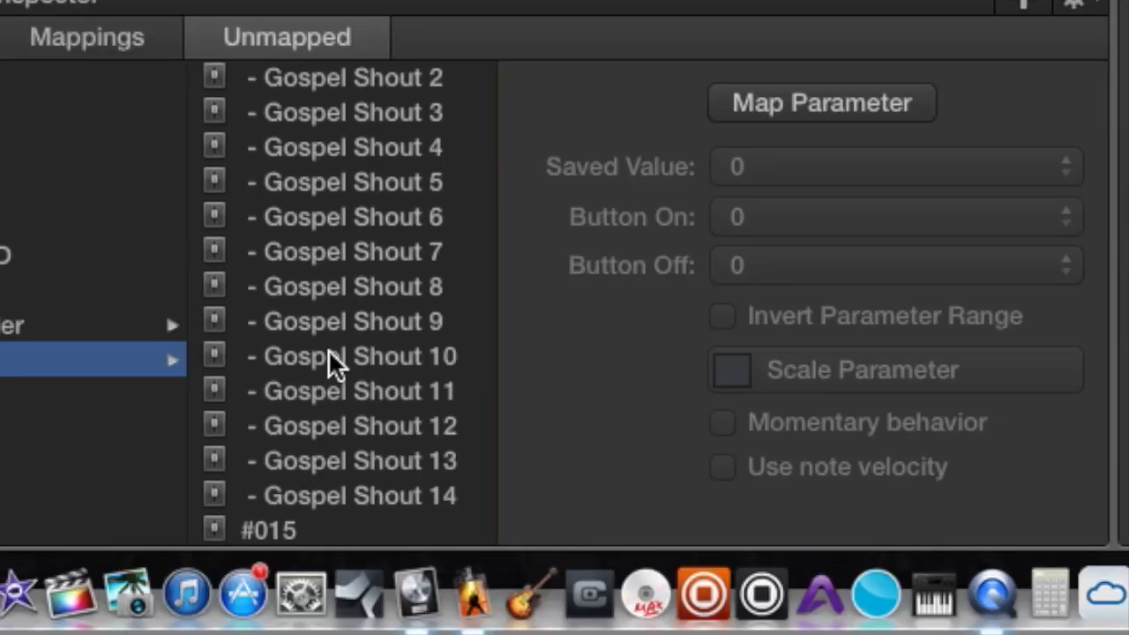
scroll(328, 351, up, 3)
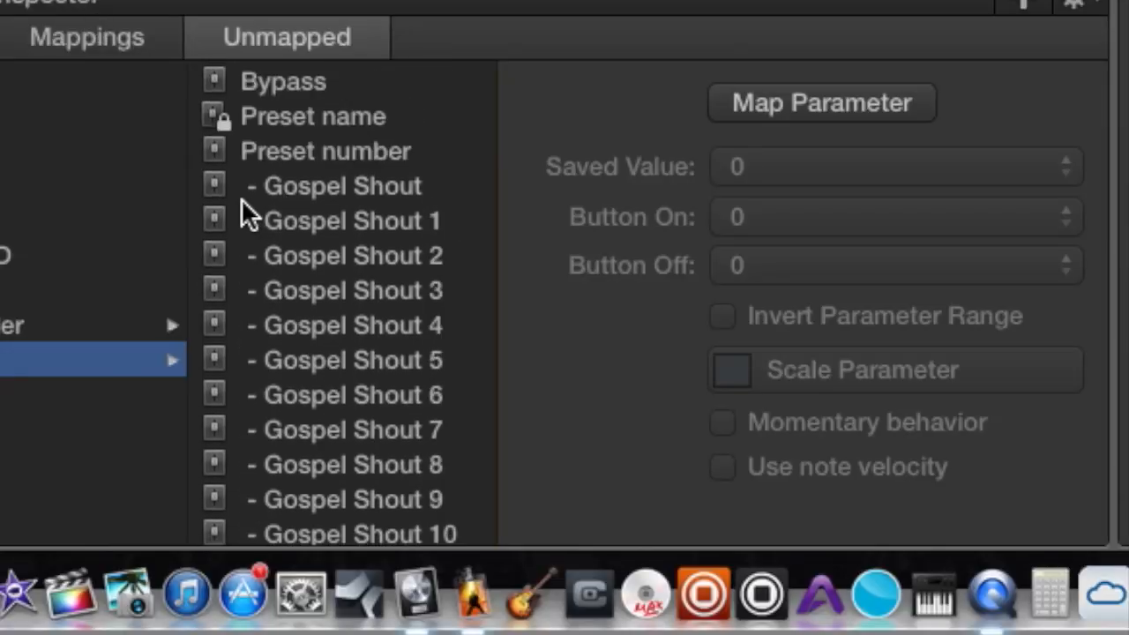
click(382, 193)
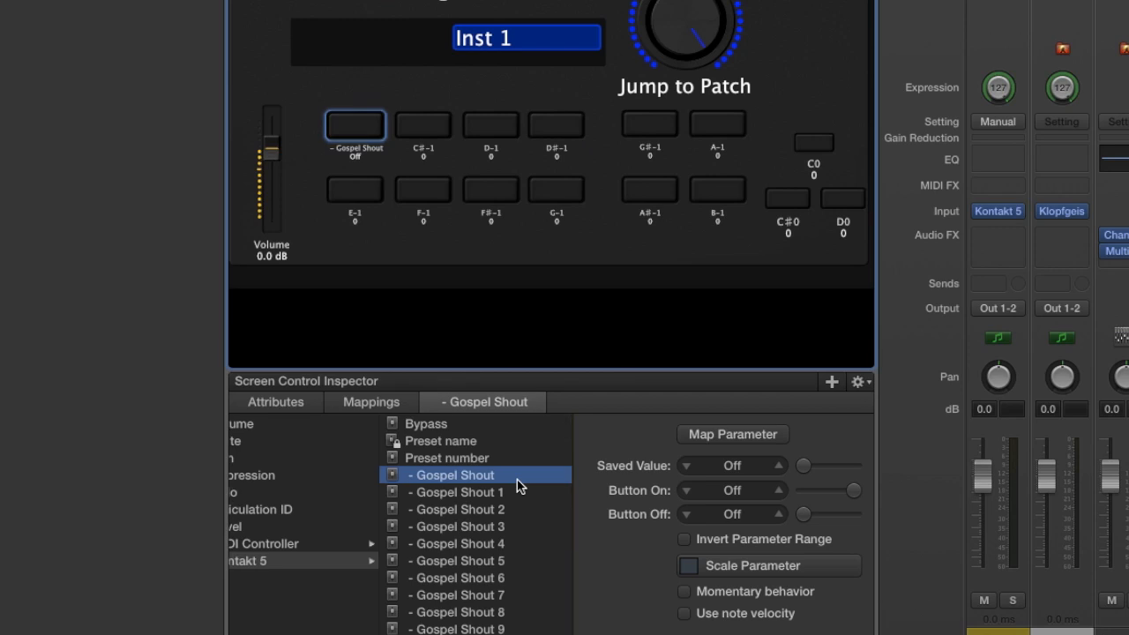
- Map the C♯-1 button to Kontakt 5's Gospel Shout 1 parameter on Inst 1
click(425, 139)
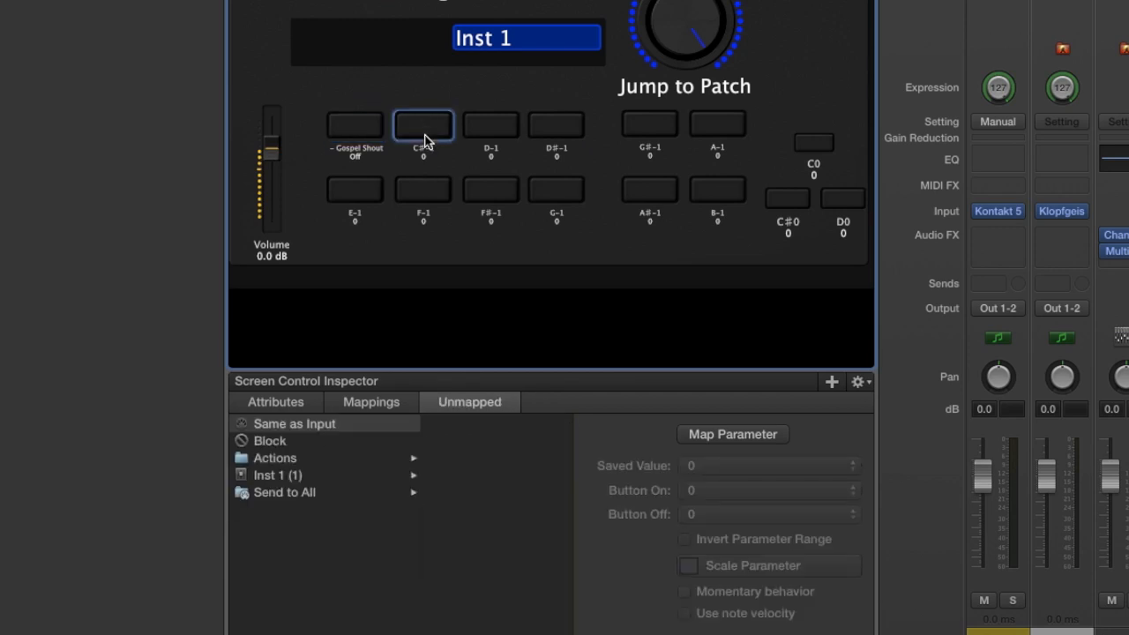
click(339, 477)
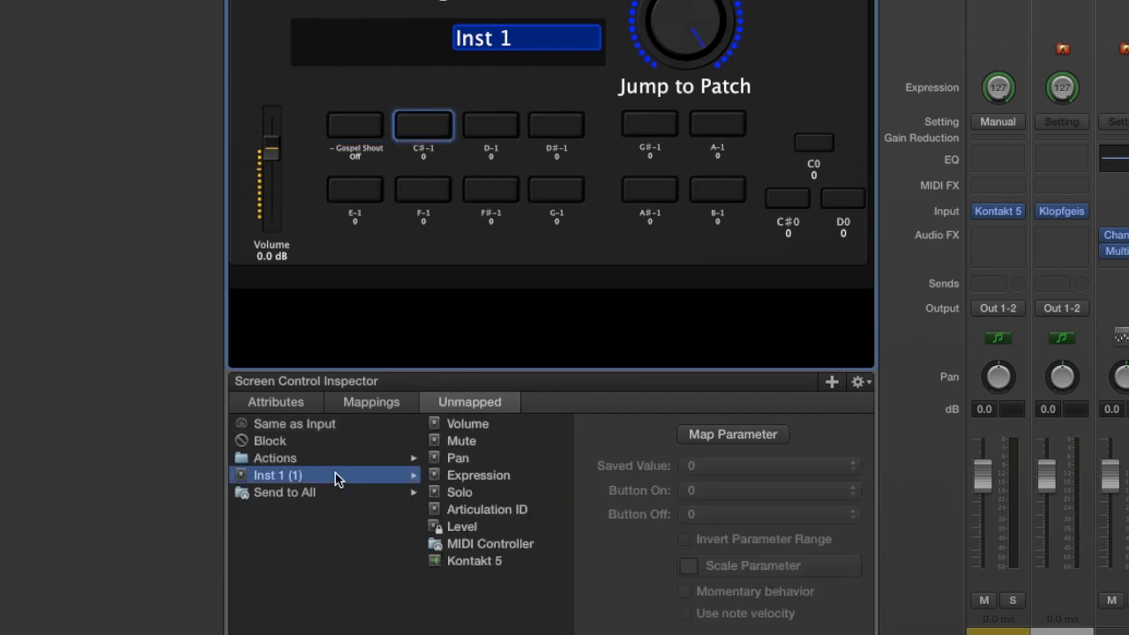
click(490, 561)
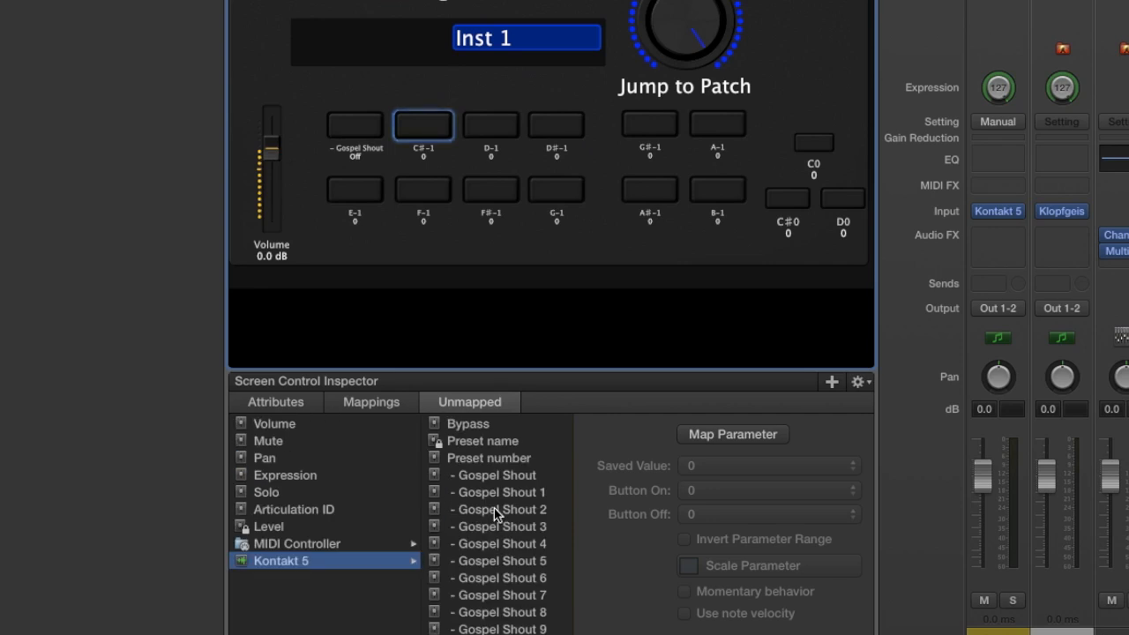
click(499, 494)
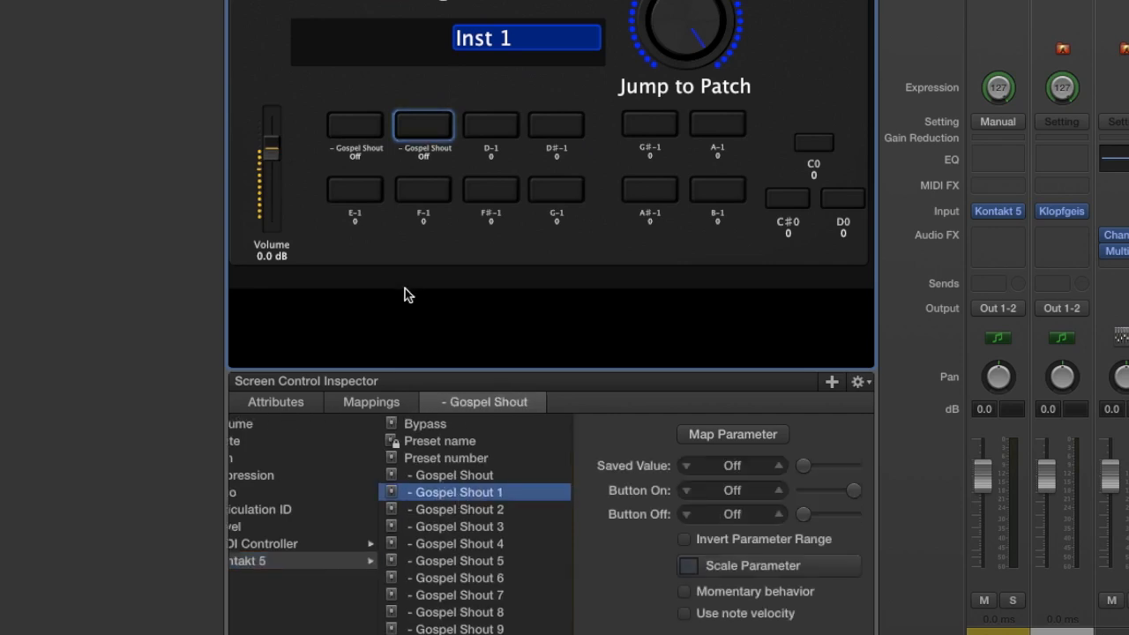
- Map the D-1 button to Kontakt 5's Gospel Shout 3 parameter on Inst 1
click(492, 132)
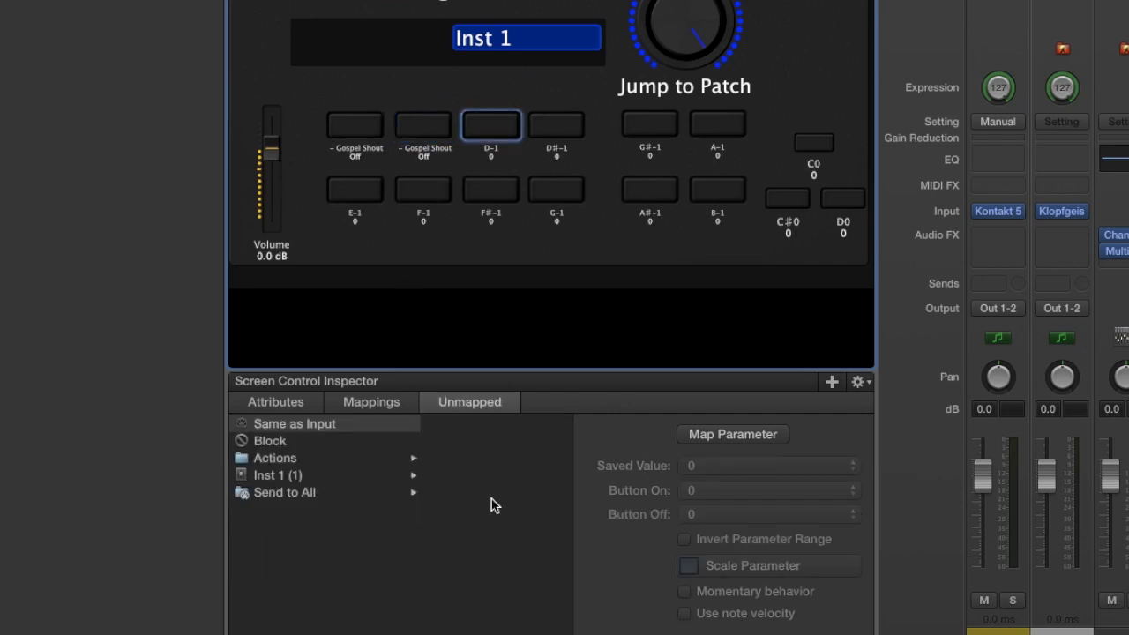
click(359, 479)
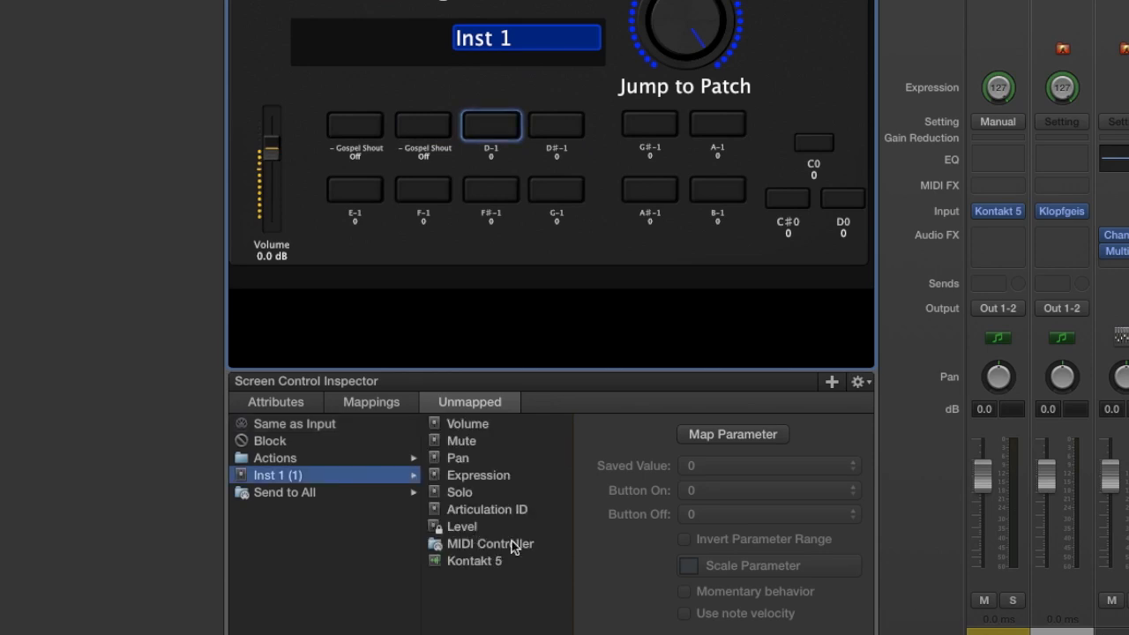
click(503, 565)
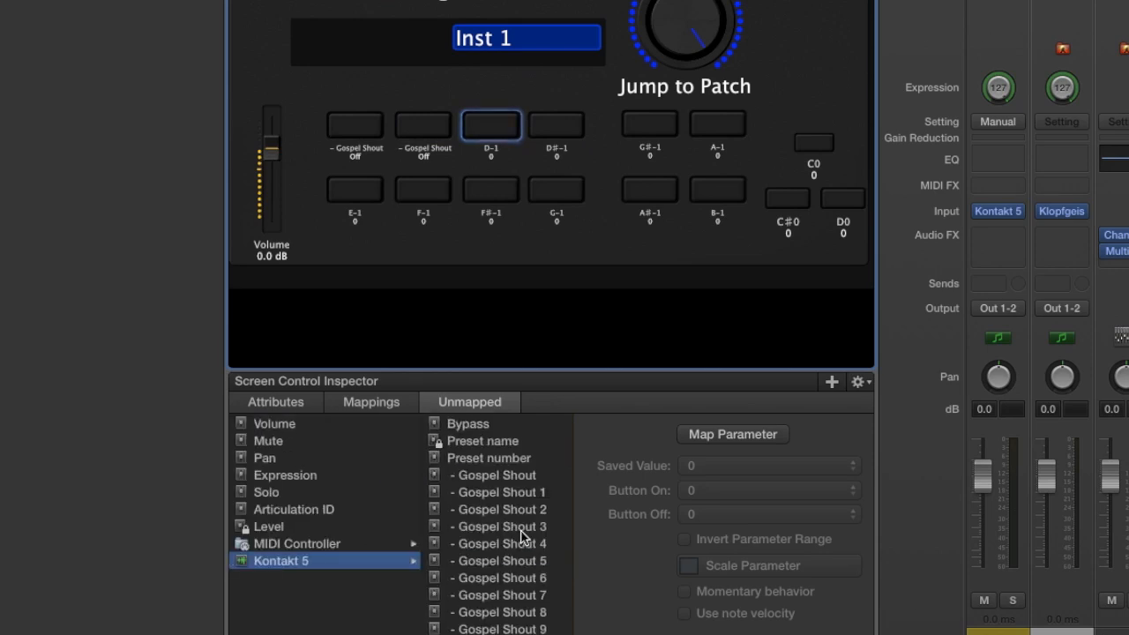
click(523, 528)
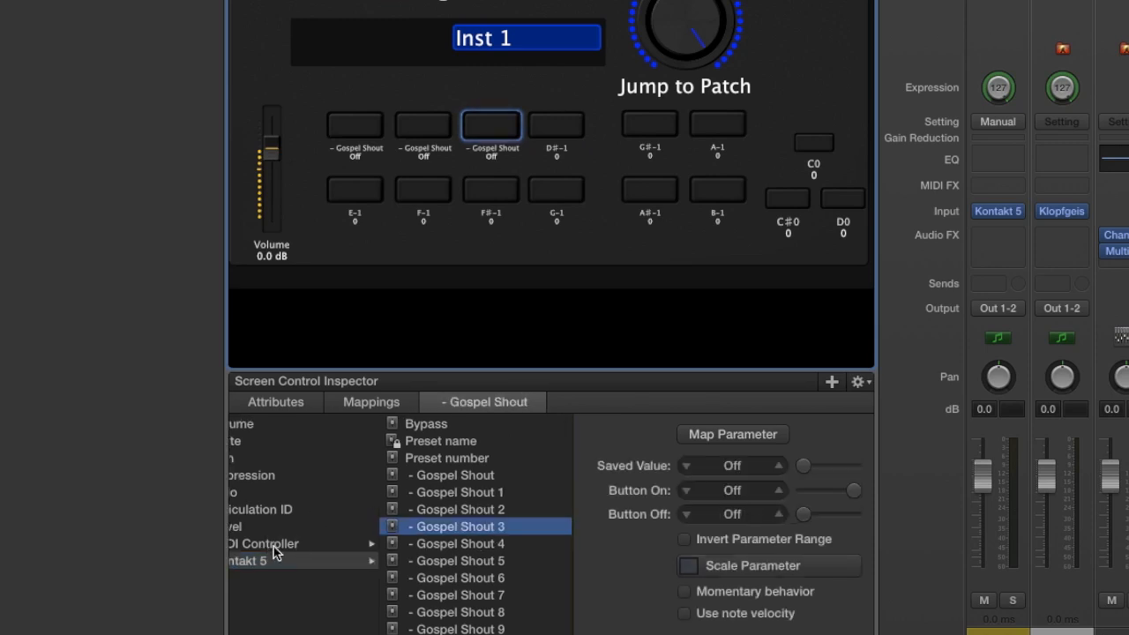
scroll(275, 552, left, 3)
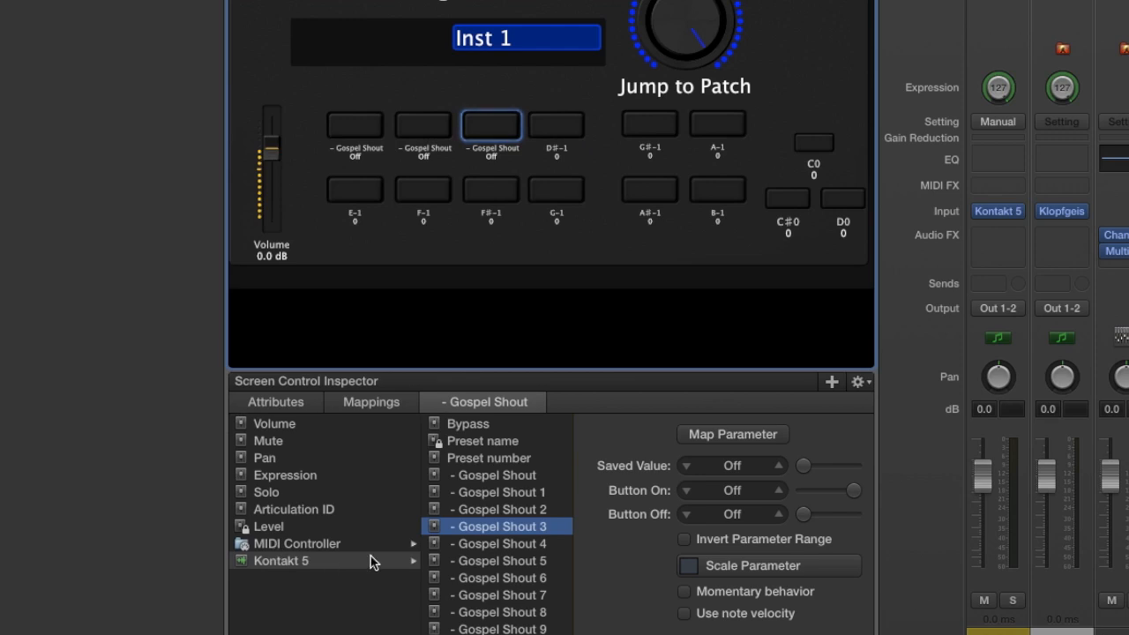
- Map the D♯-1 button and the remaining unmapped buttons to Kontakt 5's Gospel Shout parameters
click(559, 133)
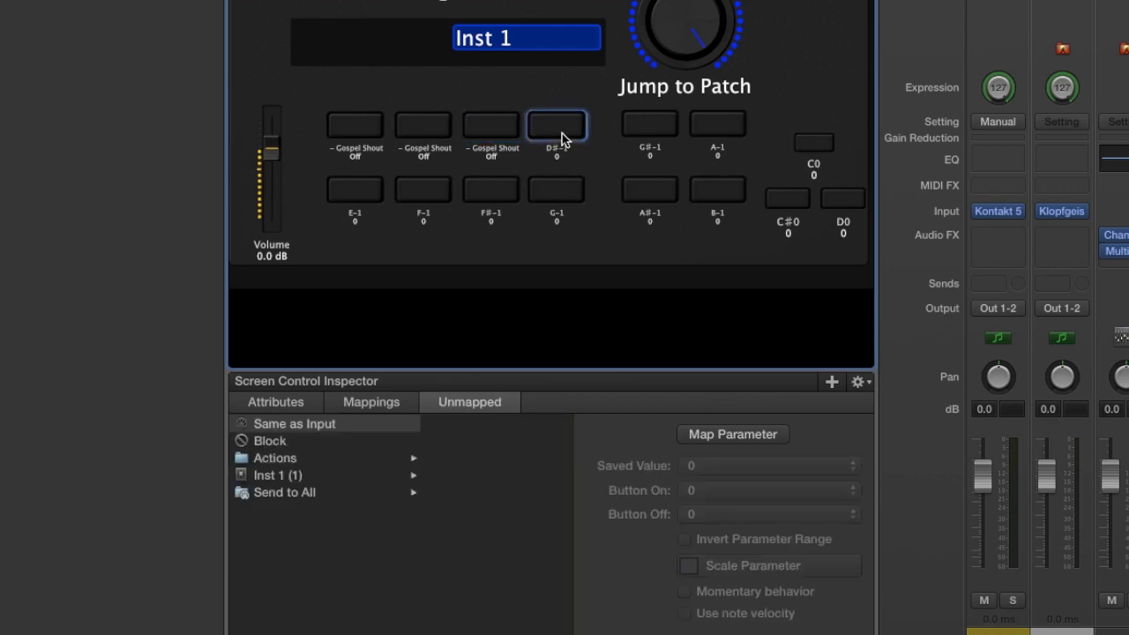
click(329, 479)
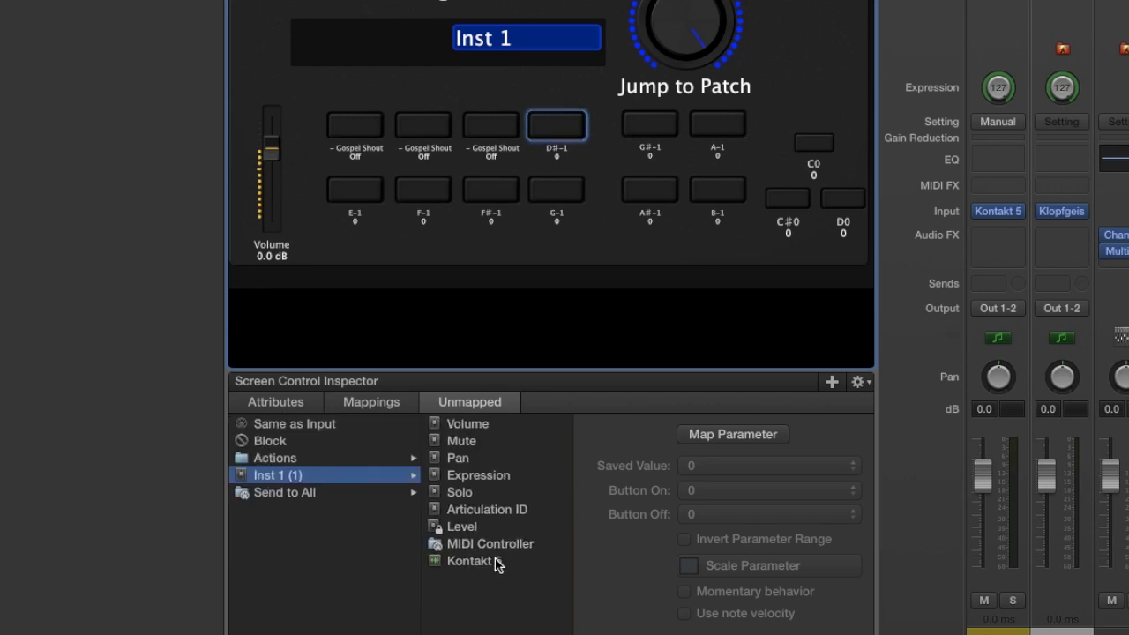
click(504, 559)
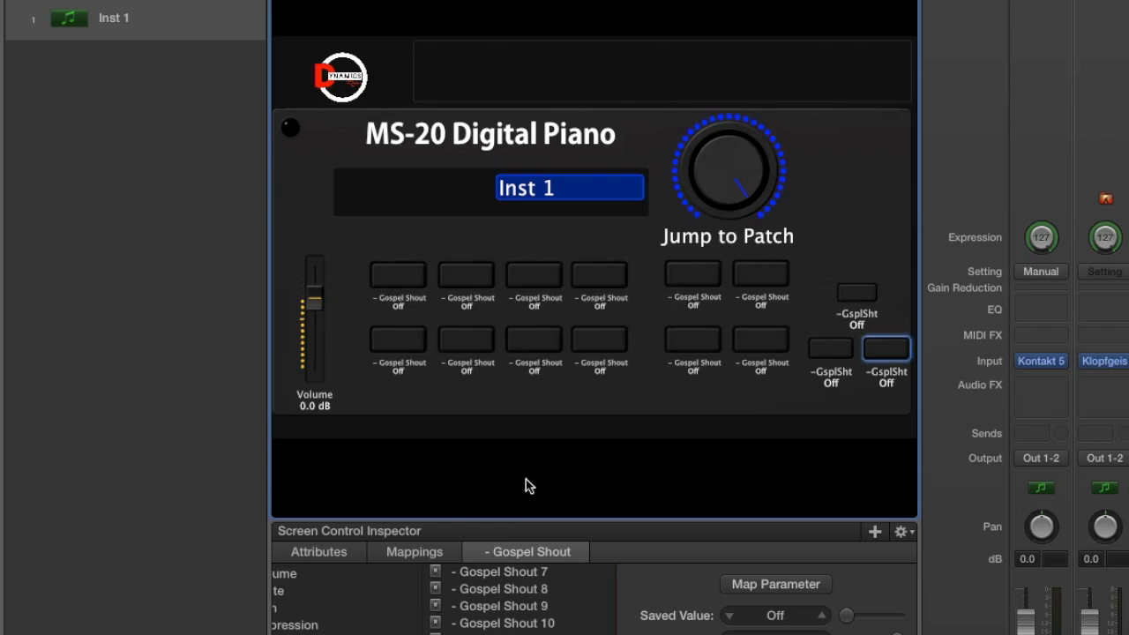
- Open the Kontakt 5 instrument window, collapse its plug-in header and place it clear of the voice buttons in the workspace
scroll(492, 614, up, 10)
scroll(492, 613, down, 1)
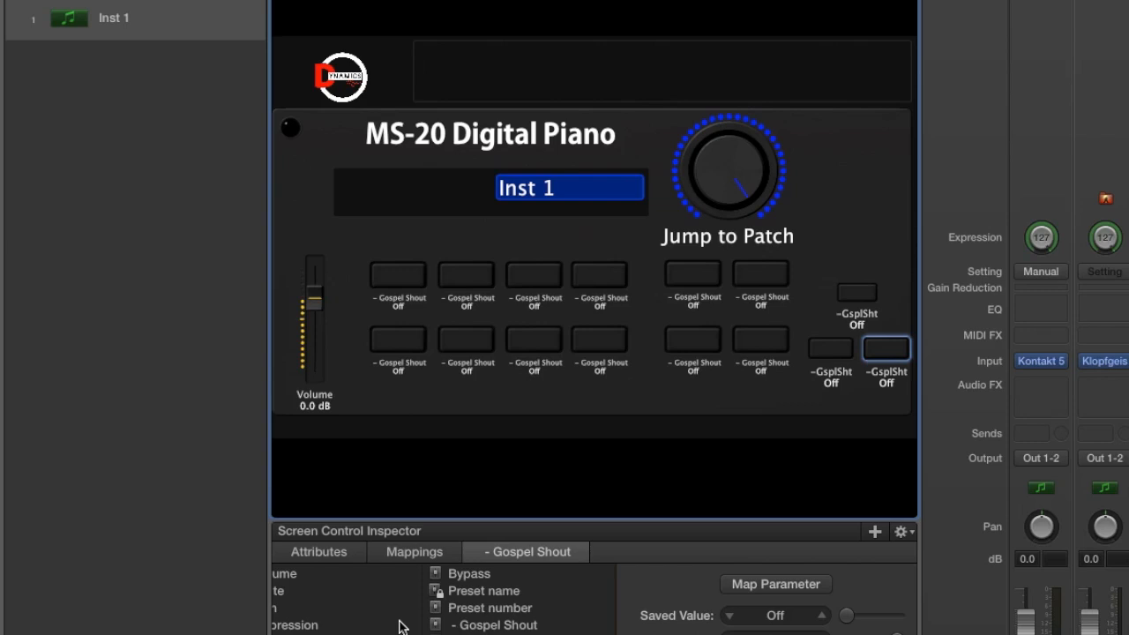
scroll(398, 626, left, 3)
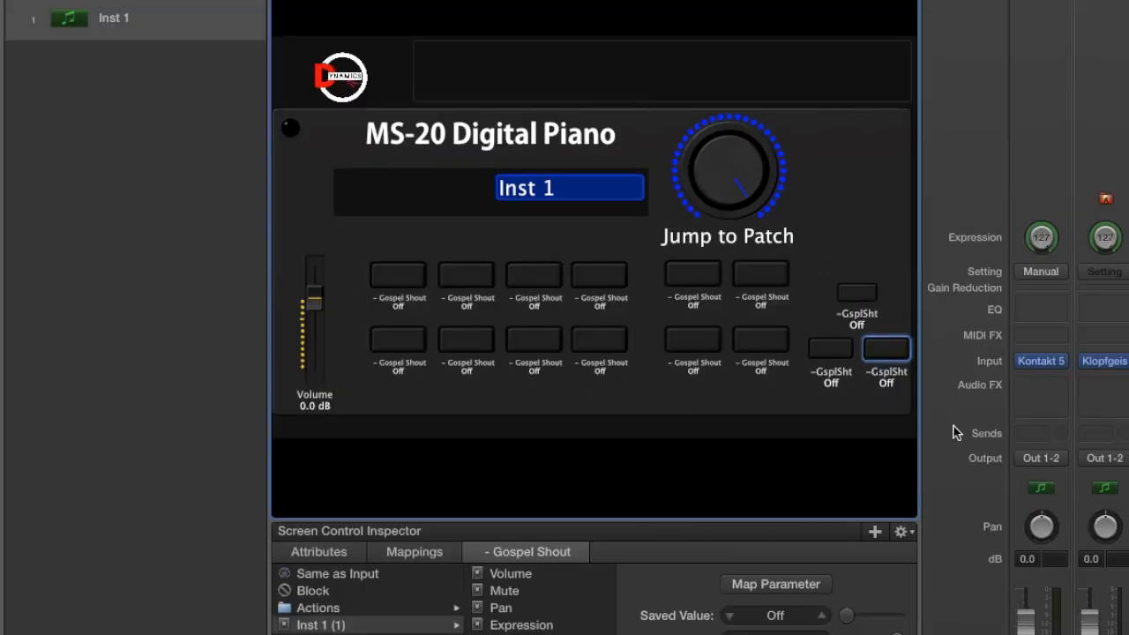
mouse_move(1046, 366)
click(1044, 362)
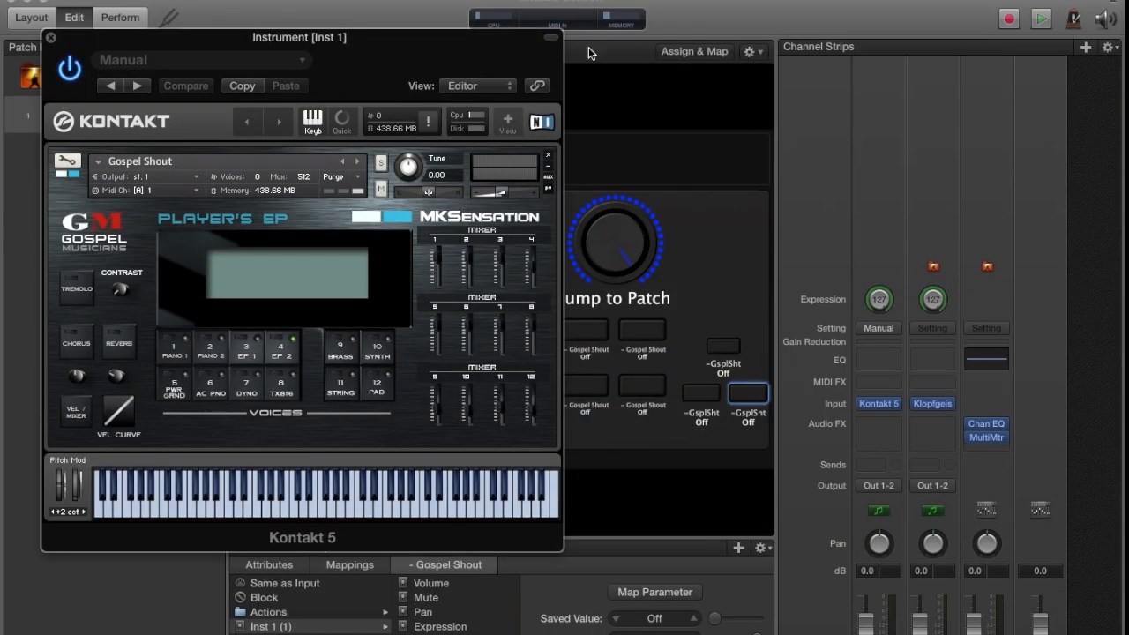
click(551, 39)
drag(461, 35, 1112, 32)
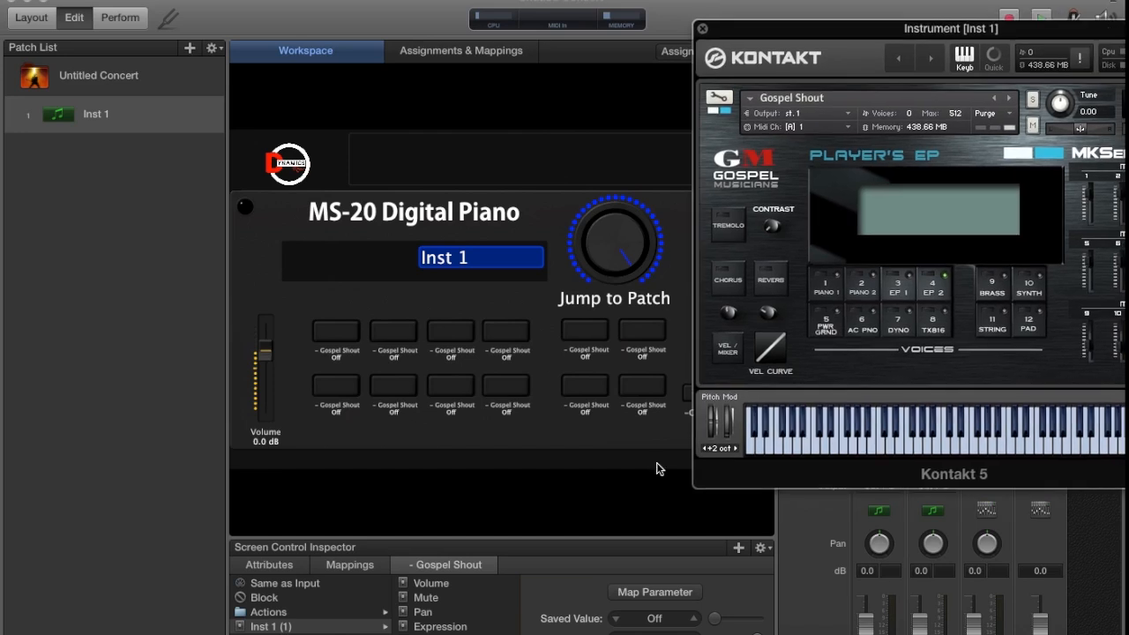
- Replace the parameter label of the first button in the upper row with "Piano 1"
click(331, 340)
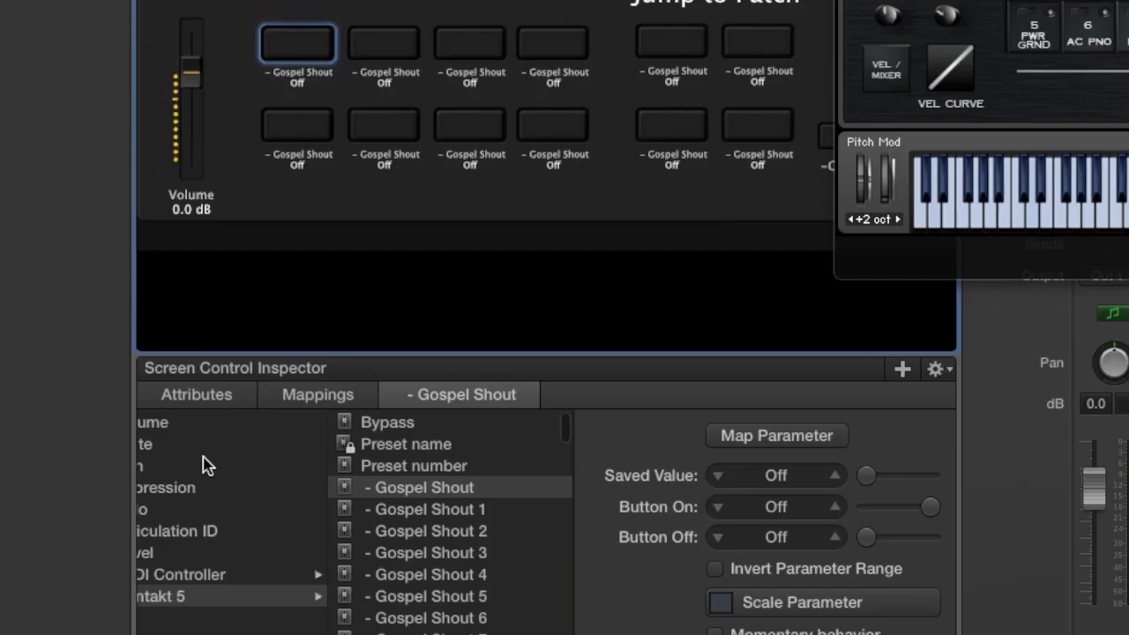
click(263, 567)
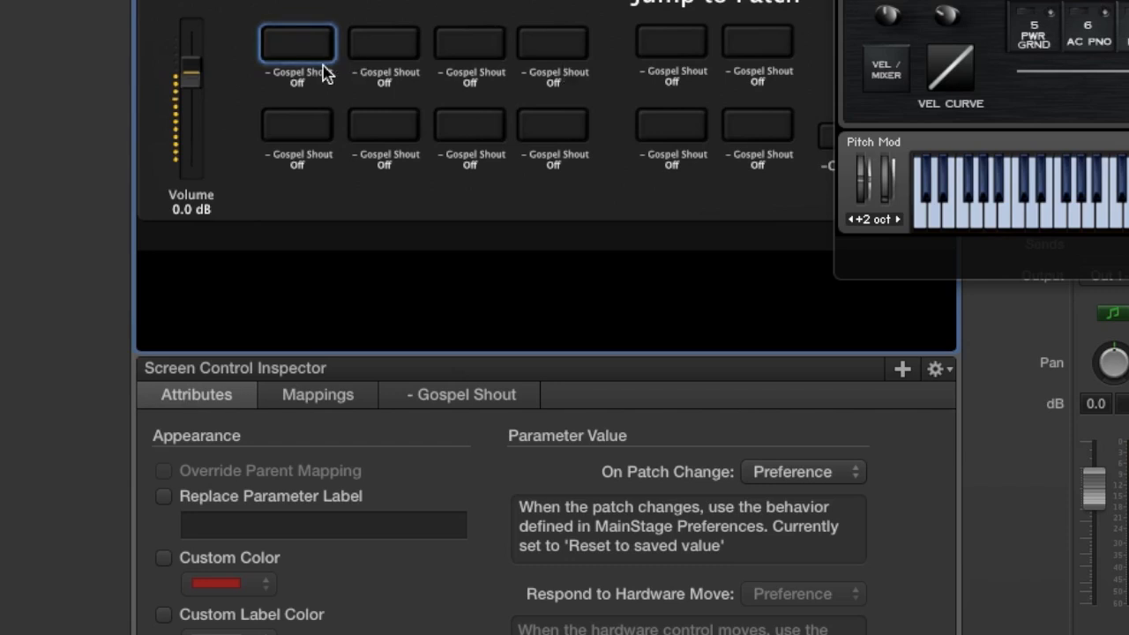
click(186, 497)
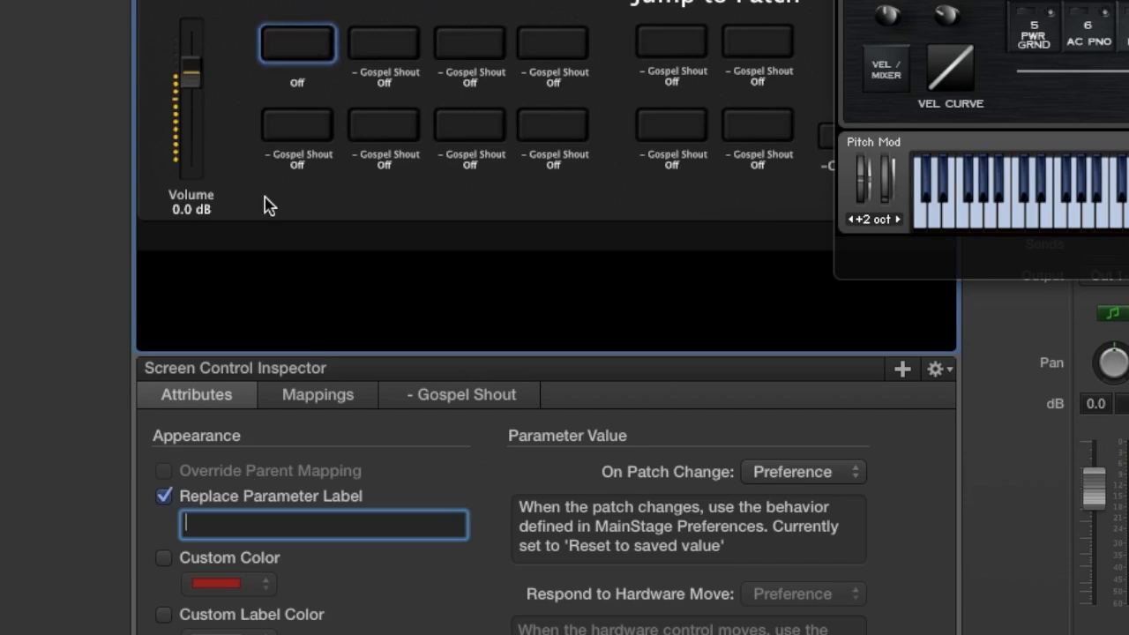
text(Piano1)
key(BackSpace)
text(1)
key(Return)
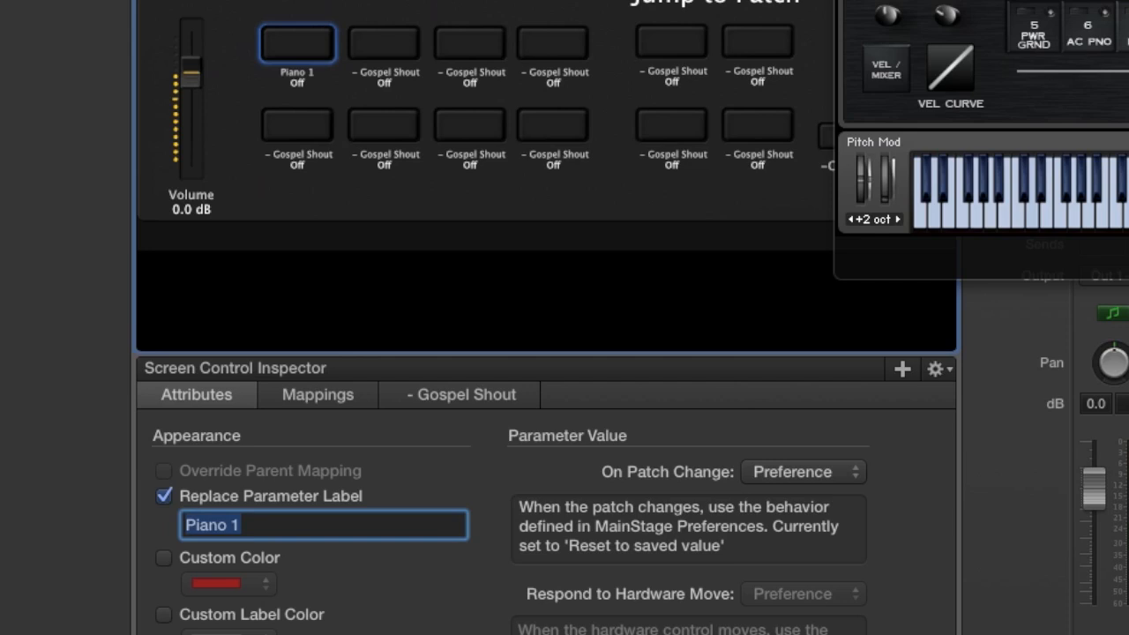
- Replace the parameter label of the second upper-row button with "Piano 2"
click(387, 43)
click(166, 495)
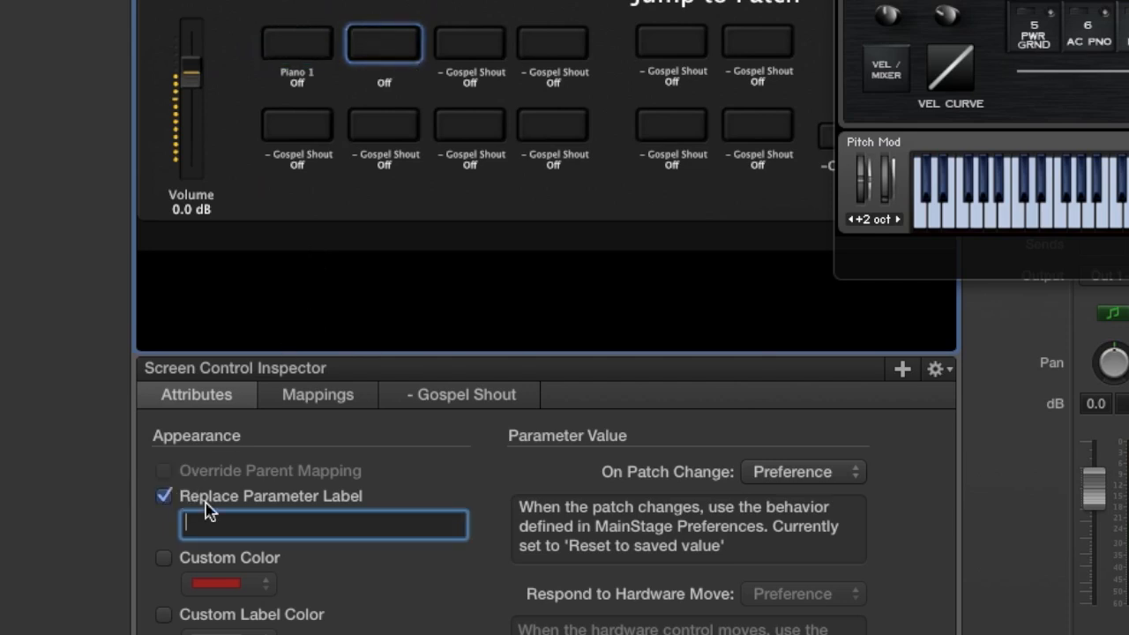
text(Piano 2)
key(Return)
- Replace the parameter label of the third upper-row button with "EP 1"
click(472, 54)
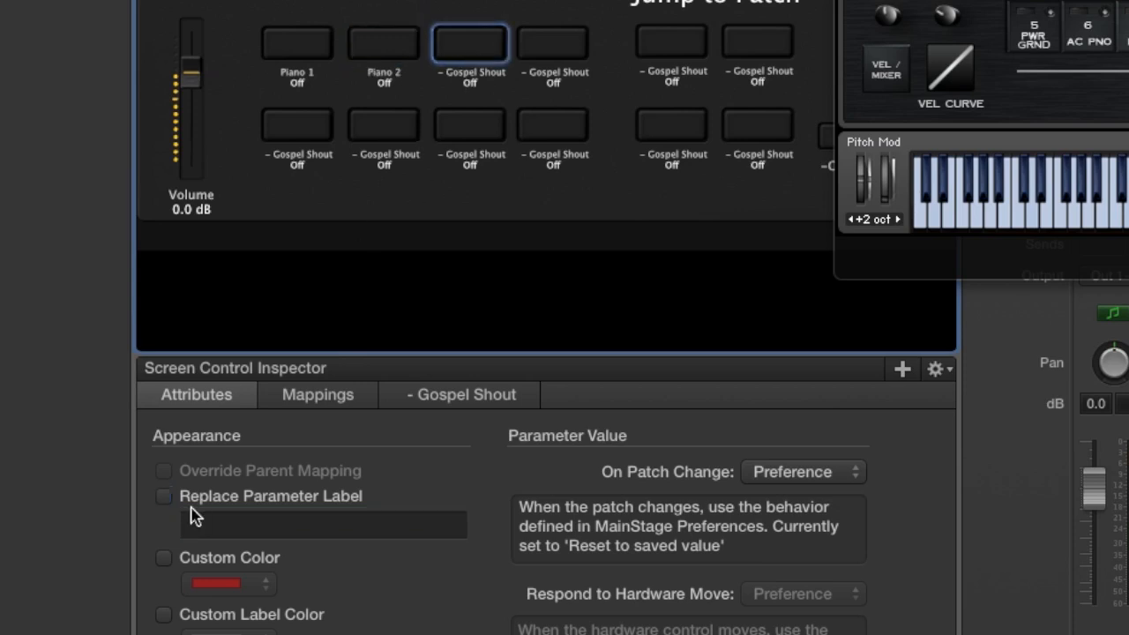
click(166, 496)
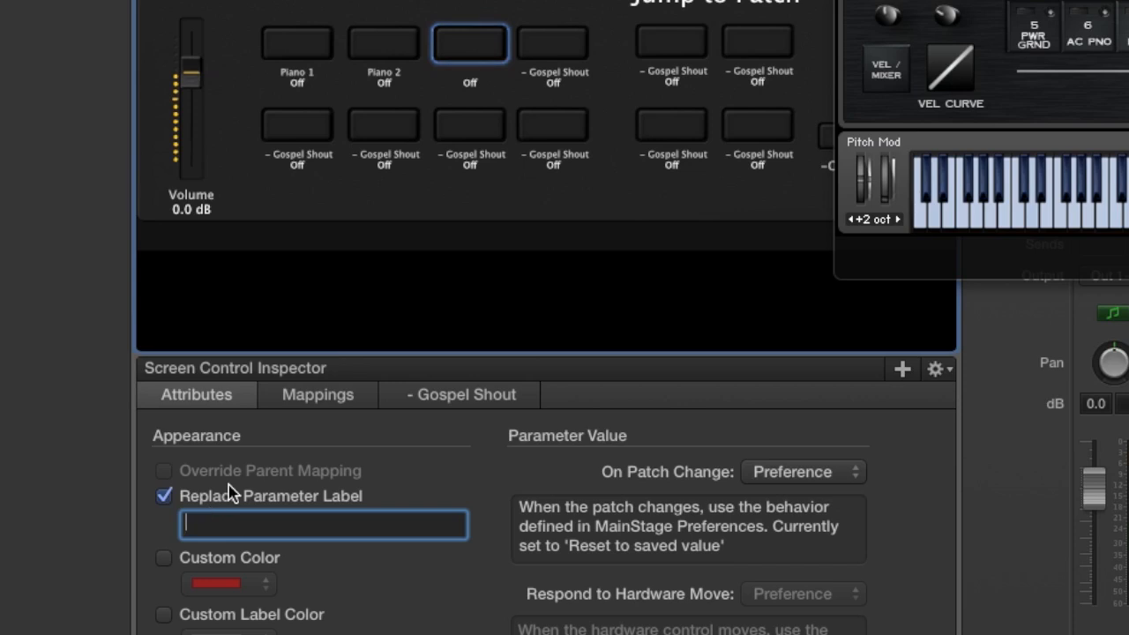
text(Pia)
key(BackSpace)
text(EP 1)
key(Return)
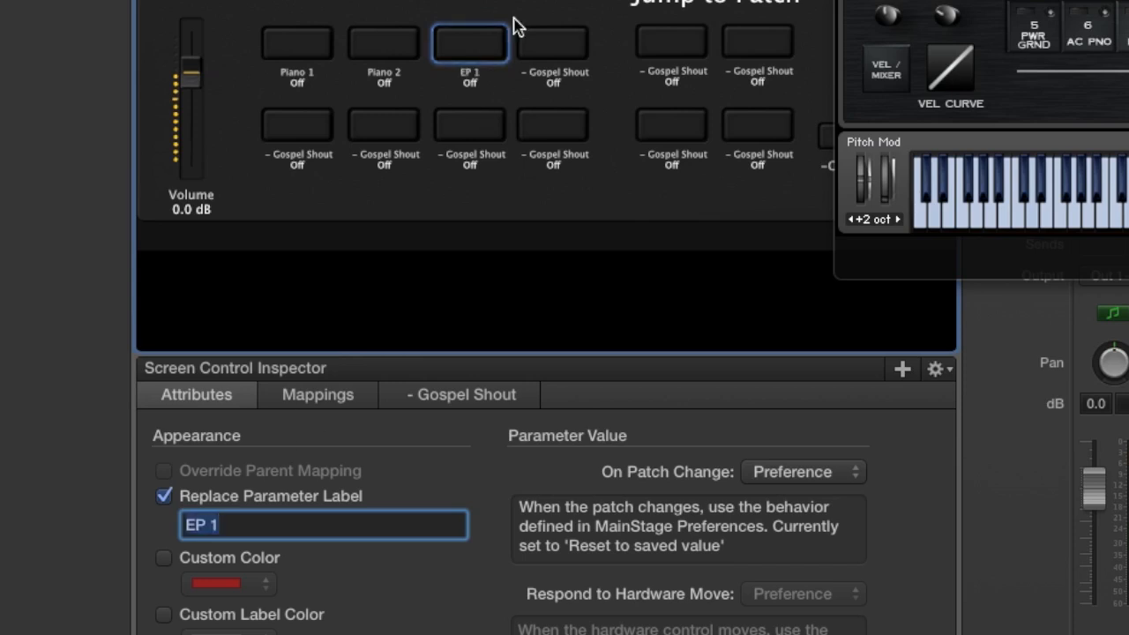
- Replace the parameter label of the fourth upper-row button with "EP 2"
click(550, 44)
click(164, 497)
text(EP)
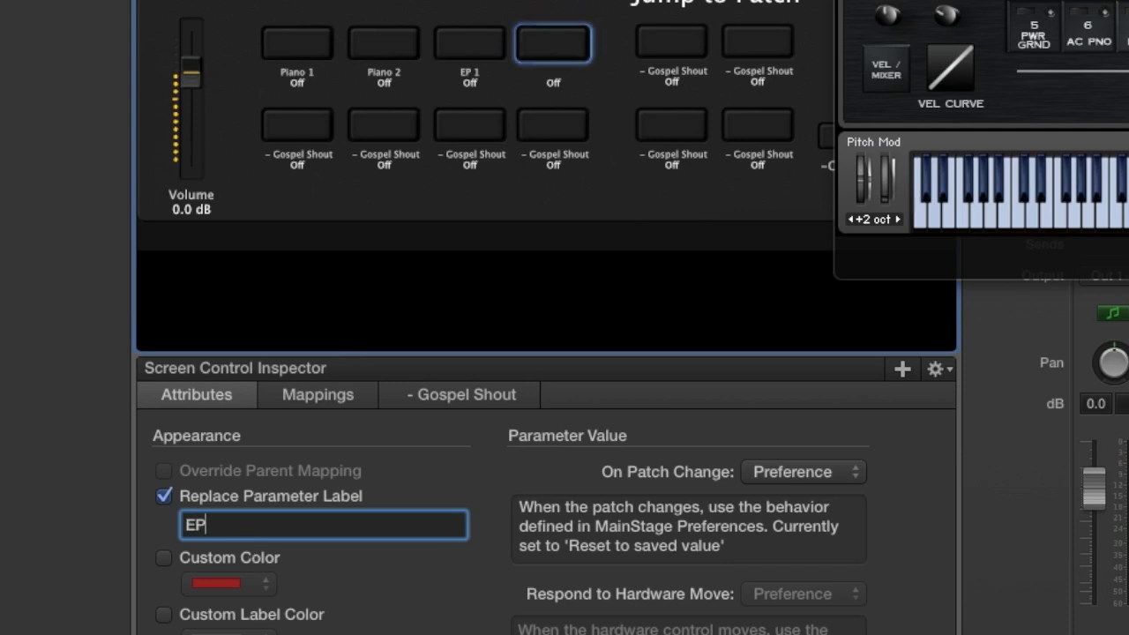
text( 2)
- Replace the parameter label of the first button in the lower row with "PWR Grand"
click(299, 133)
click(164, 497)
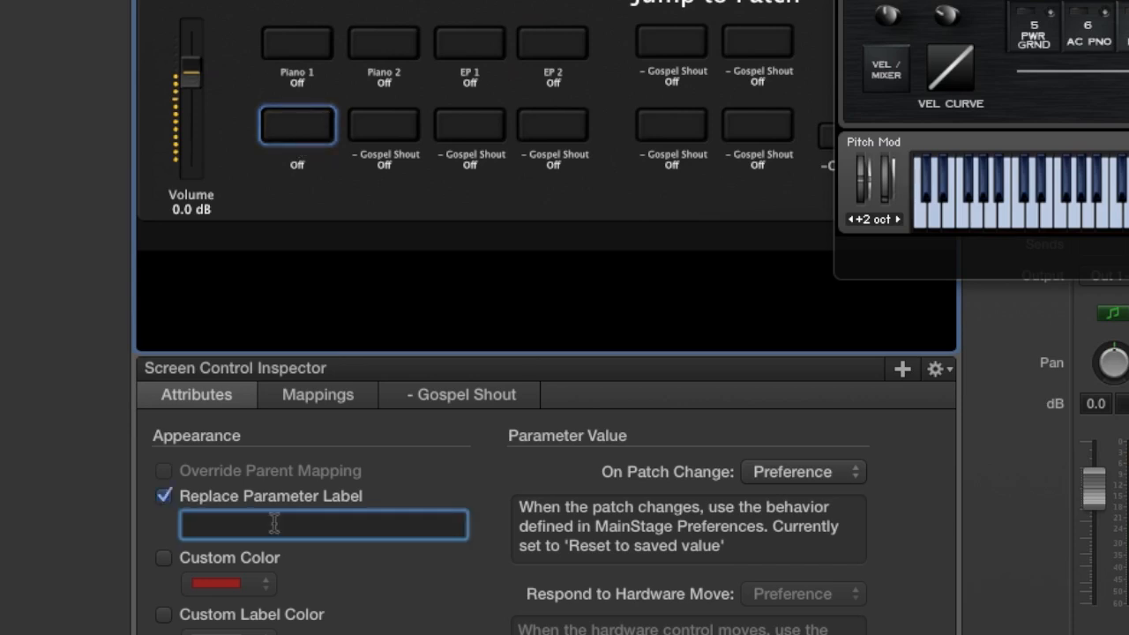
text(PWR Grand)
key(Return)
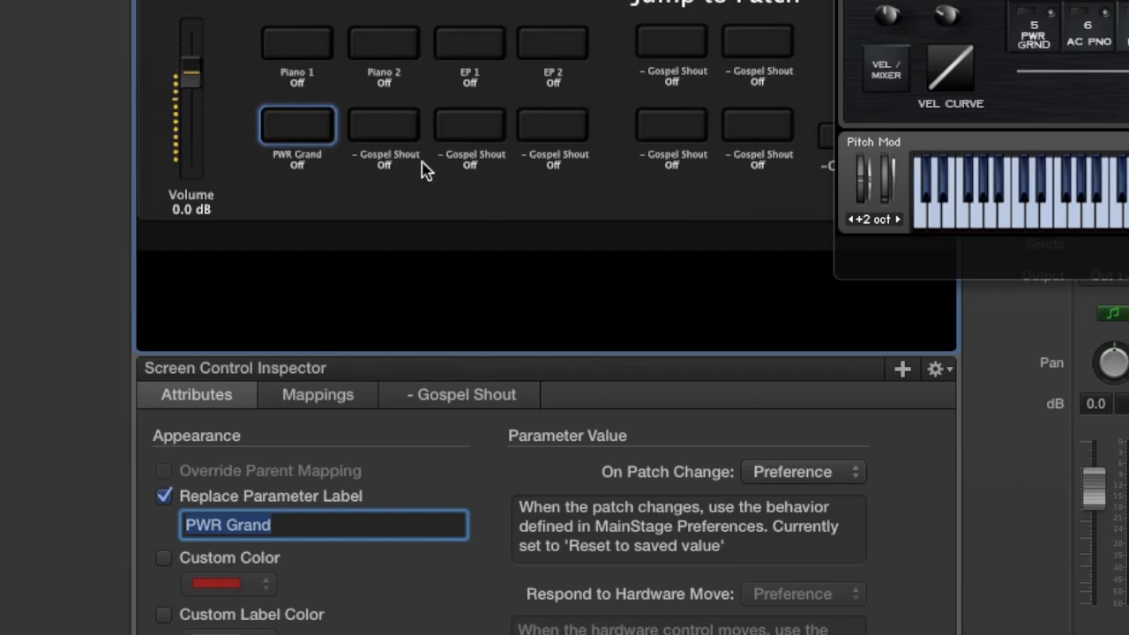
- Replace the parameter label of the second button in the lower row with "AC PNO"
click(385, 126)
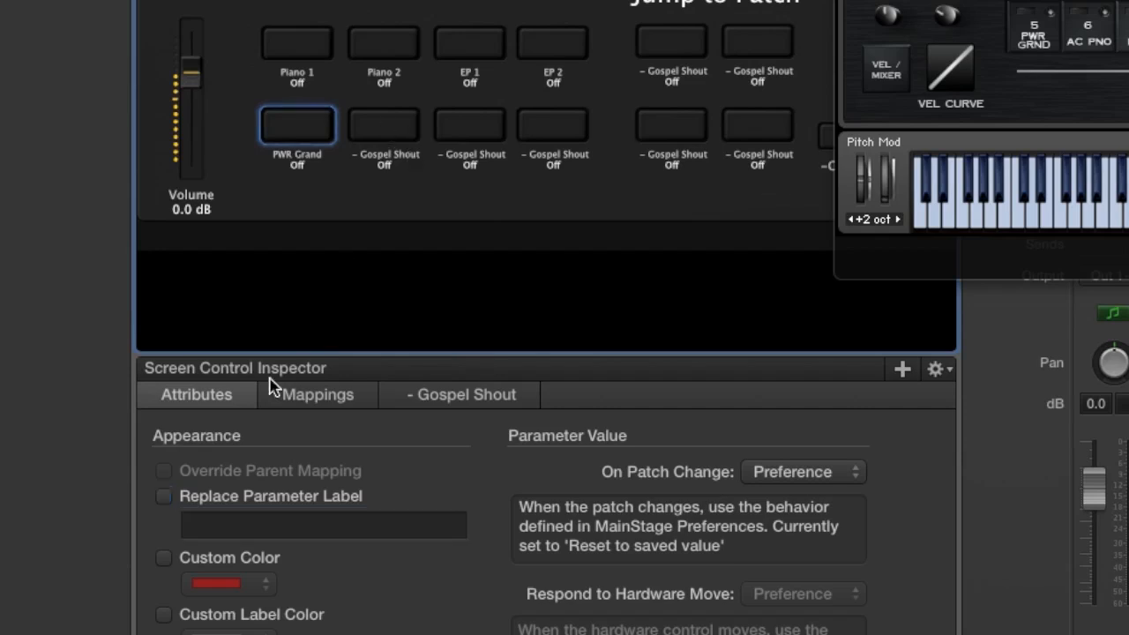
click(171, 508)
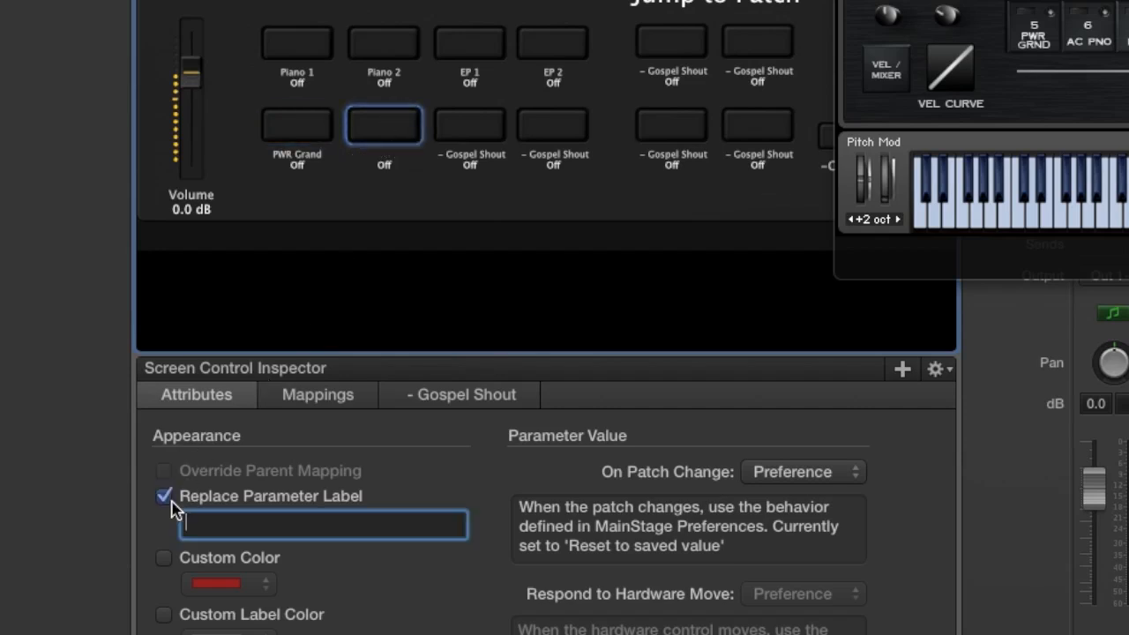
text(AC PNO)
key(Return)
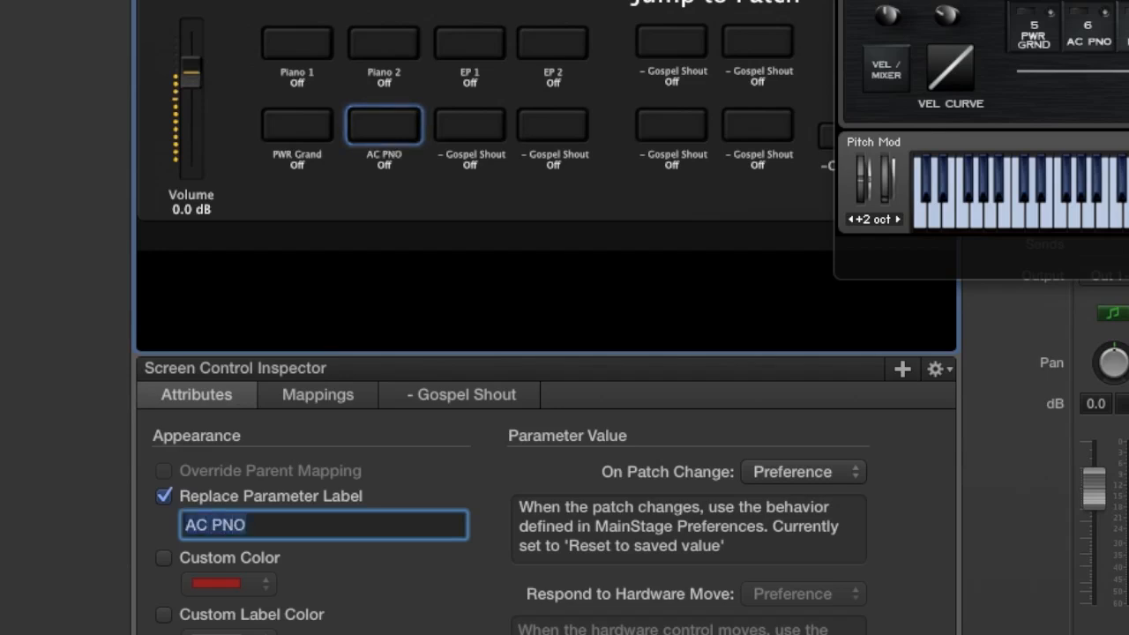
- Replace the parameter label of the third button in the lower row with "DYNO"
click(485, 121)
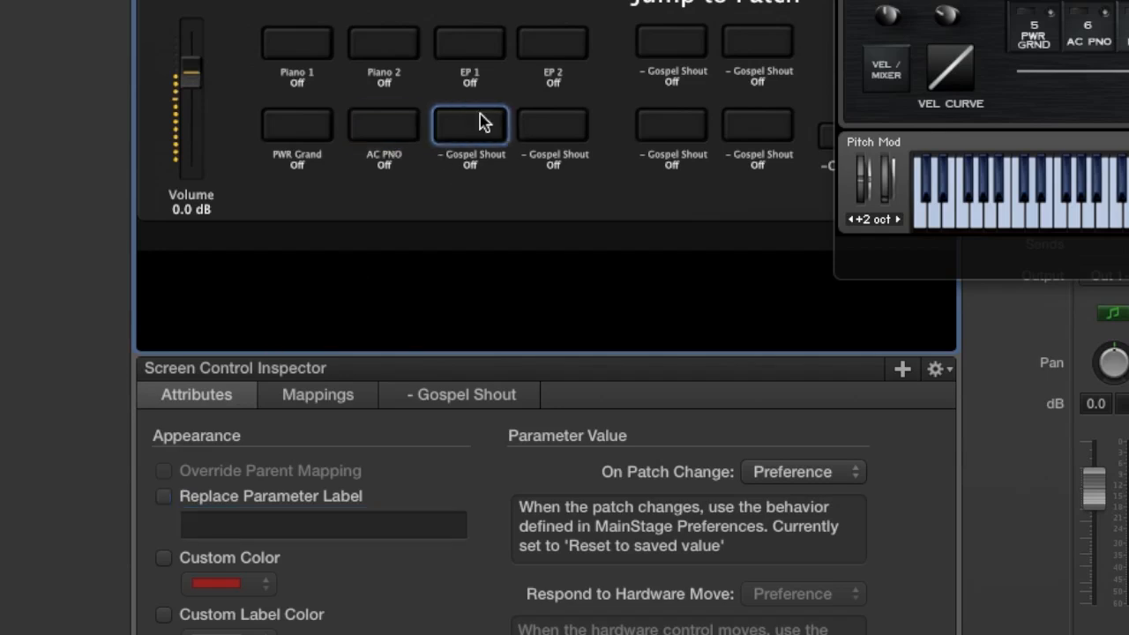
click(165, 496)
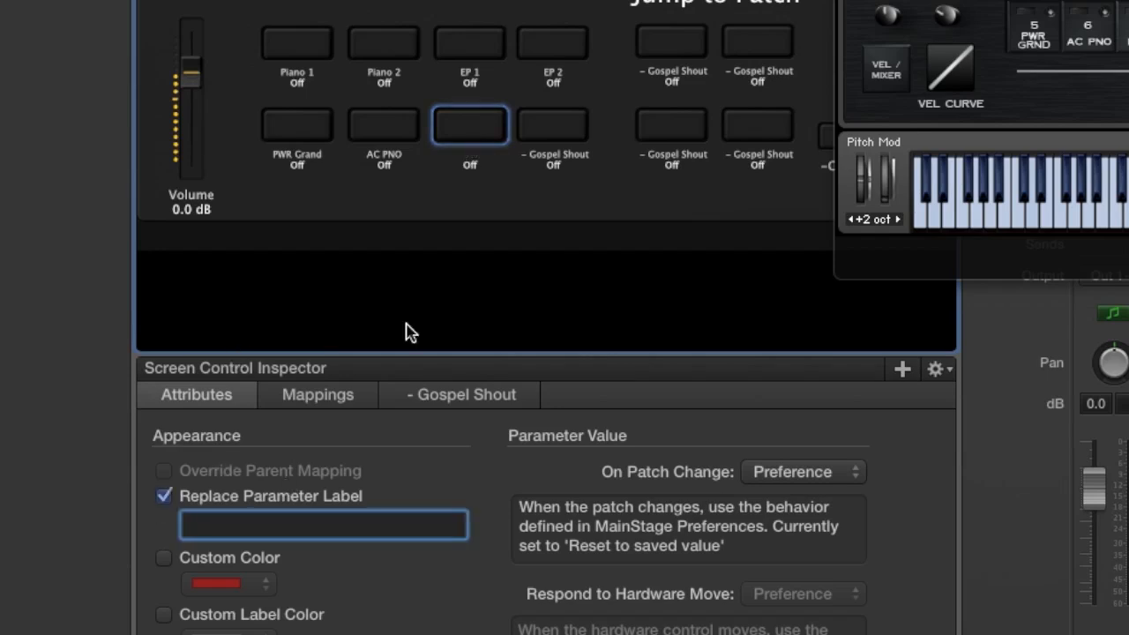
text(DYNO)
key(Return)
- Replace the parameter label of the fourth button in the lower row with "TX618"
click(550, 117)
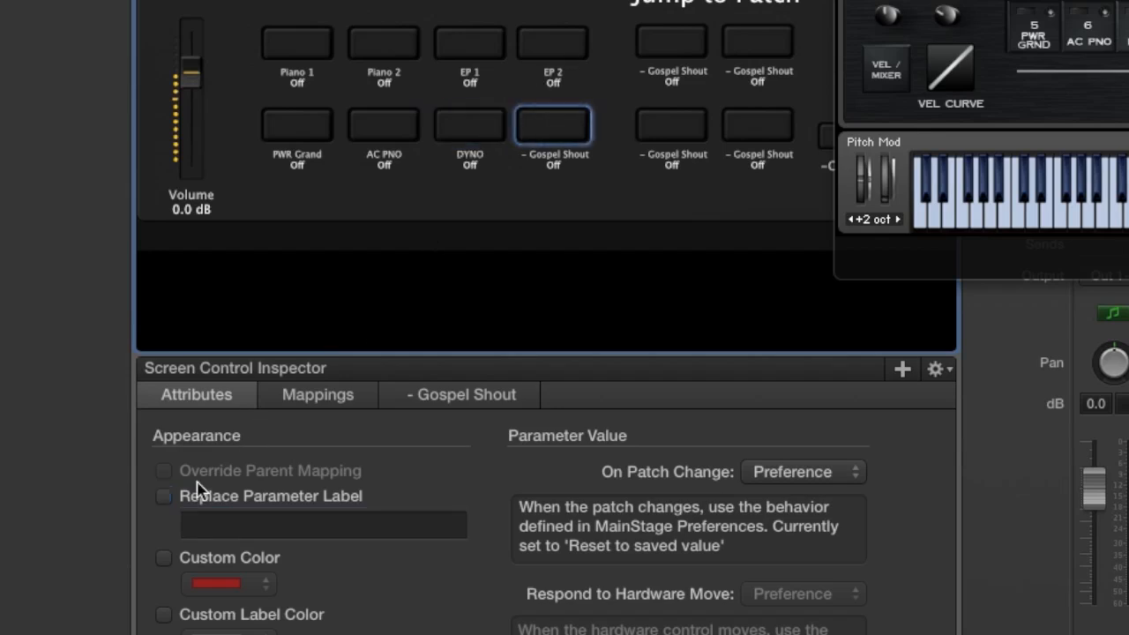
click(164, 497)
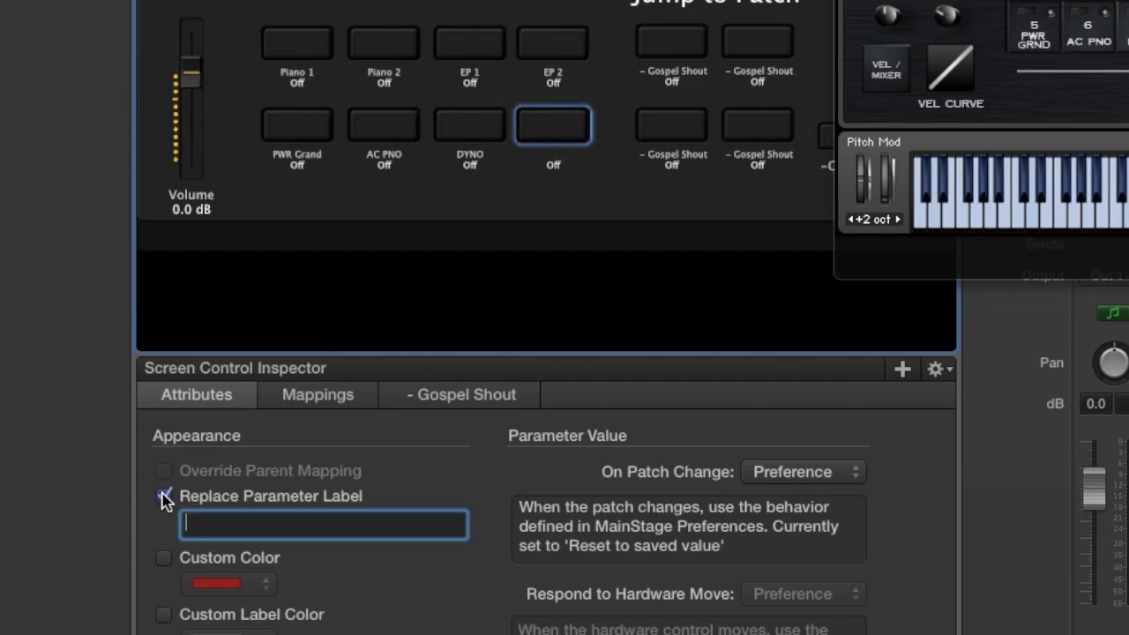
text(TX618)
key(Return)
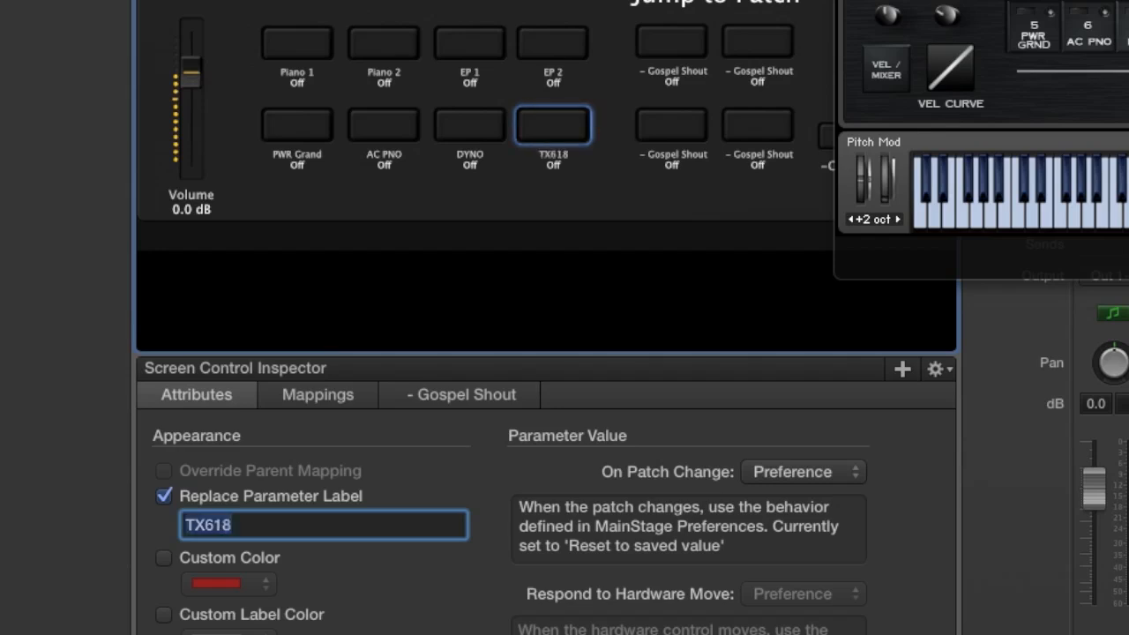
- Replace the parameter label of the fifth button in the upper row with "Brass"
click(673, 55)
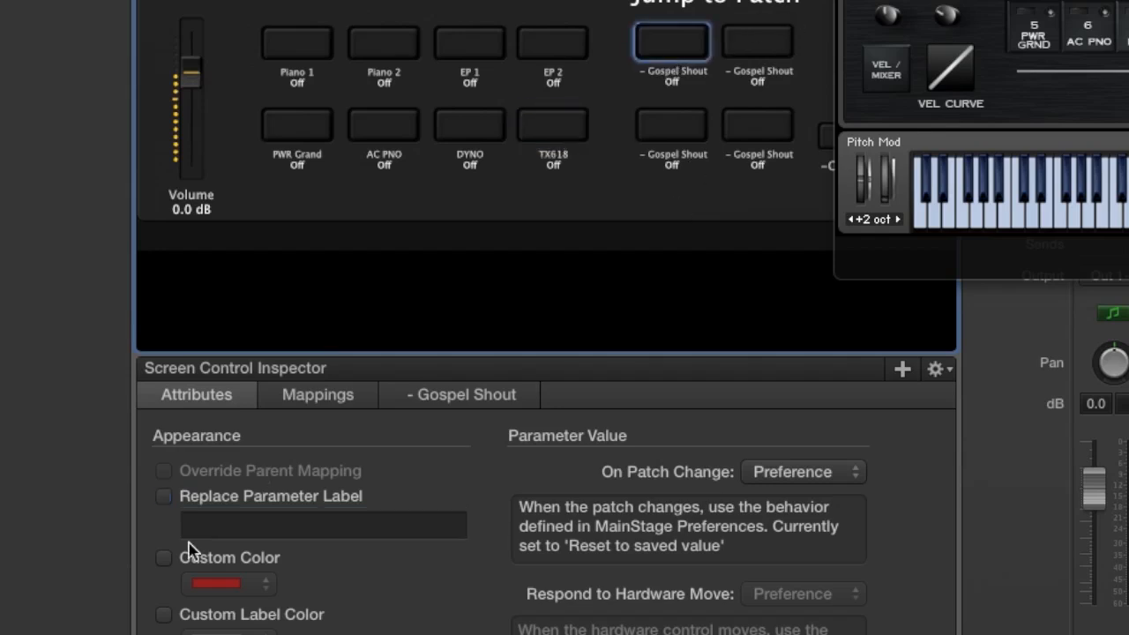
click(166, 499)
text(Brass)
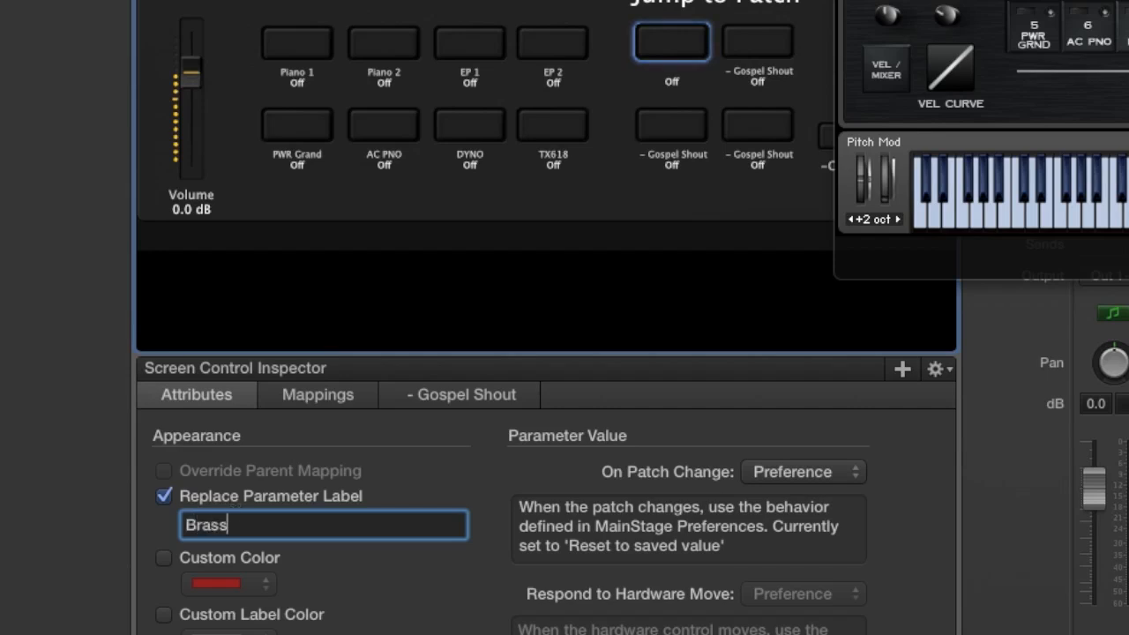
key(Return)
- Replace the parameter label of the sixth button in the upper row with "Synth"
click(759, 42)
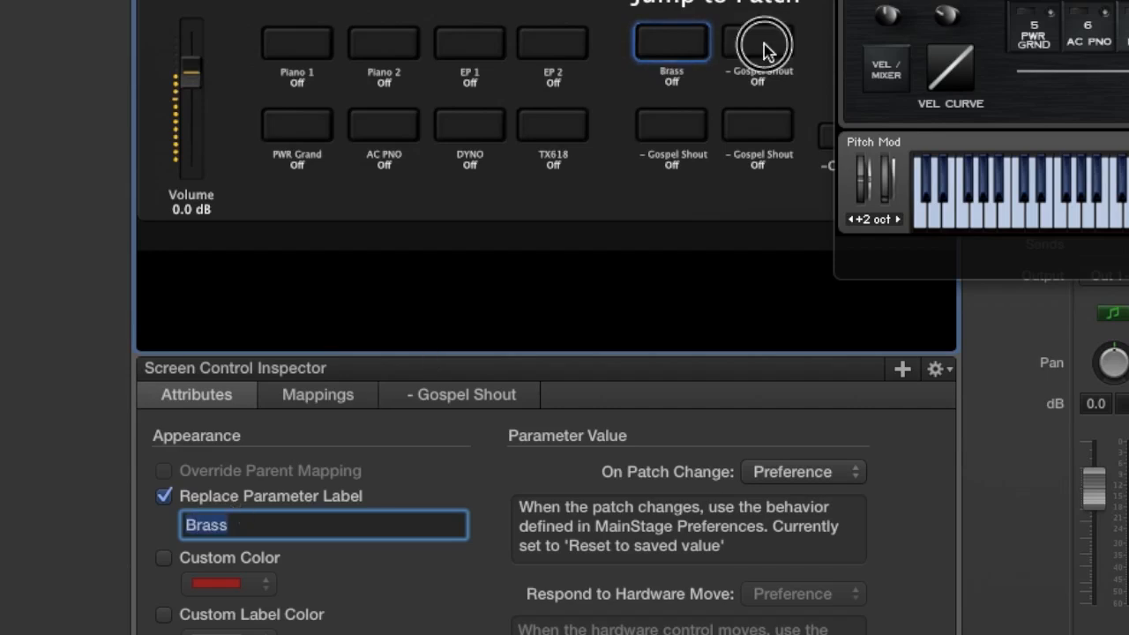
click(163, 497)
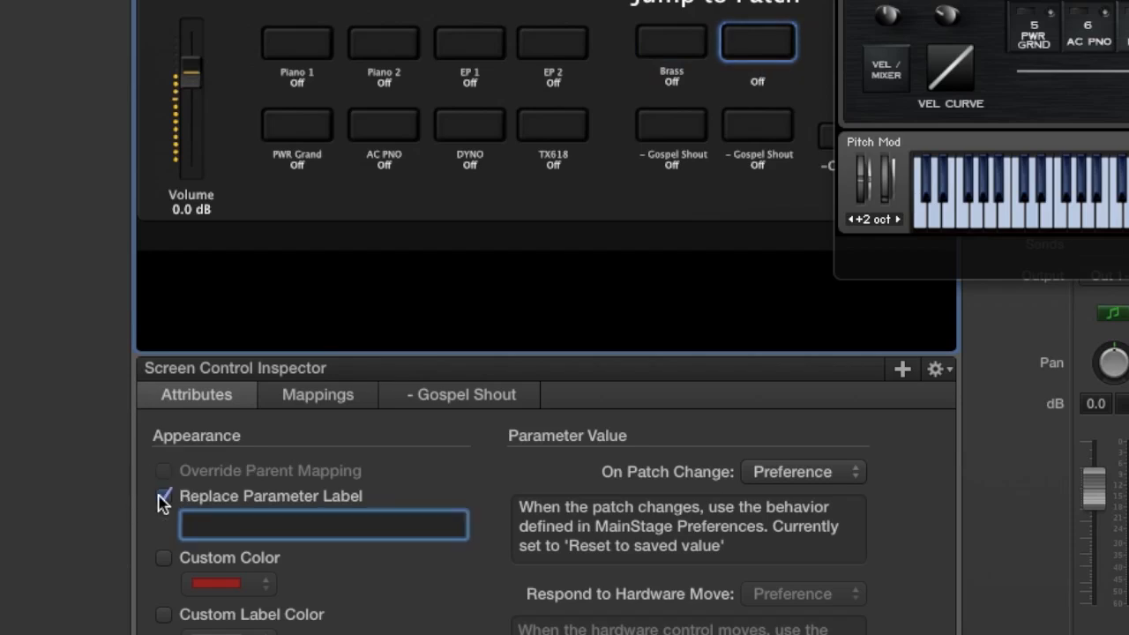
text(Synth)
key(Return)
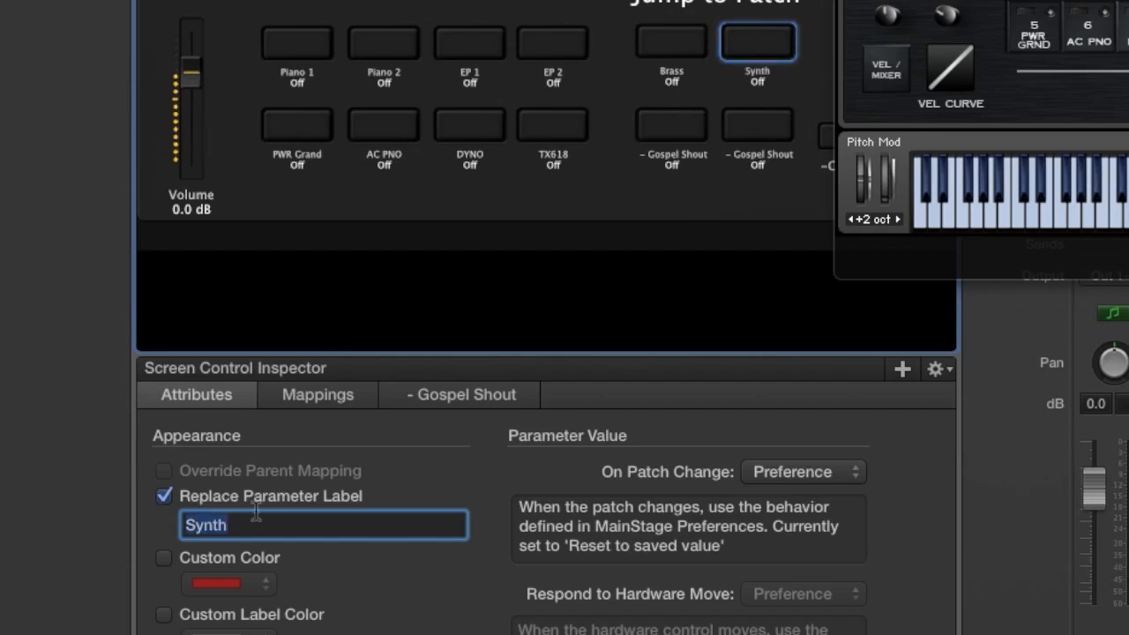
- Replace the parameter label of the fifth button in the lower row, below Brass, with "Strings"
click(697, 131)
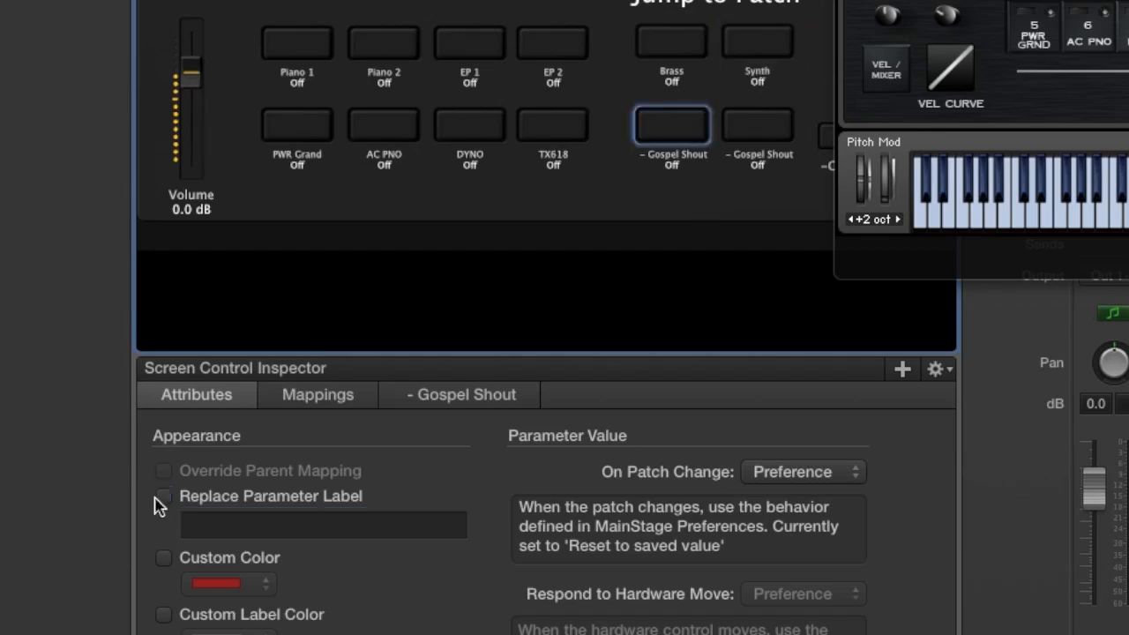
click(164, 497)
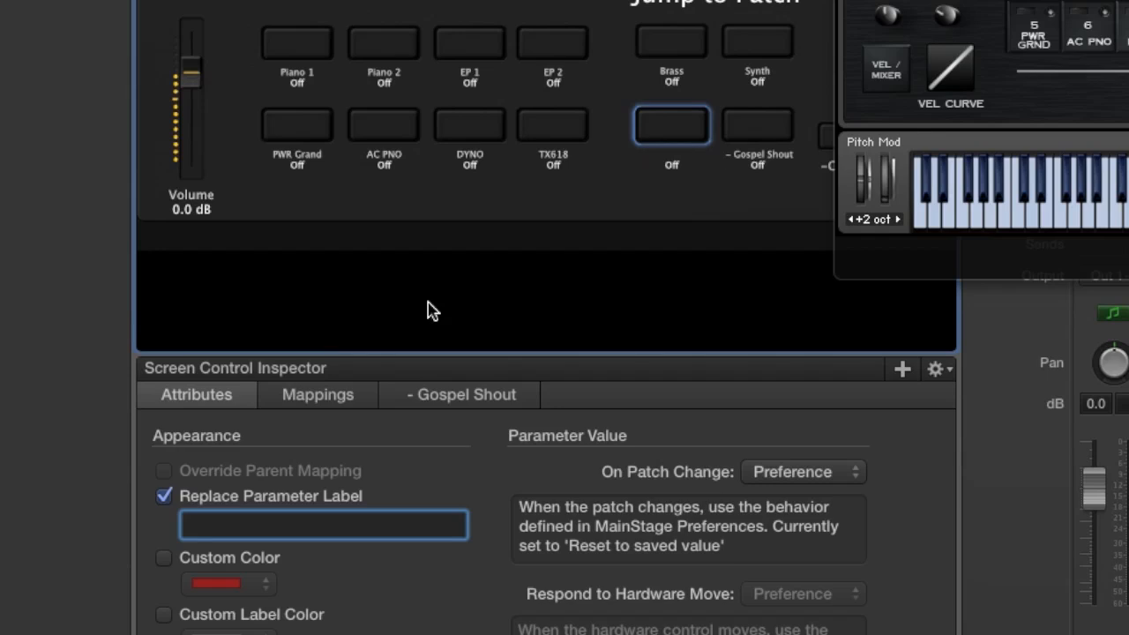
text(Strings)
key(Return)
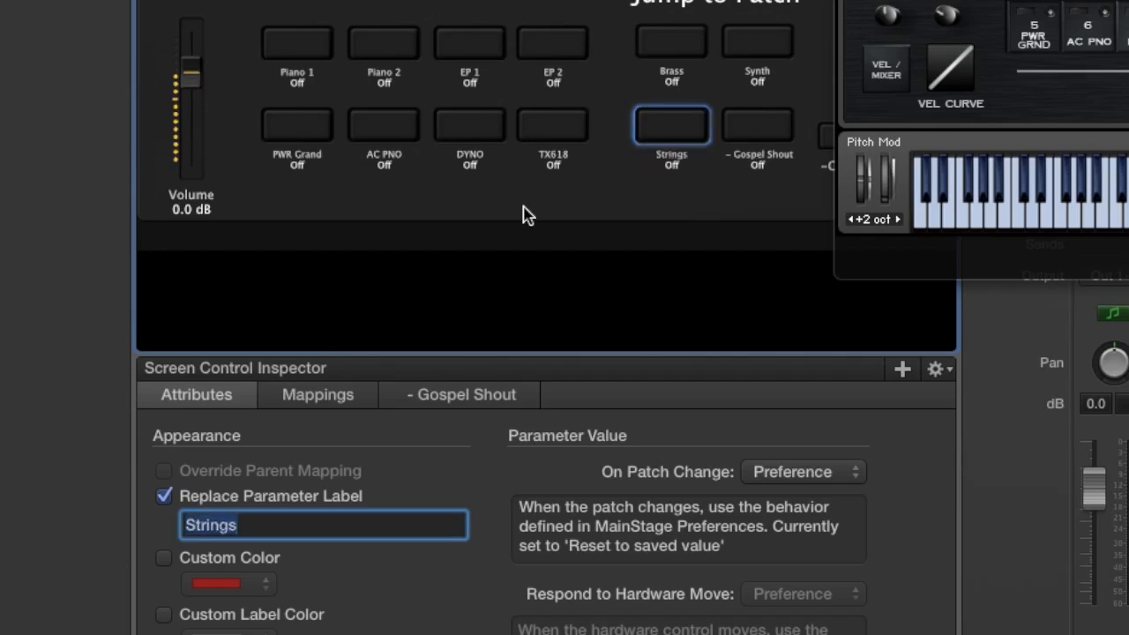
- Replace the parameter label of the sixth button in the lower row, below Synth, with "Pad"
click(754, 132)
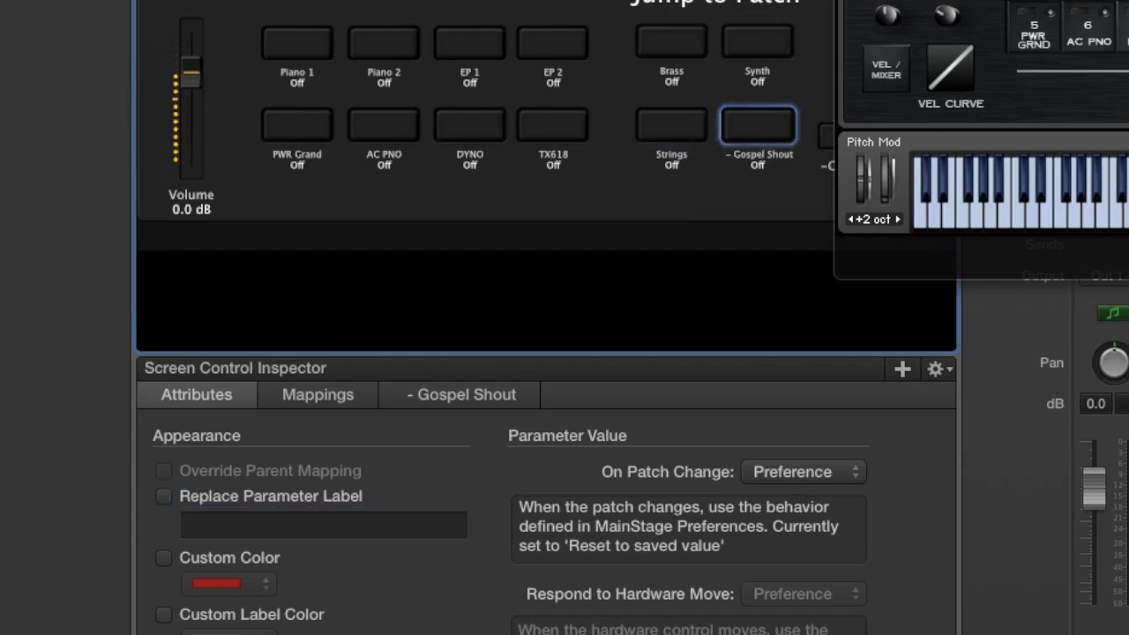
click(165, 497)
text(Pad)
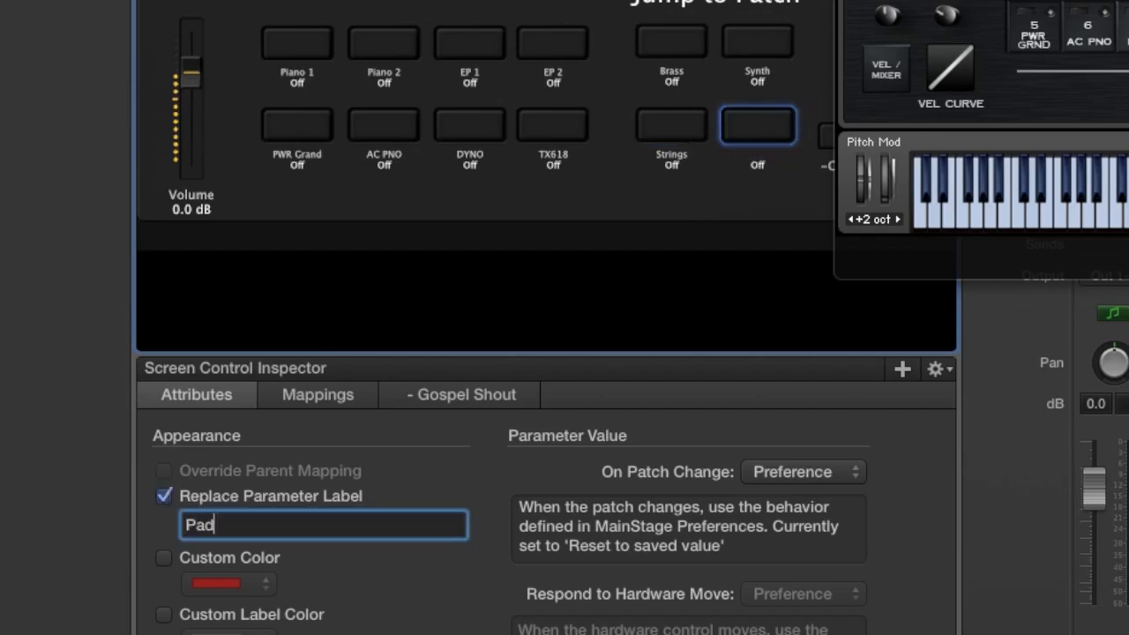
key(Return)
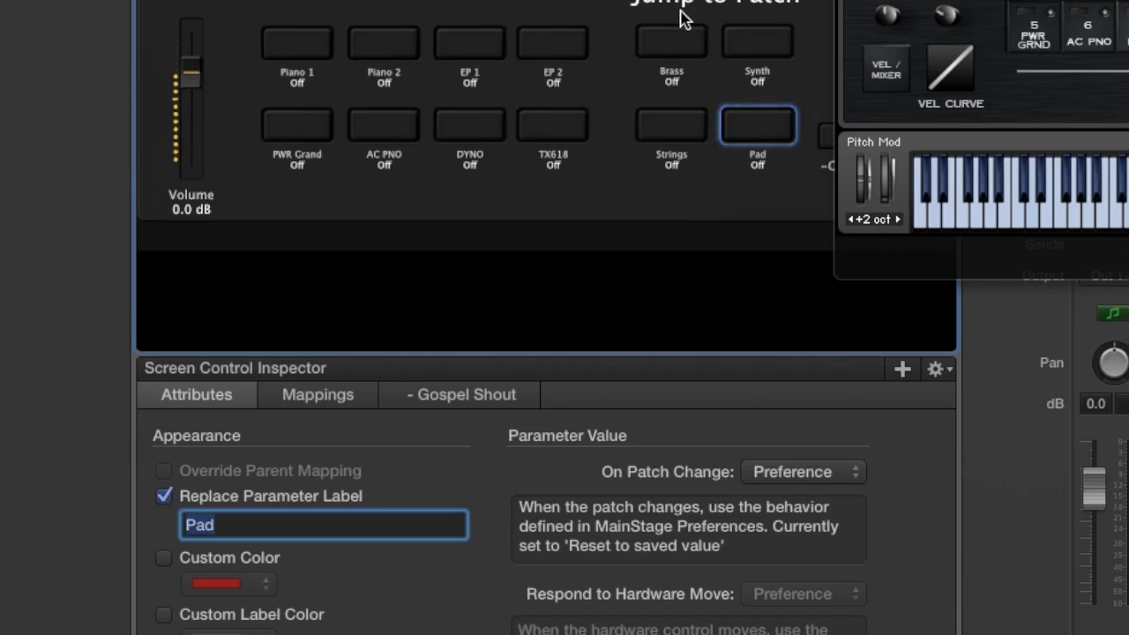
- Replace the parameter label of the single upper button in the three-button effects group with "Tremolo", moving the Kontakt window clear
click(750, 111)
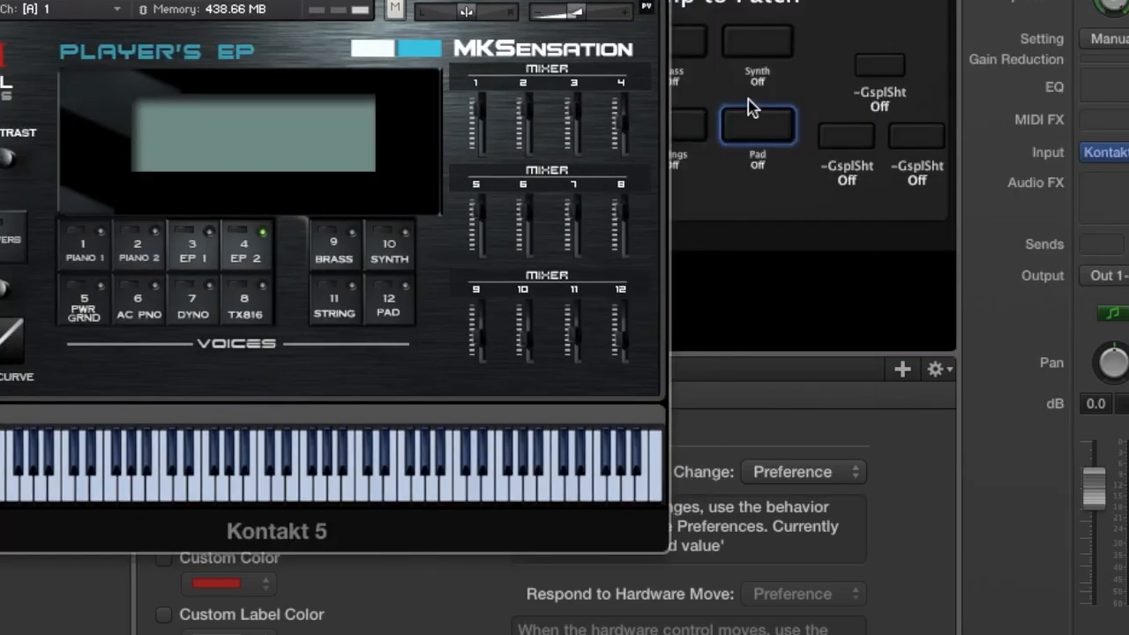
click(874, 67)
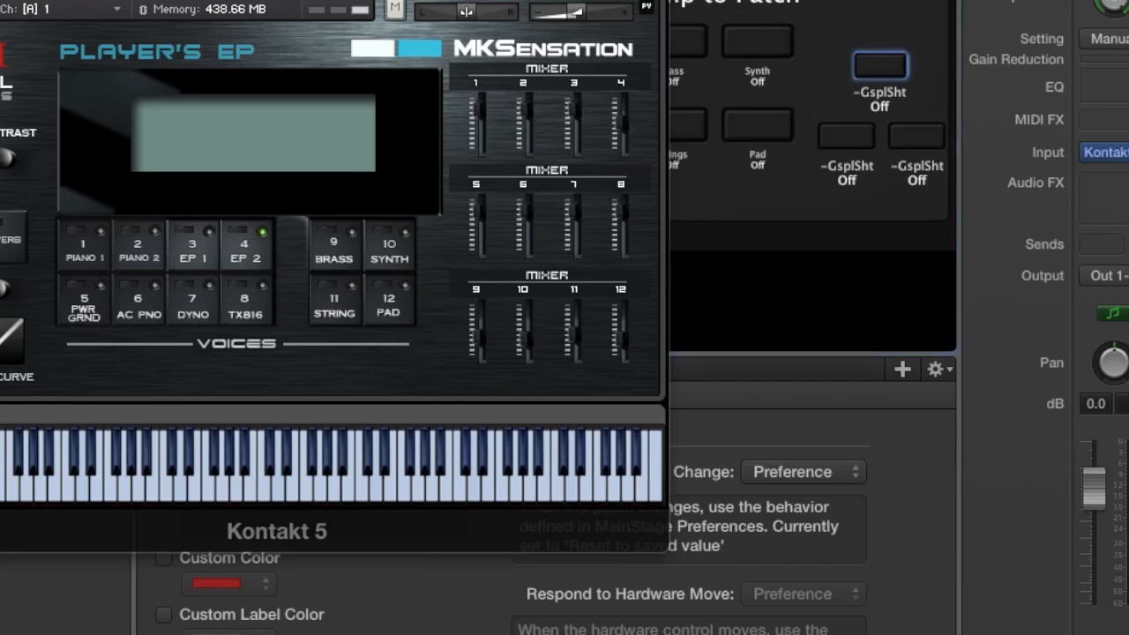
drag(441, 532, 390, 375)
click(163, 496)
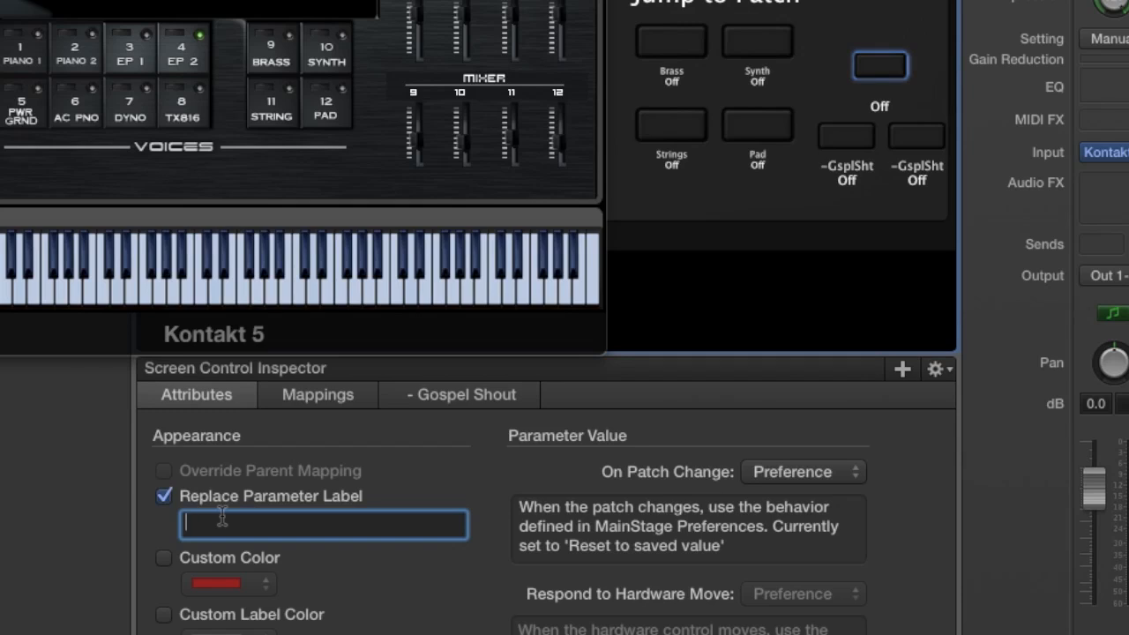
text(Tremolo)
key(Return)
- Replace the parameter label of the first effects button below Tremolo with "Chorus"
click(845, 137)
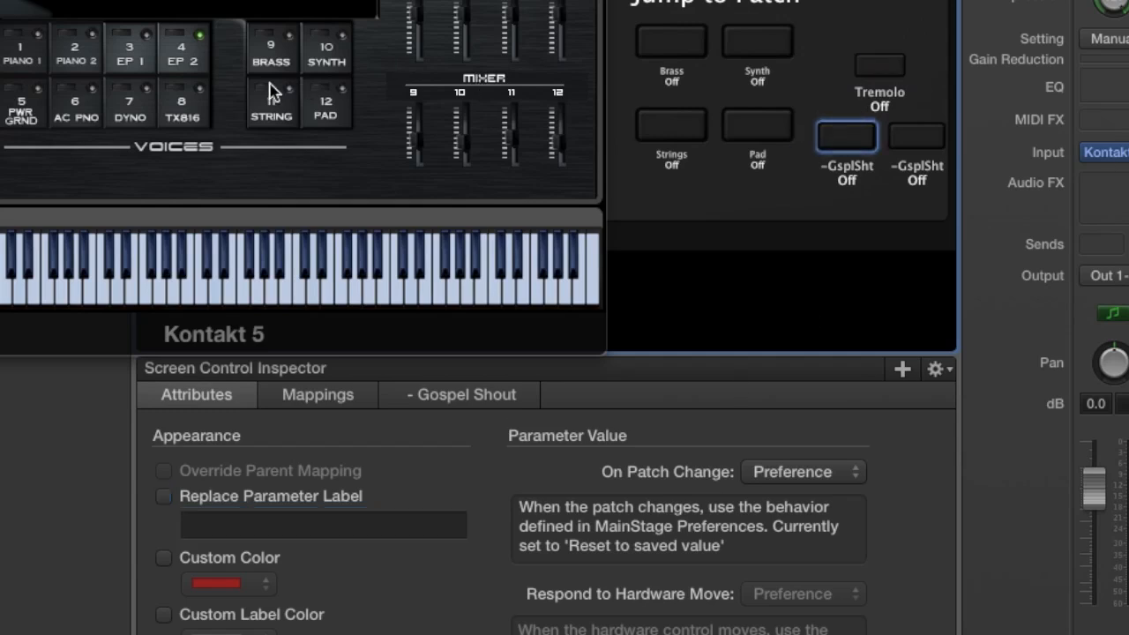
click(165, 496)
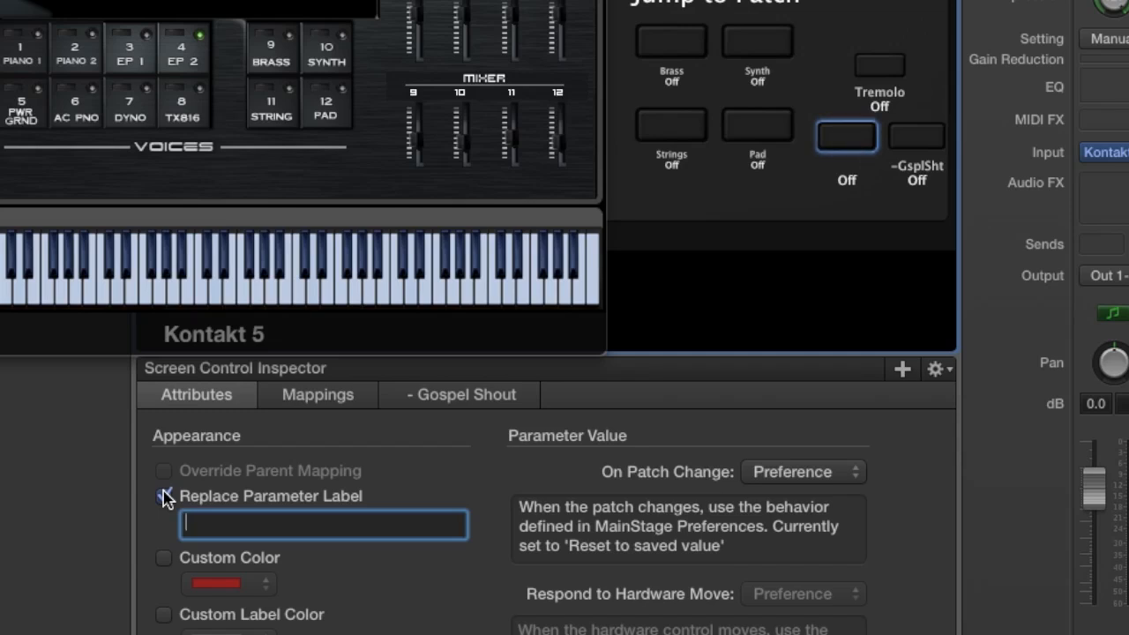
text(Chorus)
key(Return)
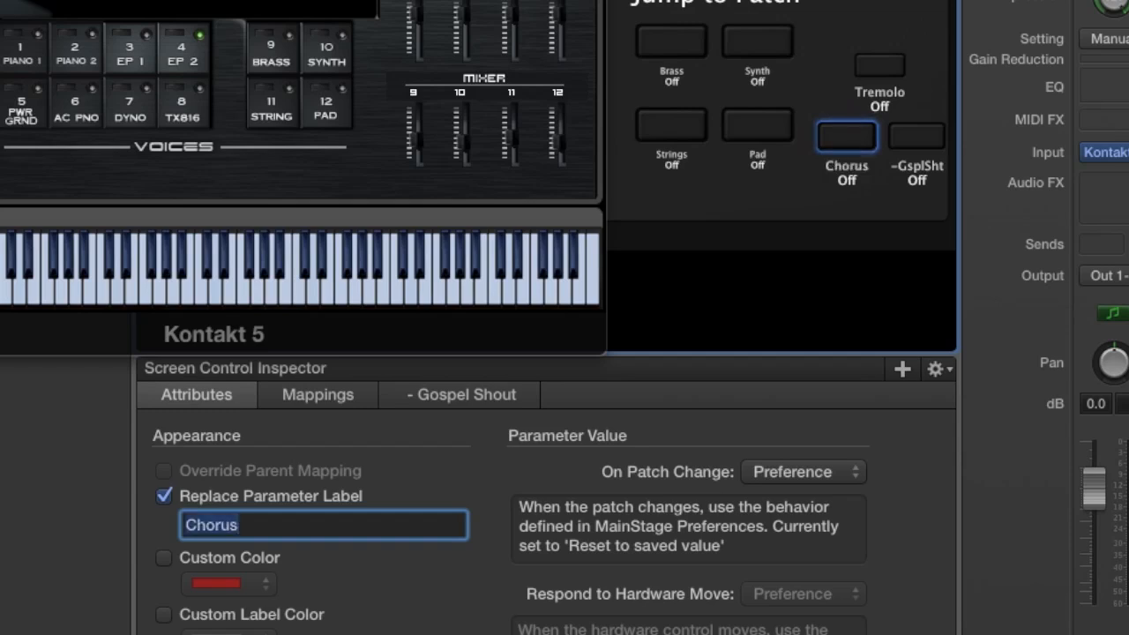
- Replace the parameter label of the effects button beside Chorus with "Reverb"
click(916, 146)
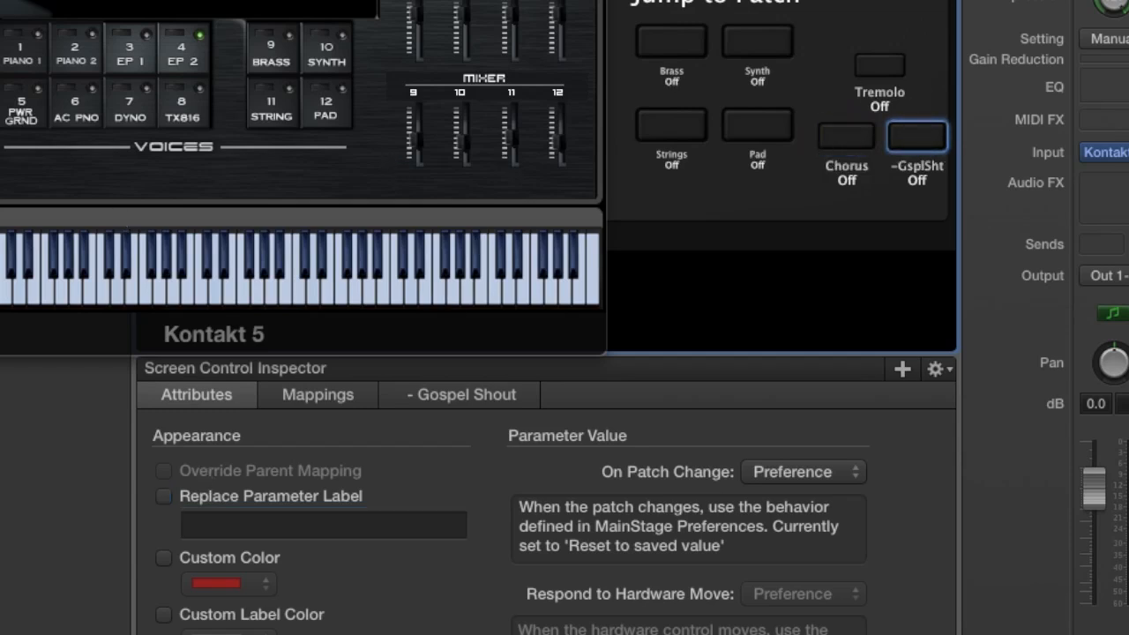
click(159, 498)
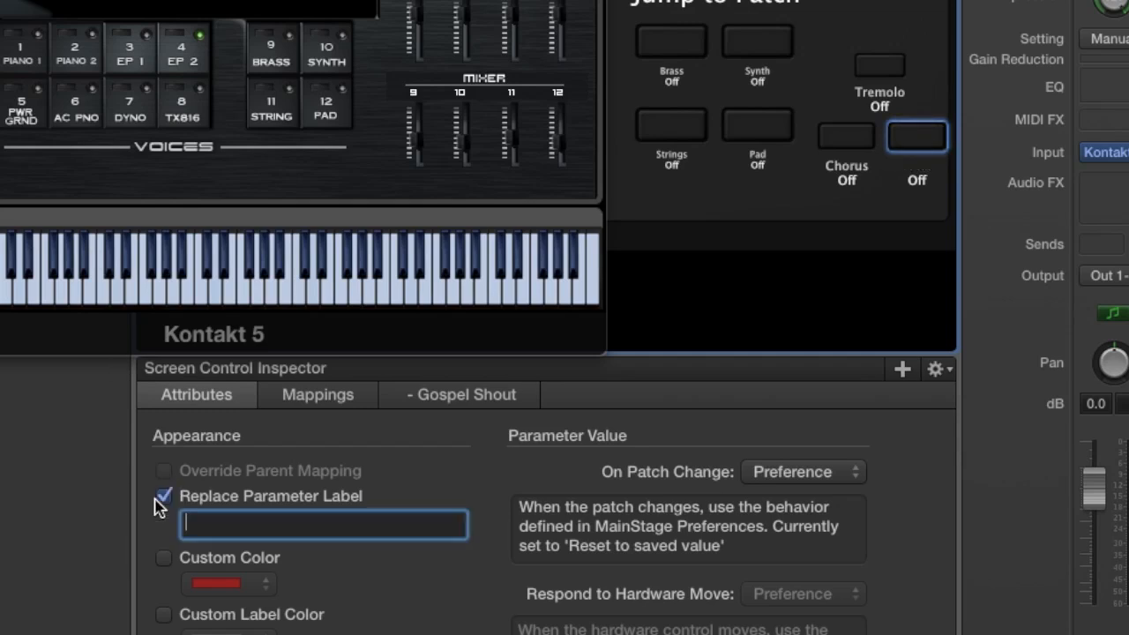
text(Reverb)
key(Return)
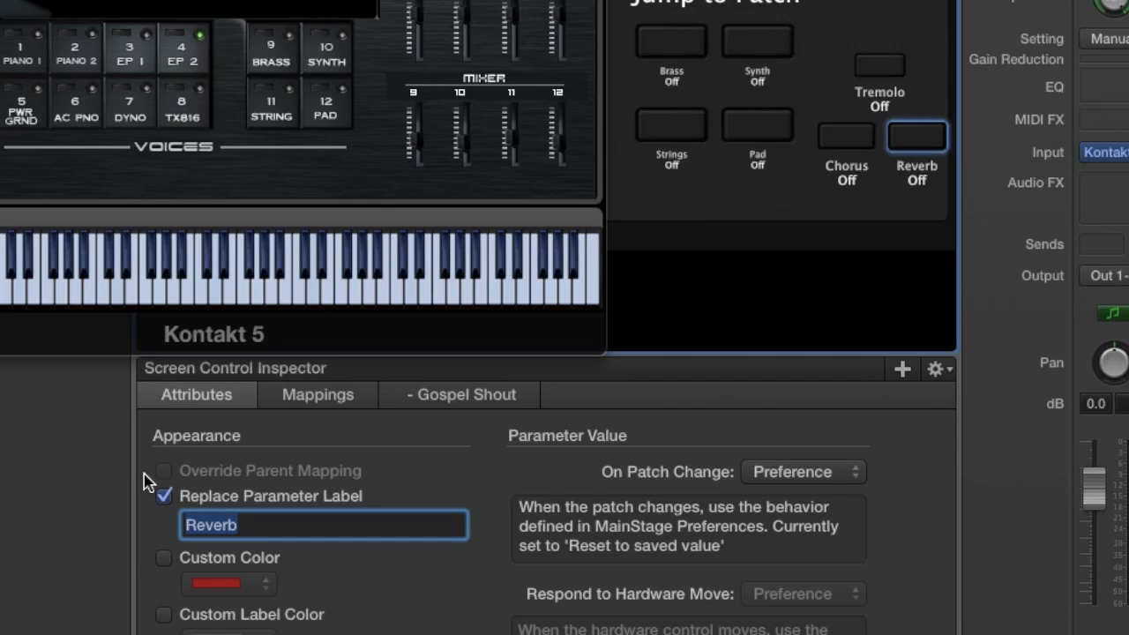
- Close the Kontakt window and rename the Inst 1 patch as "MKSensation"
key(super+w)
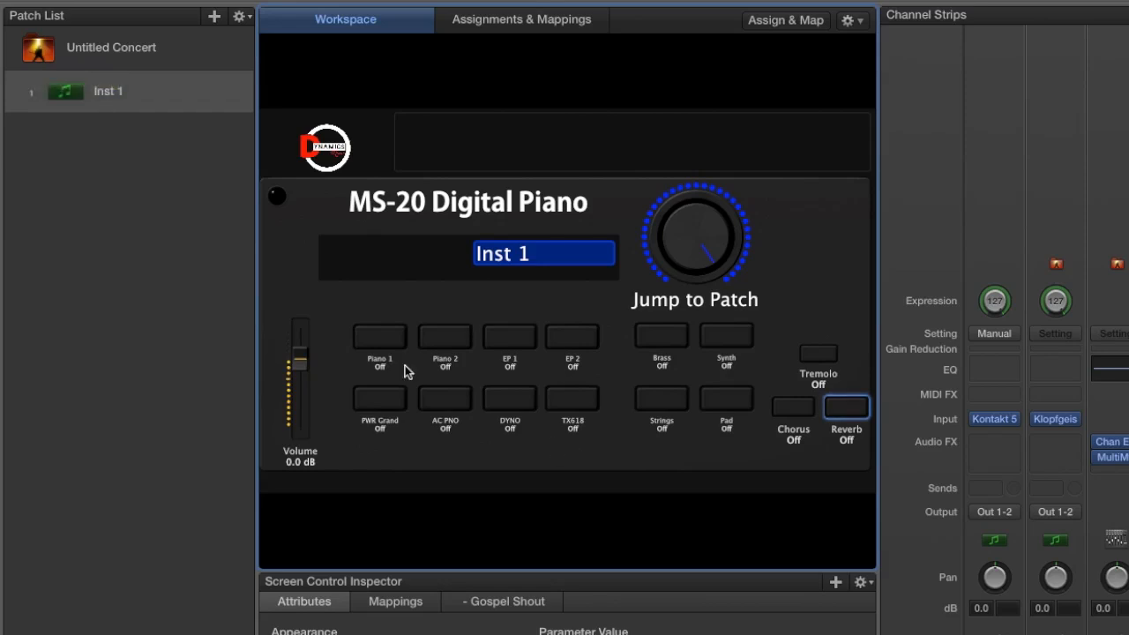
double_click(115, 92)
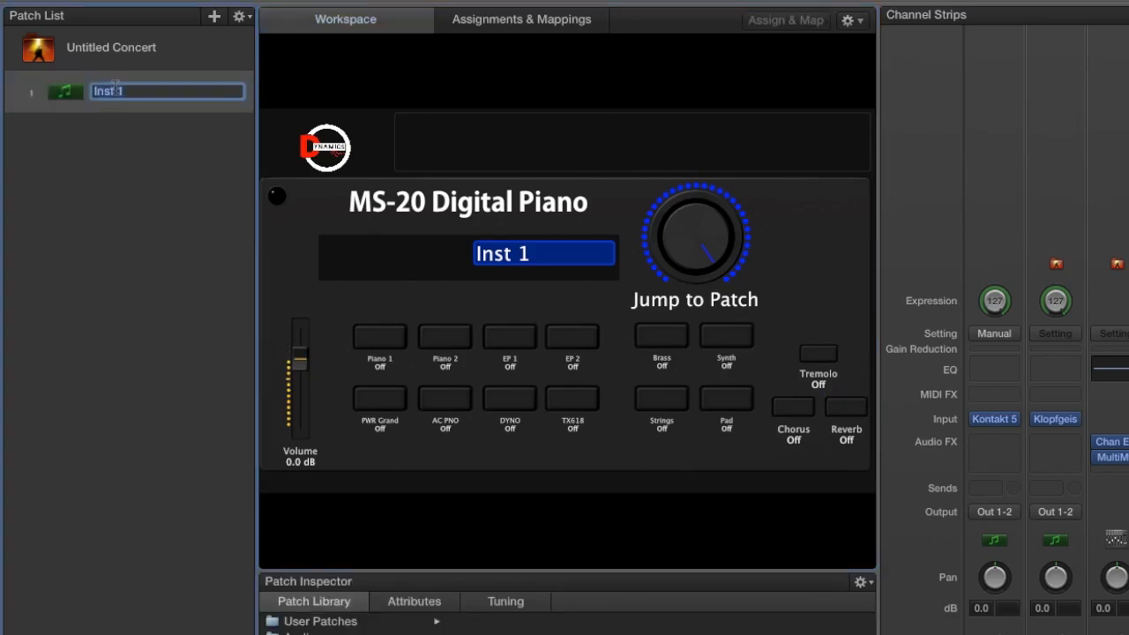
key(BackSpace)
text(MKSensation)
key(Return)
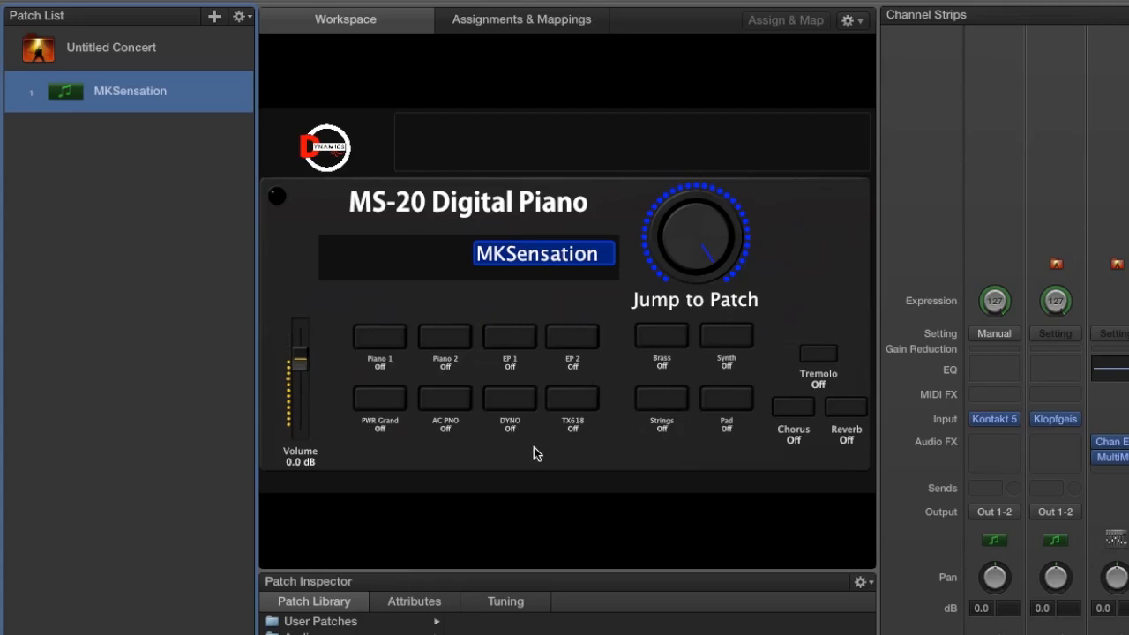
- Open the Kontakt 5 instrument, view its MKSensation panel beside the workspace controls, and close it again
click(996, 420)
click(996, 421)
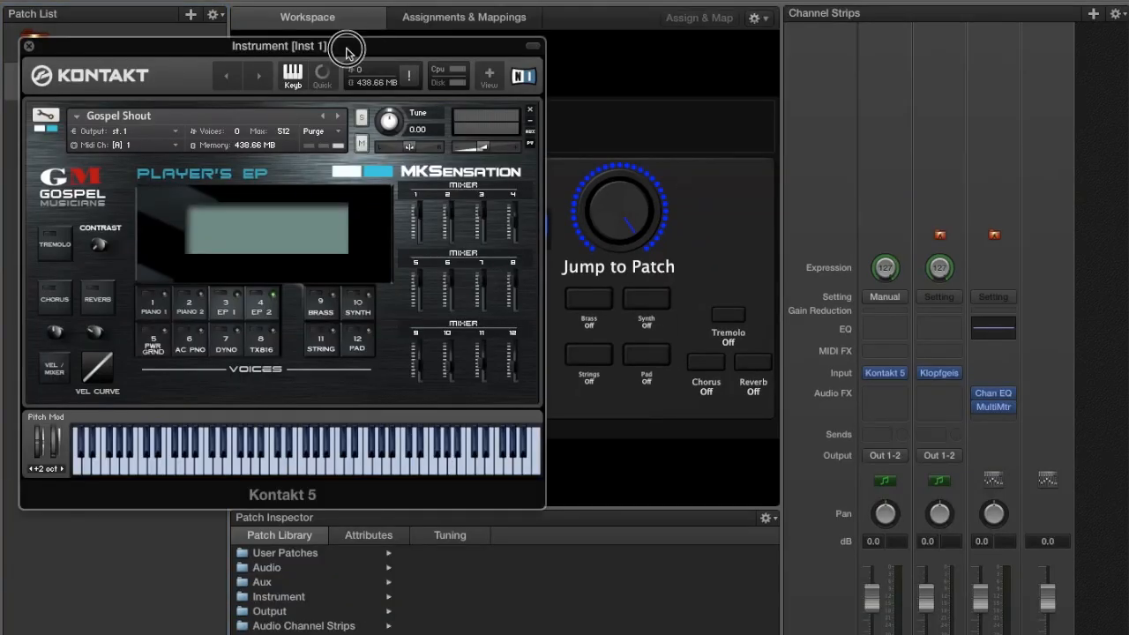
drag(346, 51, 1013, 11)
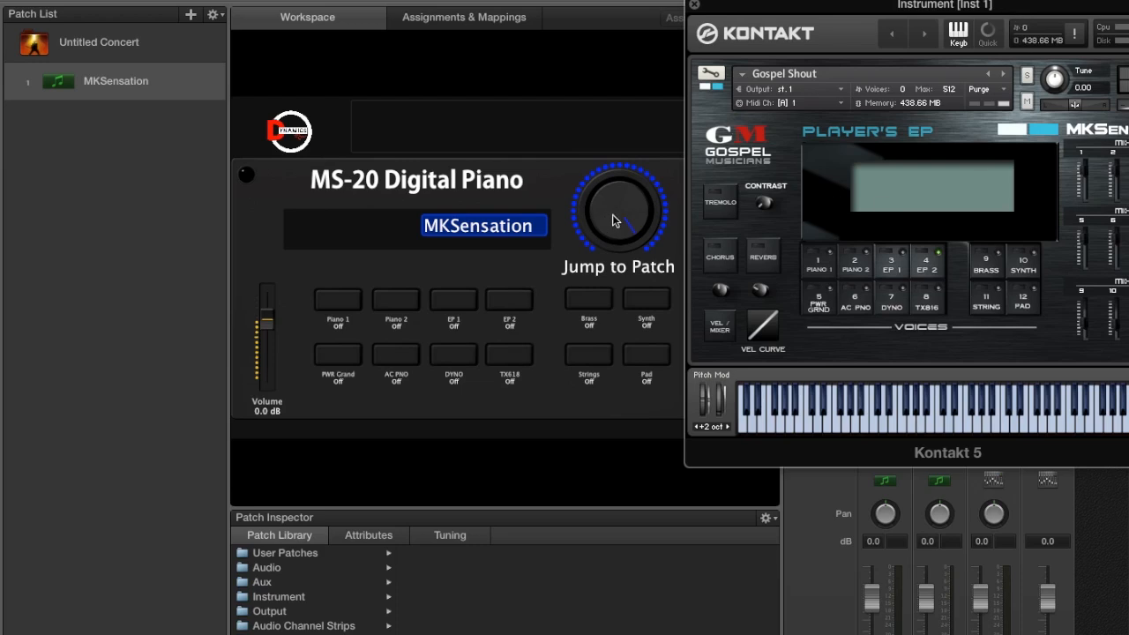
drag(838, 7, 534, 0)
drag(455, 0, 547, 20)
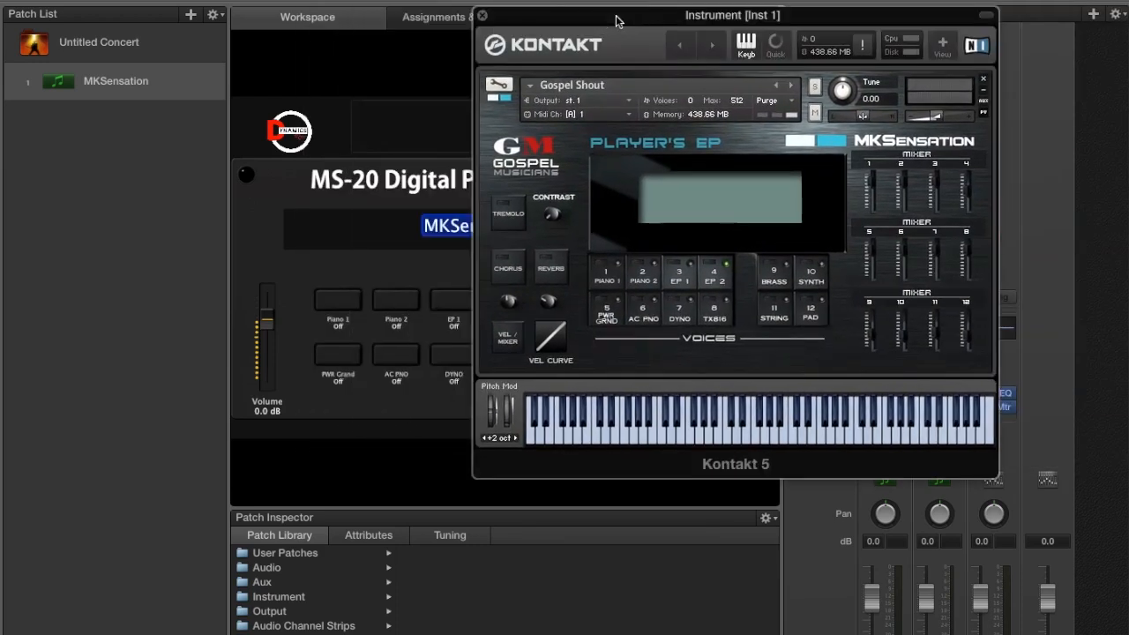
click(482, 17)
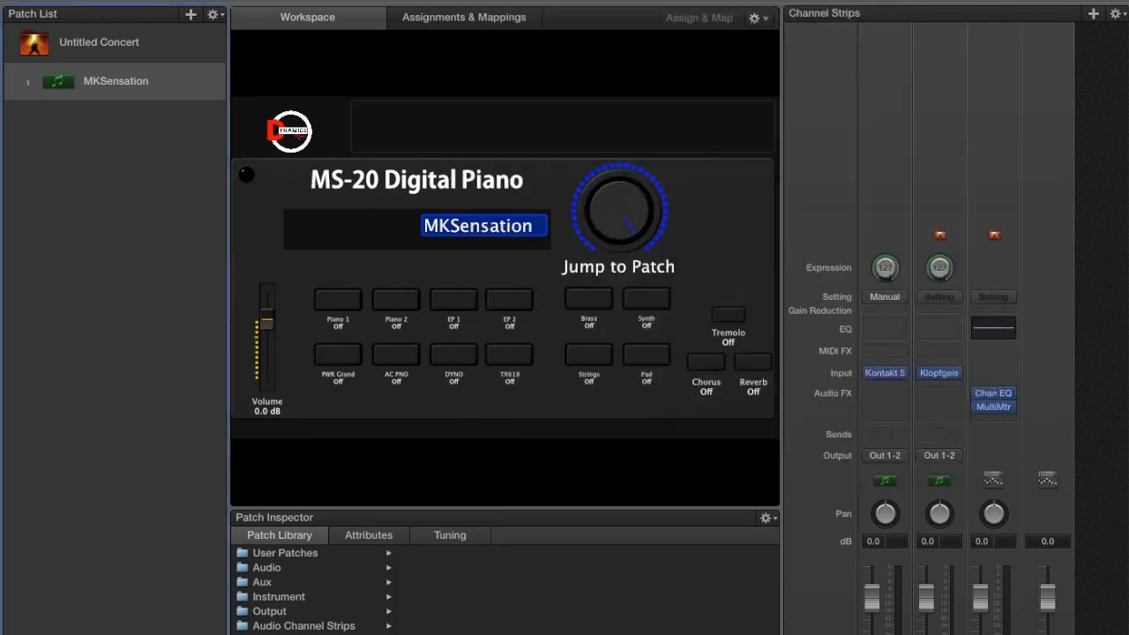